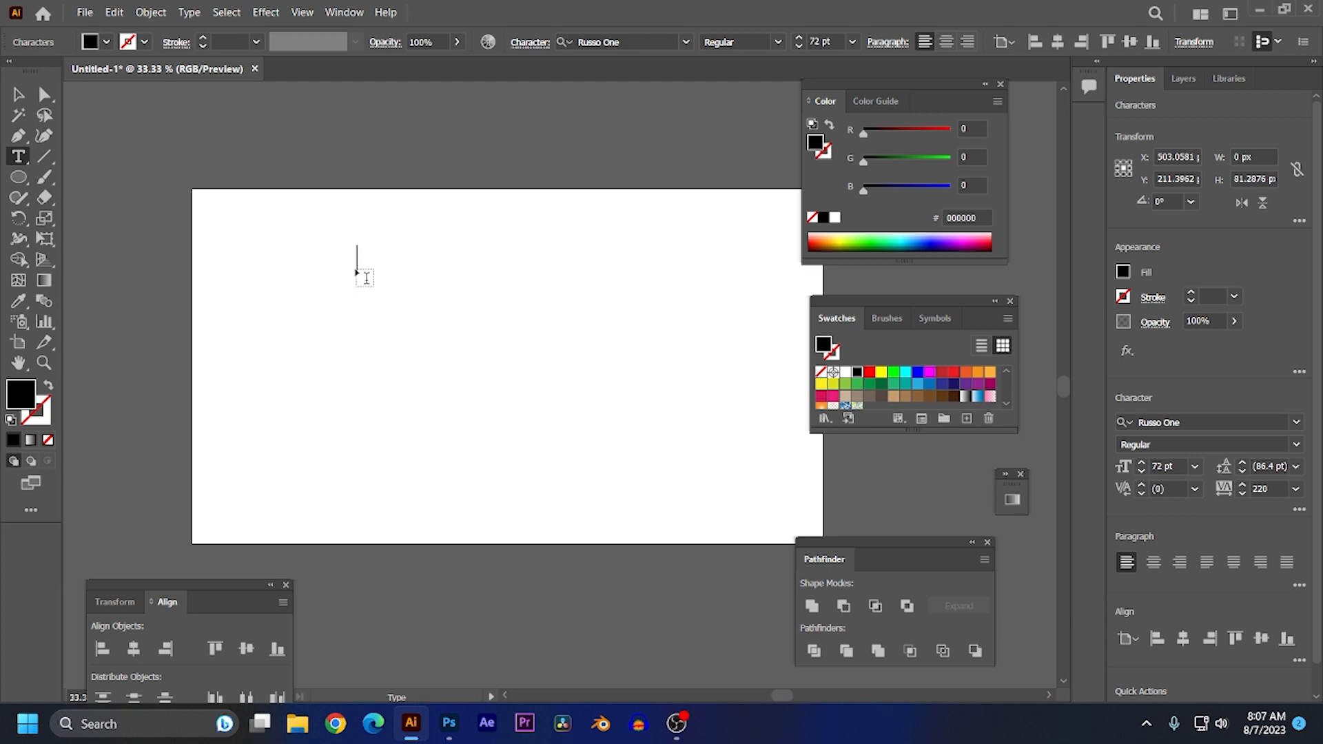
- Enter the text "DGES" on the artboard and set its font to EthnocentricRg-Regular
{"action": "type", "text": "DGES"}
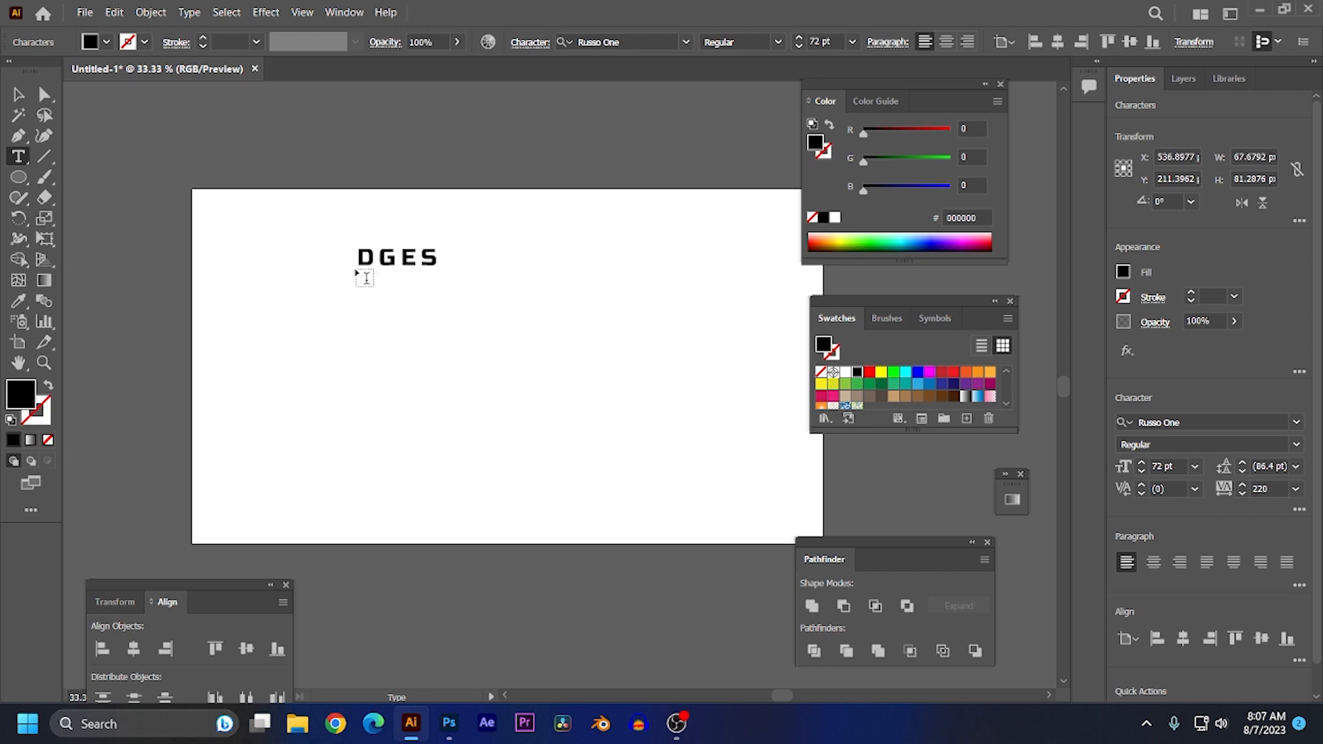
{"action": "left_click_drag", "start_coordinate": [412, 269], "coordinate": [344, 272]}
{"action": "left_click", "coordinate": [661, 42]}
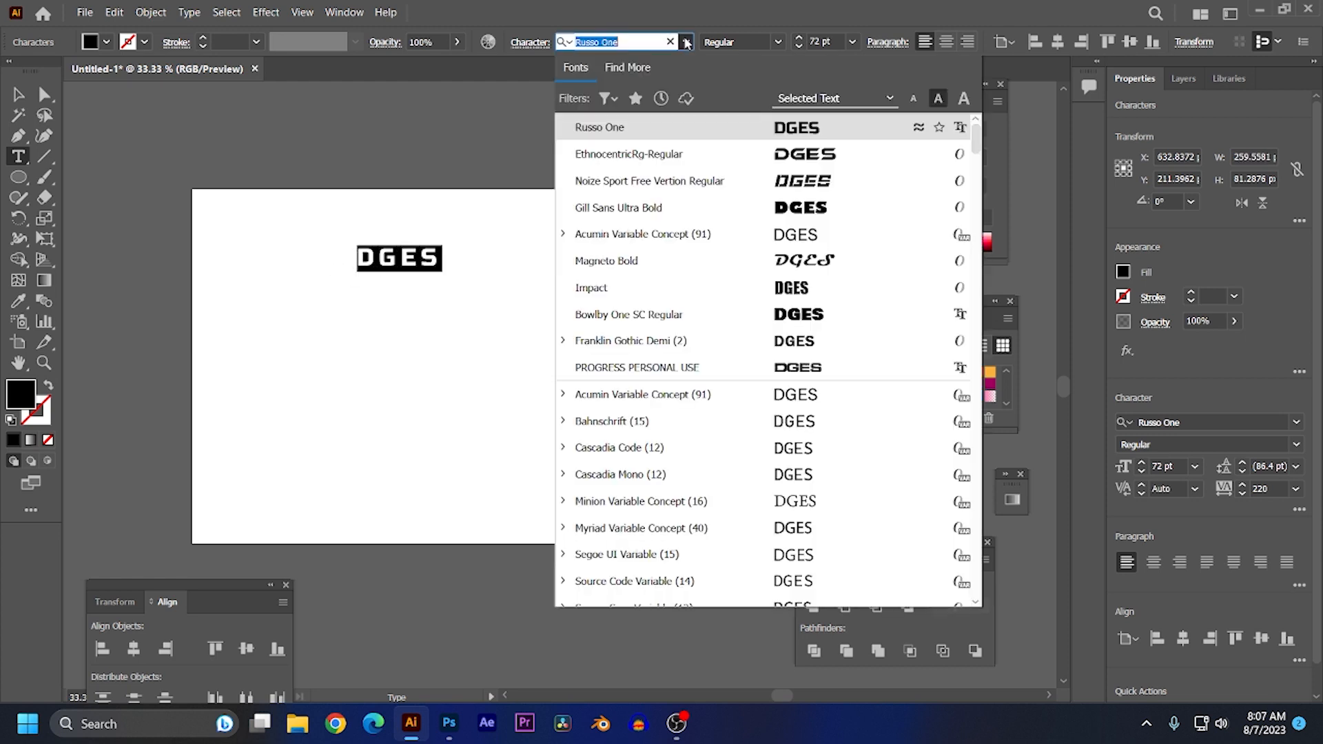
{"action": "left_click", "coordinate": [772, 159]}
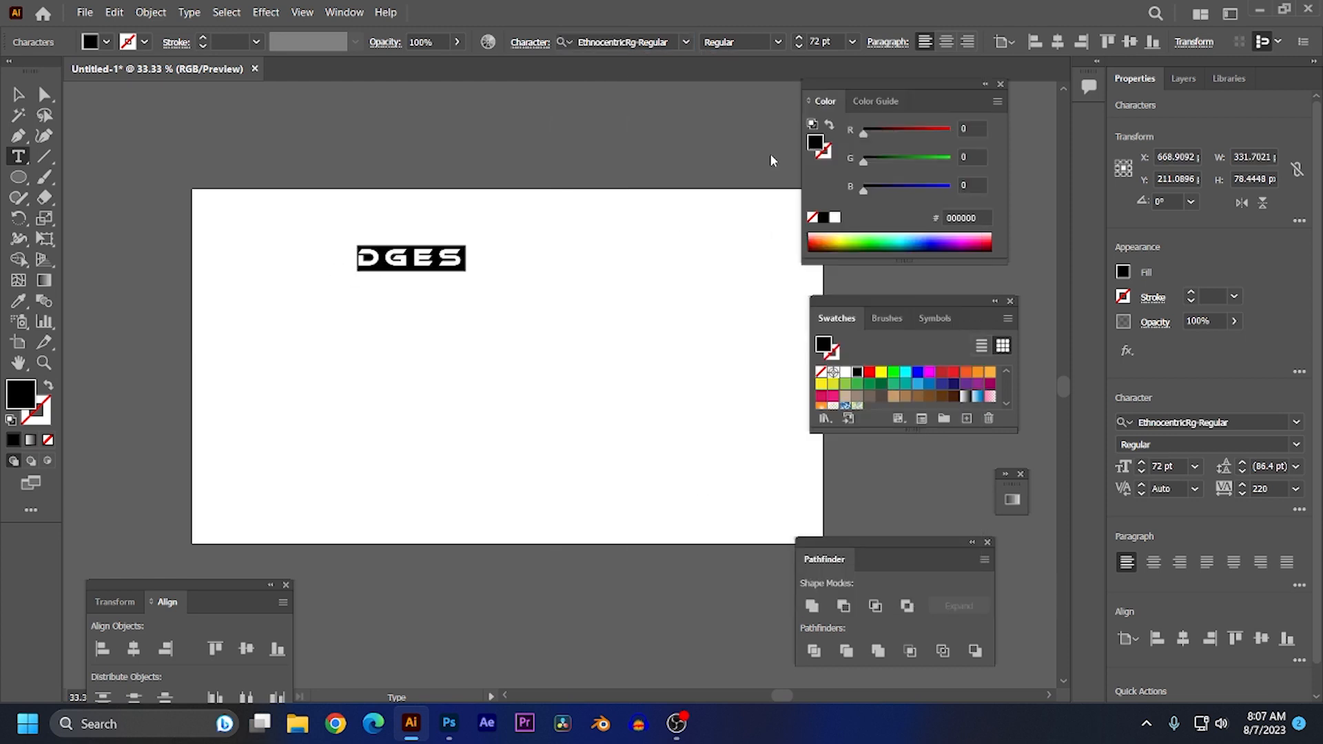
{"action": "key", "text": "Escape"}
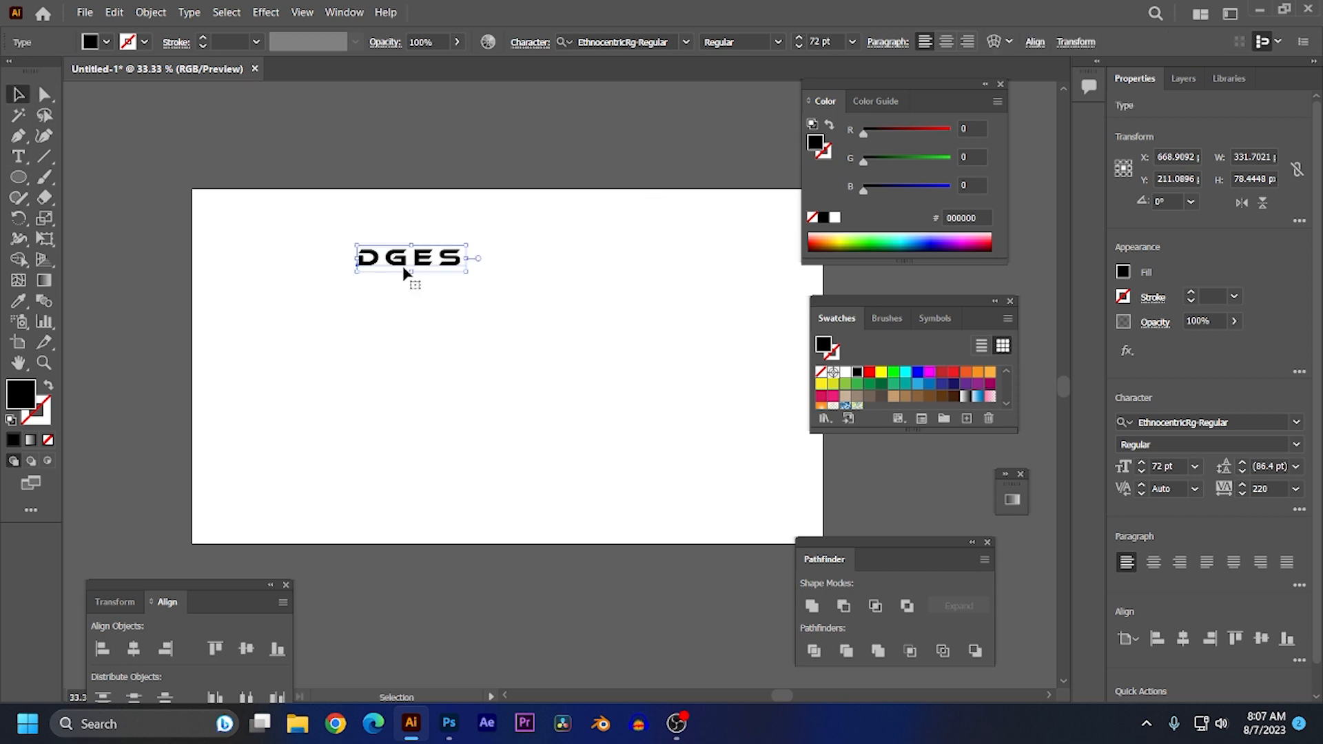
- Convert the DGES text to outlines, enlarge it to about 1280 px wide and place it in the artboard's upper middle
{"action": "right_click", "coordinate": [405, 274]}
{"action": "left_click", "coordinate": [469, 409]}
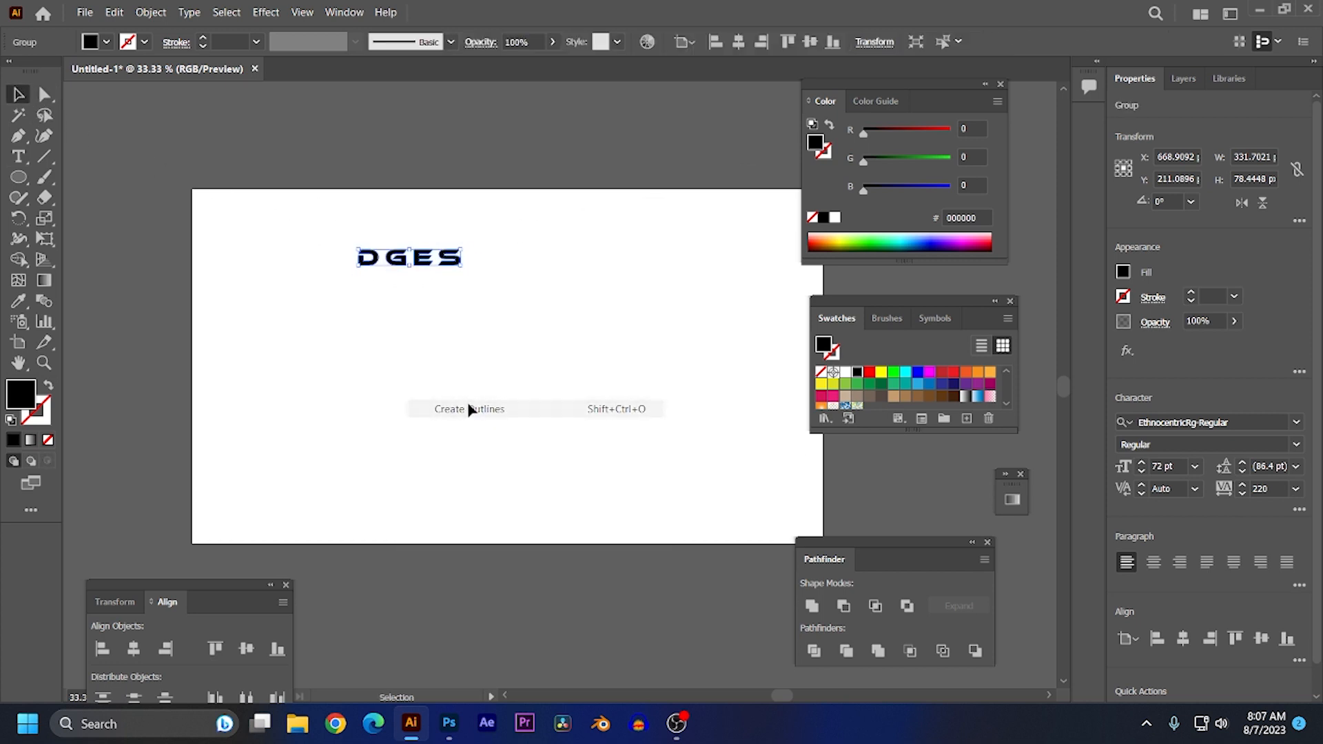
{"action": "left_click_drag", "start_coordinate": [459, 262], "coordinate": [620, 378]}
{"action": "left_click_drag", "start_coordinate": [448, 265], "coordinate": [507, 330]}
{"action": "left_click", "coordinate": [519, 418]}
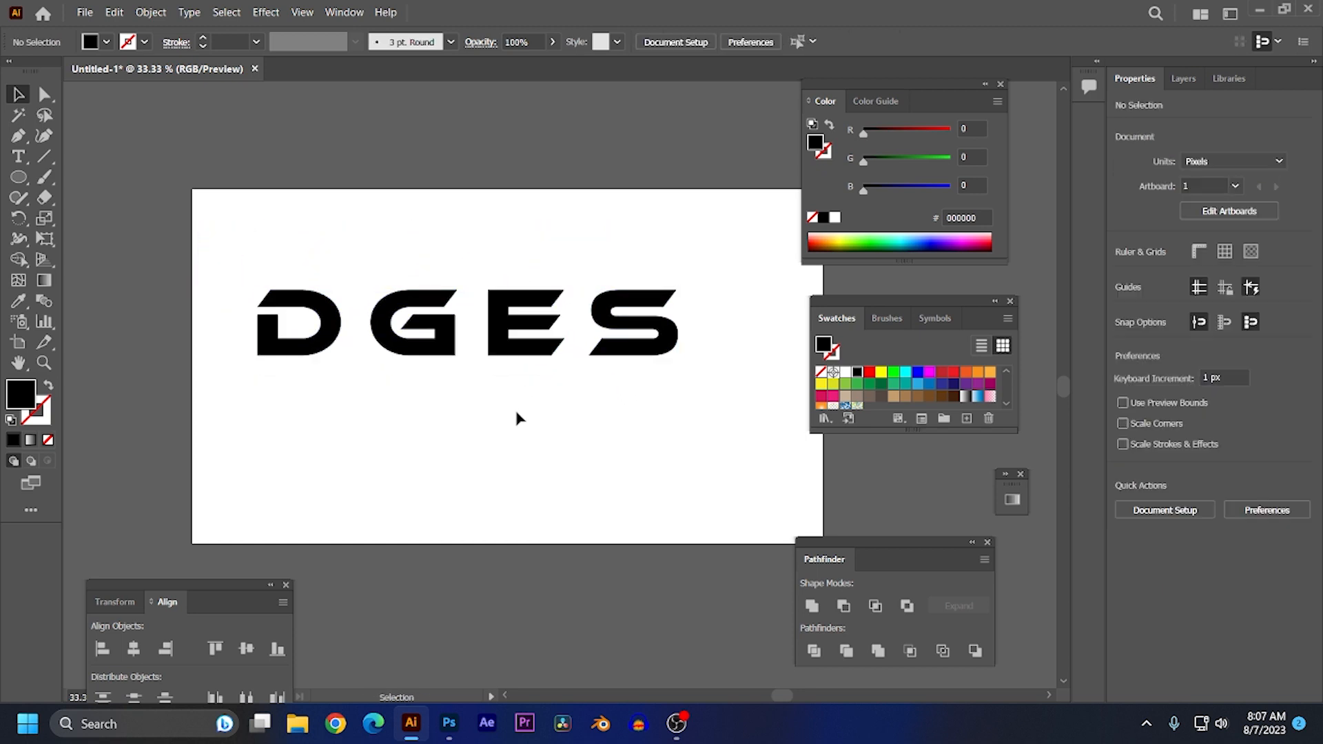
- Ungroup the outlined DGES lettering into separate letters
{"action": "scroll", "coordinate": [488, 327], "scroll_direction": "up", "scroll_amount": 1}
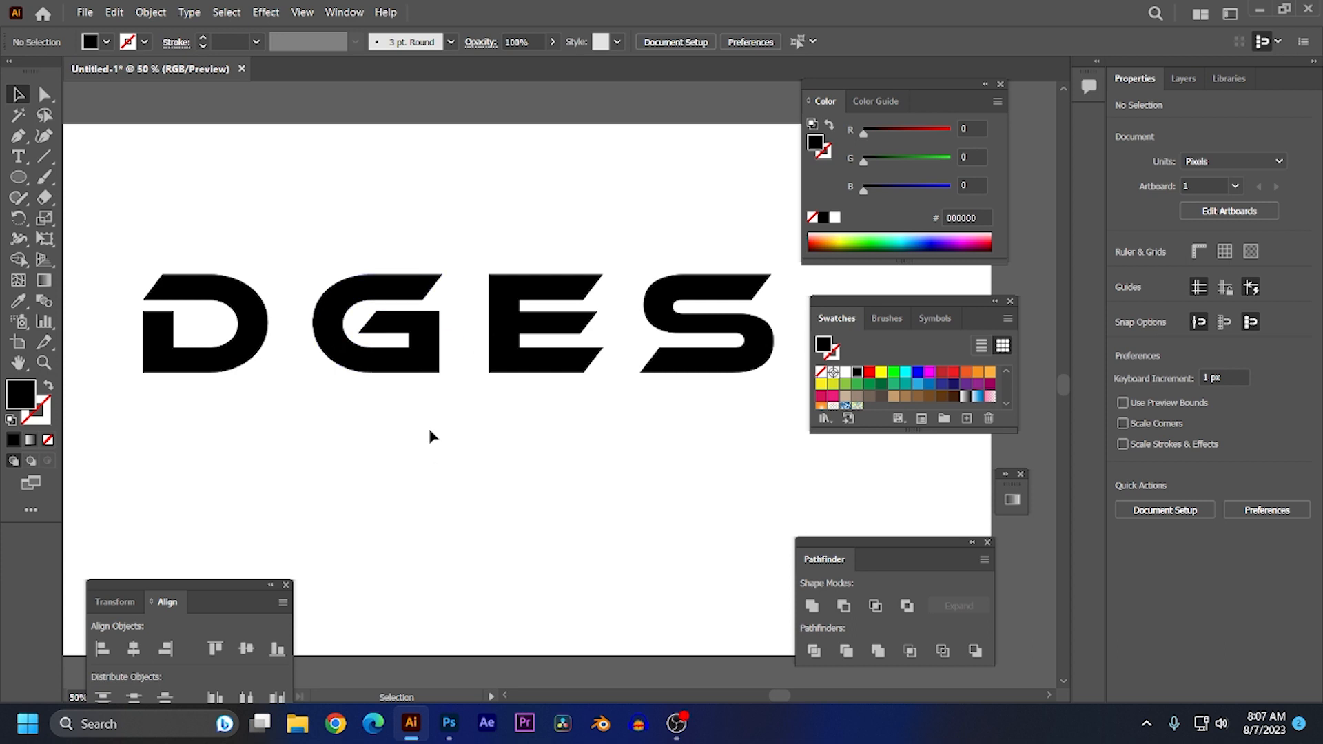
{"action": "scroll", "coordinate": [423, 438], "scroll_direction": "down", "scroll_amount": 2}
{"action": "scroll", "coordinate": [413, 438], "scroll_direction": "up", "scroll_amount": 1}
{"action": "scroll", "coordinate": [405, 407], "scroll_direction": "up", "scroll_amount": 2}
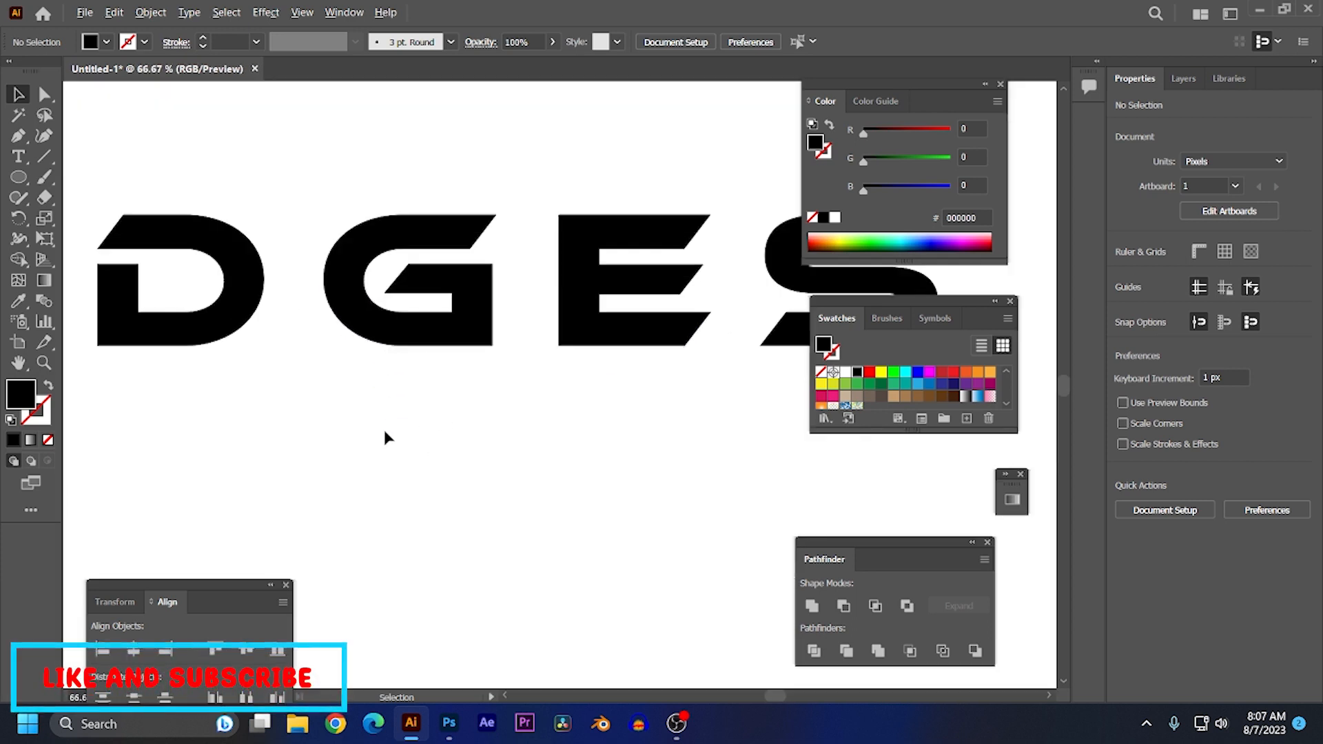
{"action": "left_click", "coordinate": [417, 321]}
{"action": "right_click", "coordinate": [417, 320]}
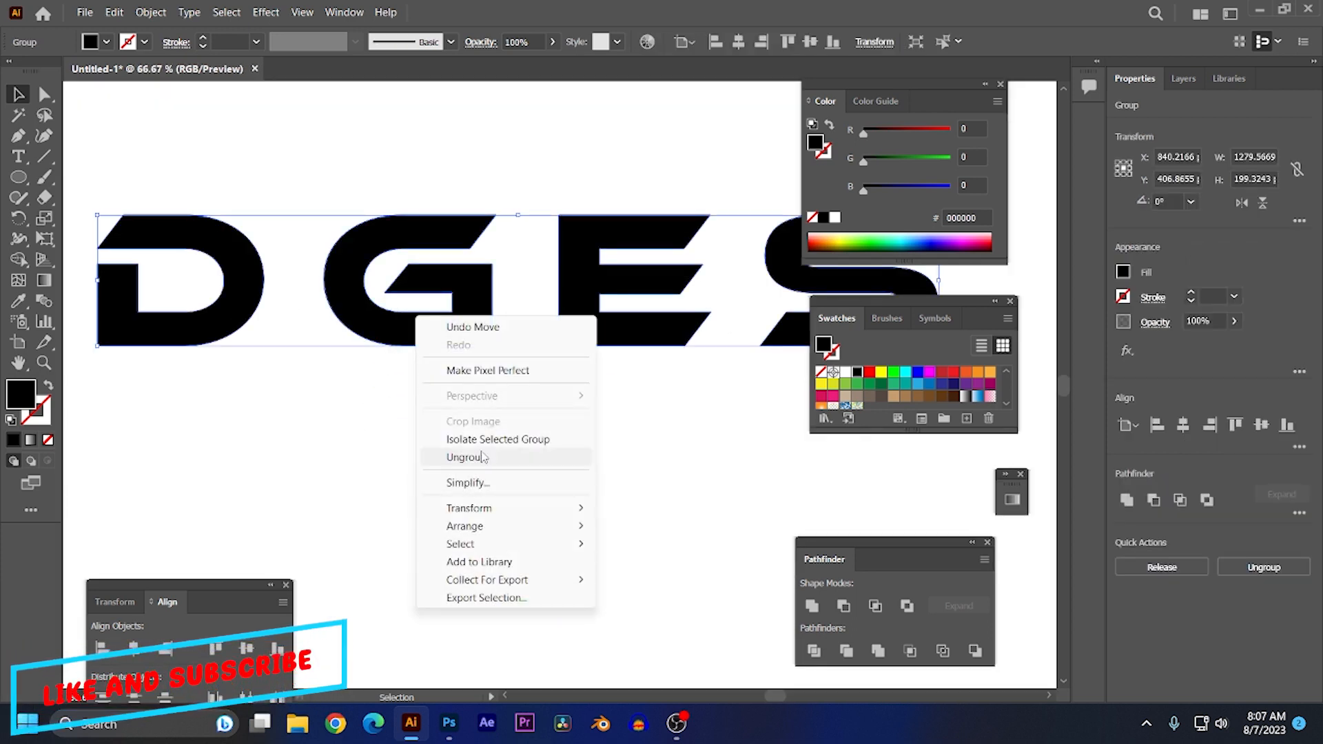
{"action": "left_click", "coordinate": [448, 455]}
{"action": "left_click", "coordinate": [344, 367]}
- Move the G toward the D until their curved sides overlap
{"action": "left_click", "coordinate": [367, 319]}
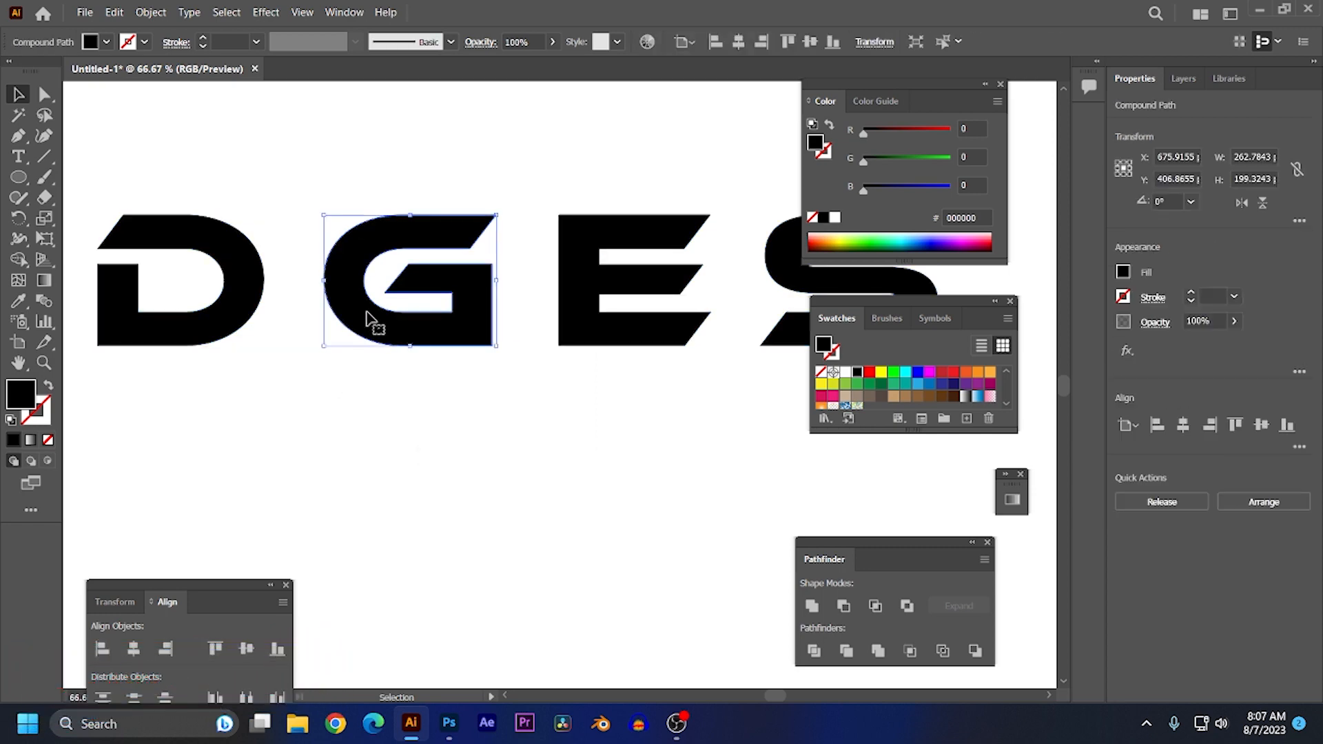
{"action": "left_click", "coordinate": [369, 319]}
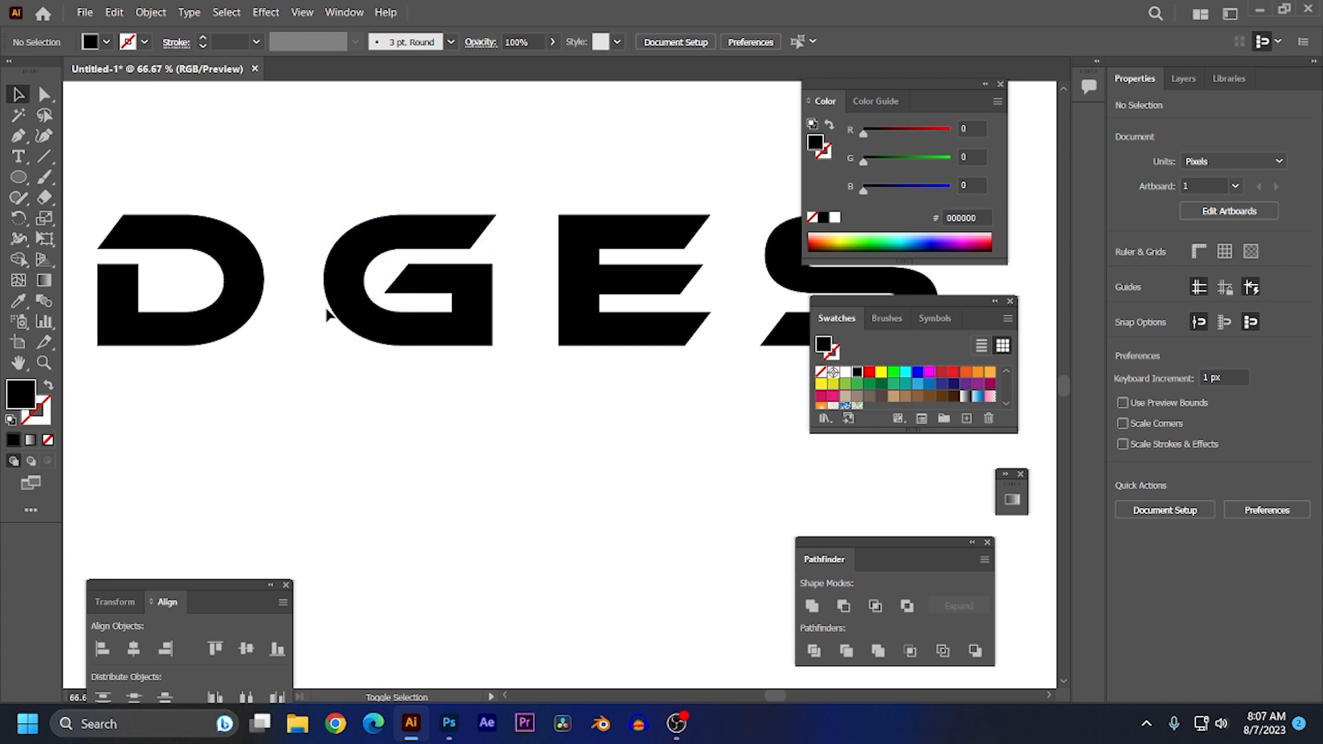
{"action": "left_click", "coordinate": [368, 305]}
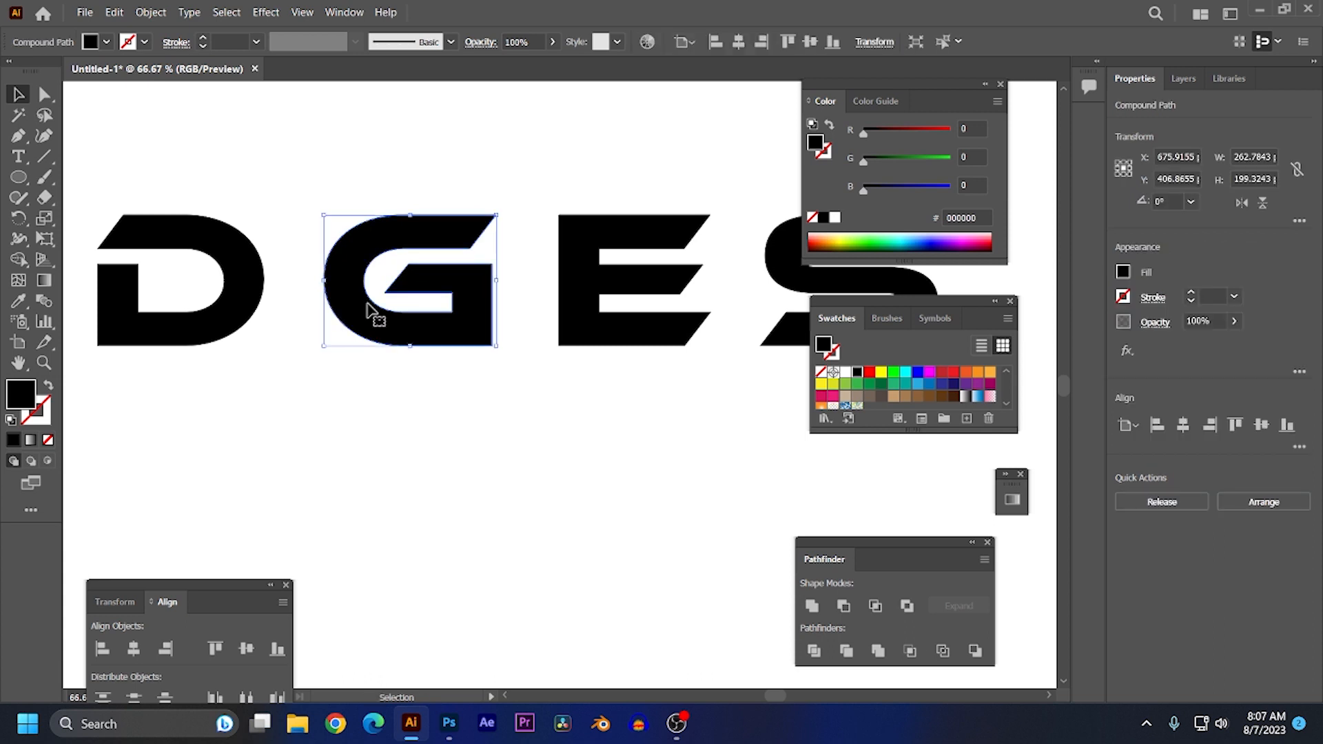
{"action": "left_click_drag", "start_coordinate": [367, 305], "coordinate": [265, 308]}
{"action": "left_click", "coordinate": [345, 410]}
- Move the E and S together closer to the overlapping D and G
{"action": "scroll", "coordinate": [538, 369], "scroll_direction": "down", "scroll_amount": 1}
{"action": "left_click_drag", "start_coordinate": [508, 235], "coordinate": [724, 352]}
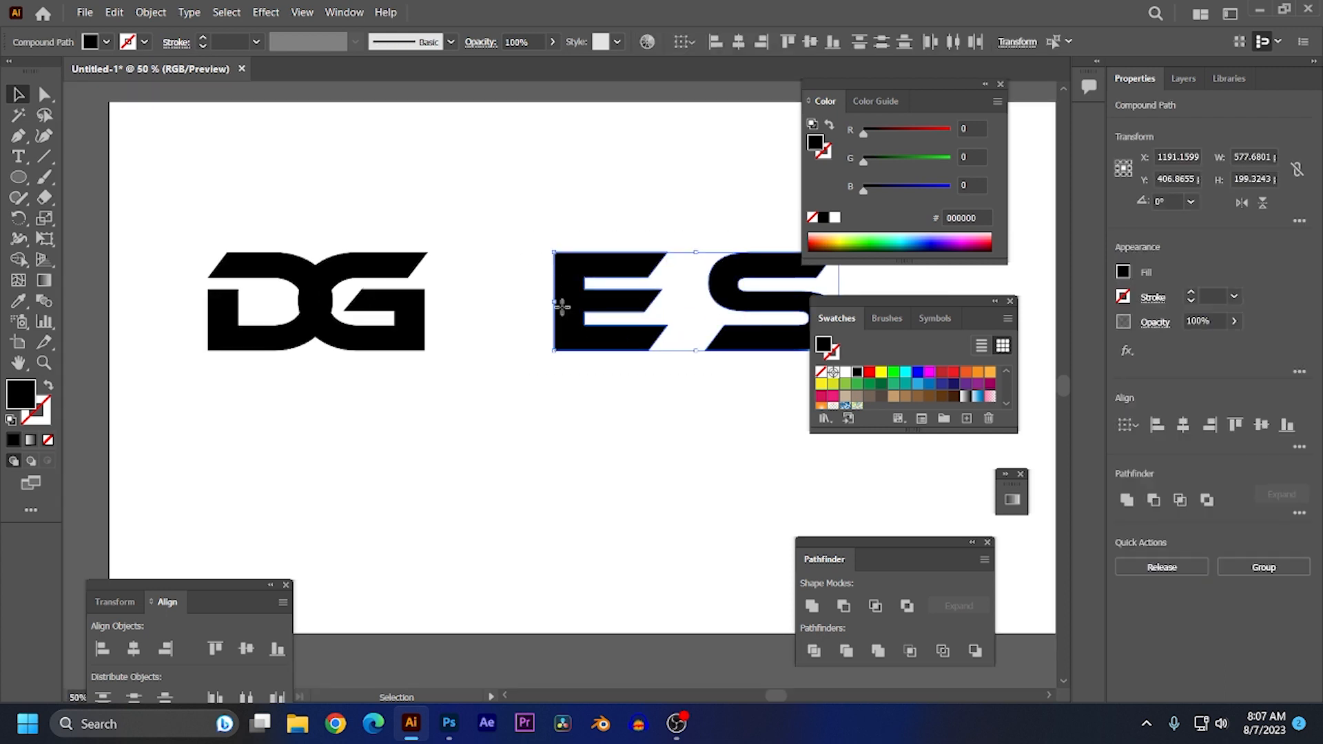
{"action": "left_click_drag", "start_coordinate": [562, 307], "coordinate": [483, 301]}
{"action": "left_click", "coordinate": [498, 402]}
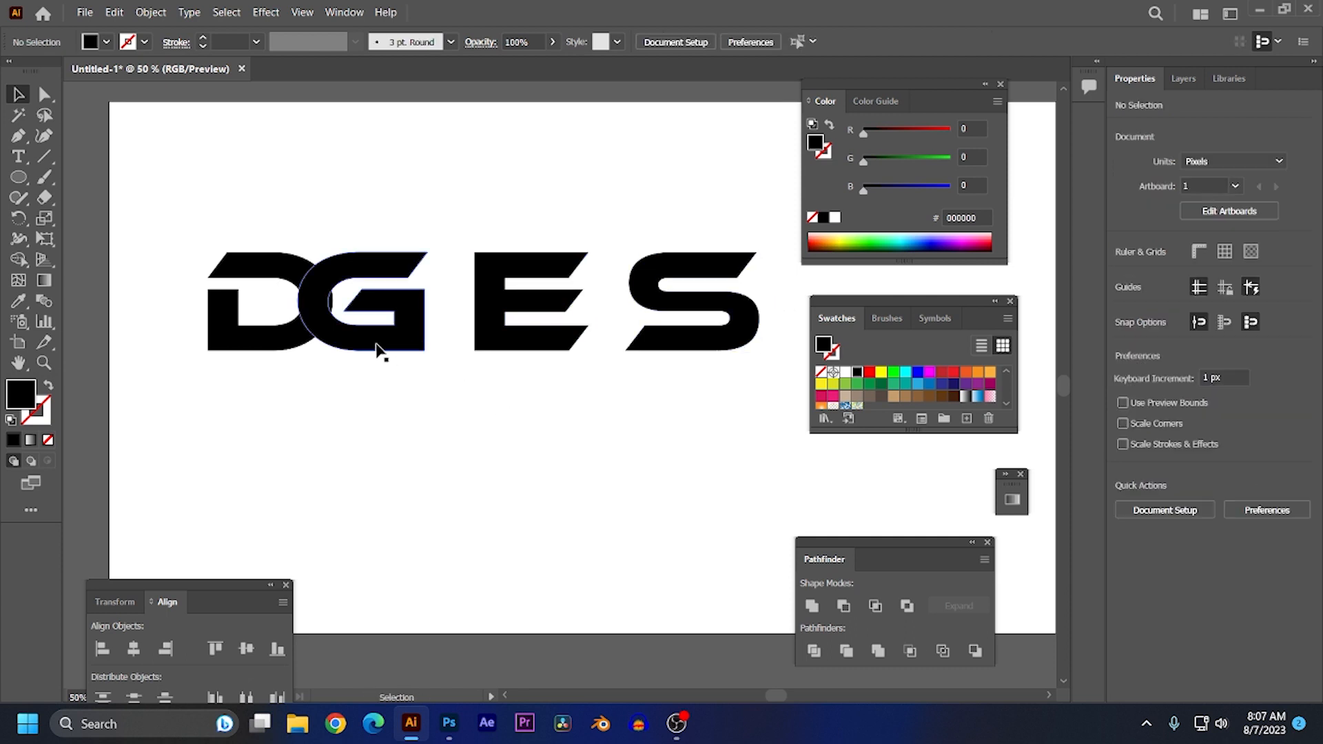
- Apply Offset Path to the D and G with a 10 px offset, Miter joins and a miter limit of 4
{"action": "scroll", "coordinate": [355, 332], "scroll_direction": "up", "scroll_amount": 2}
{"action": "scroll", "coordinate": [269, 312], "scroll_direction": "down", "scroll_amount": 2}
{"action": "left_click_drag", "start_coordinate": [230, 217], "coordinate": [320, 354]}
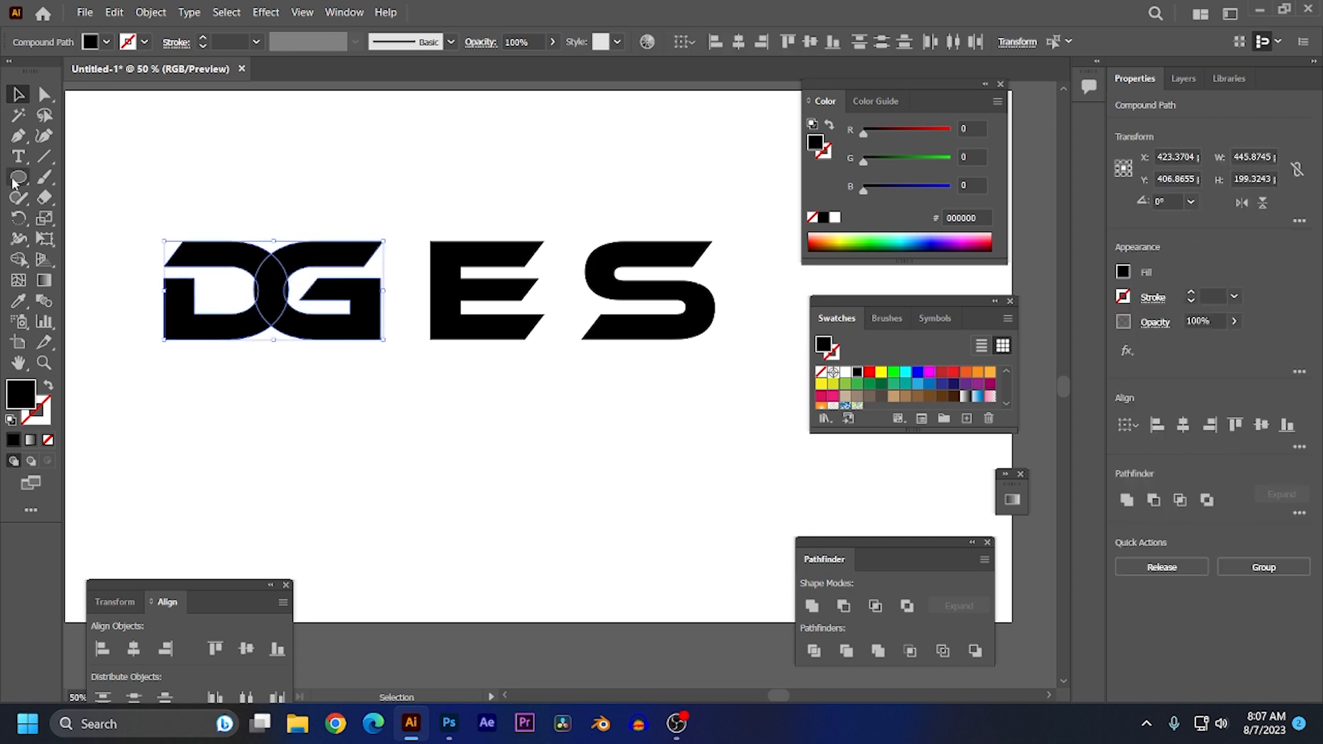
{"action": "left_click", "coordinate": [158, 13]}
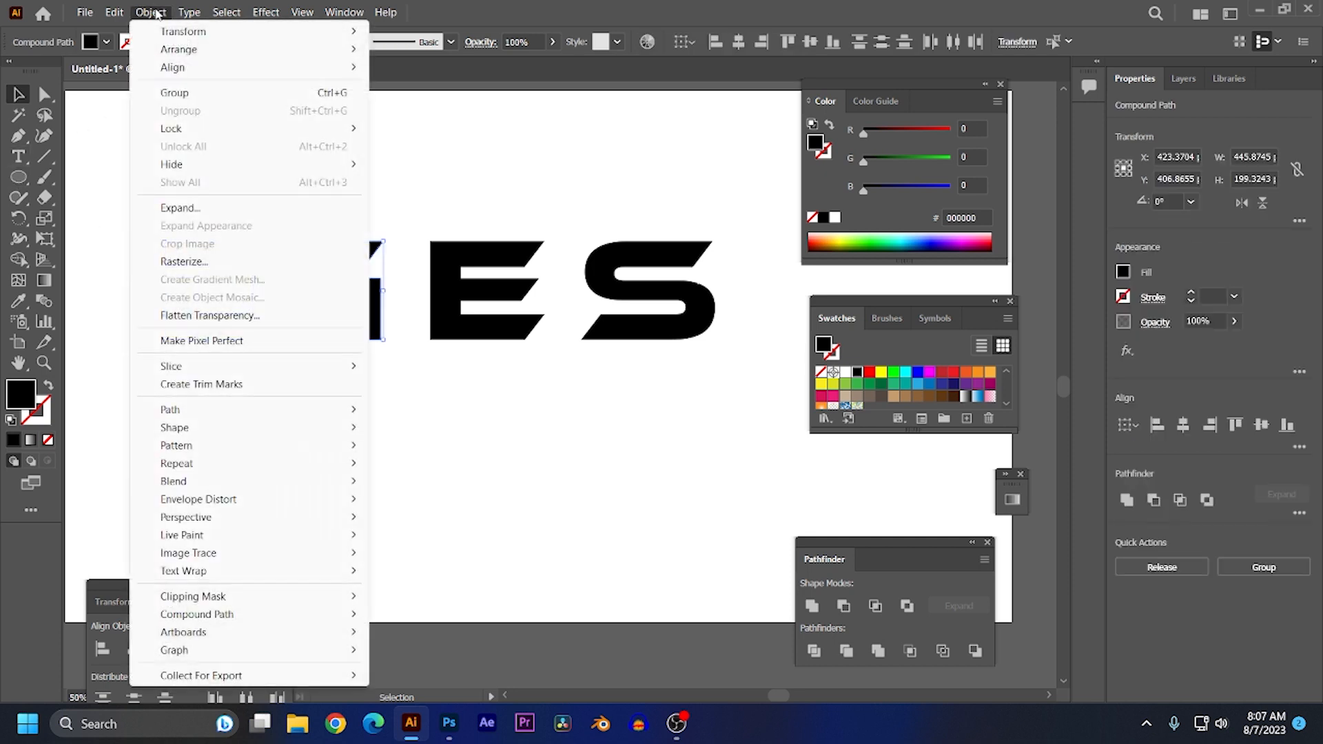
{"action": "mouse_move", "coordinate": [329, 411]}
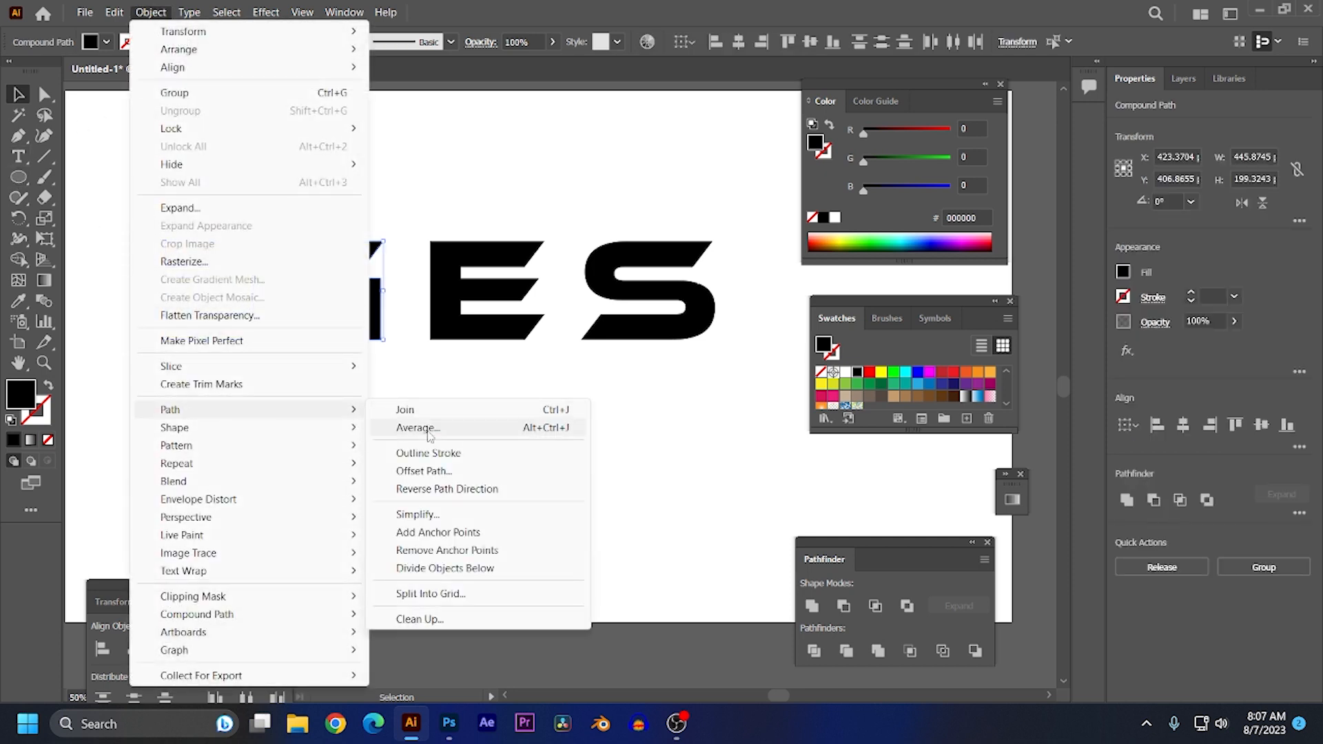
{"action": "left_click", "coordinate": [426, 473]}
{"action": "left_click", "coordinate": [659, 430]}
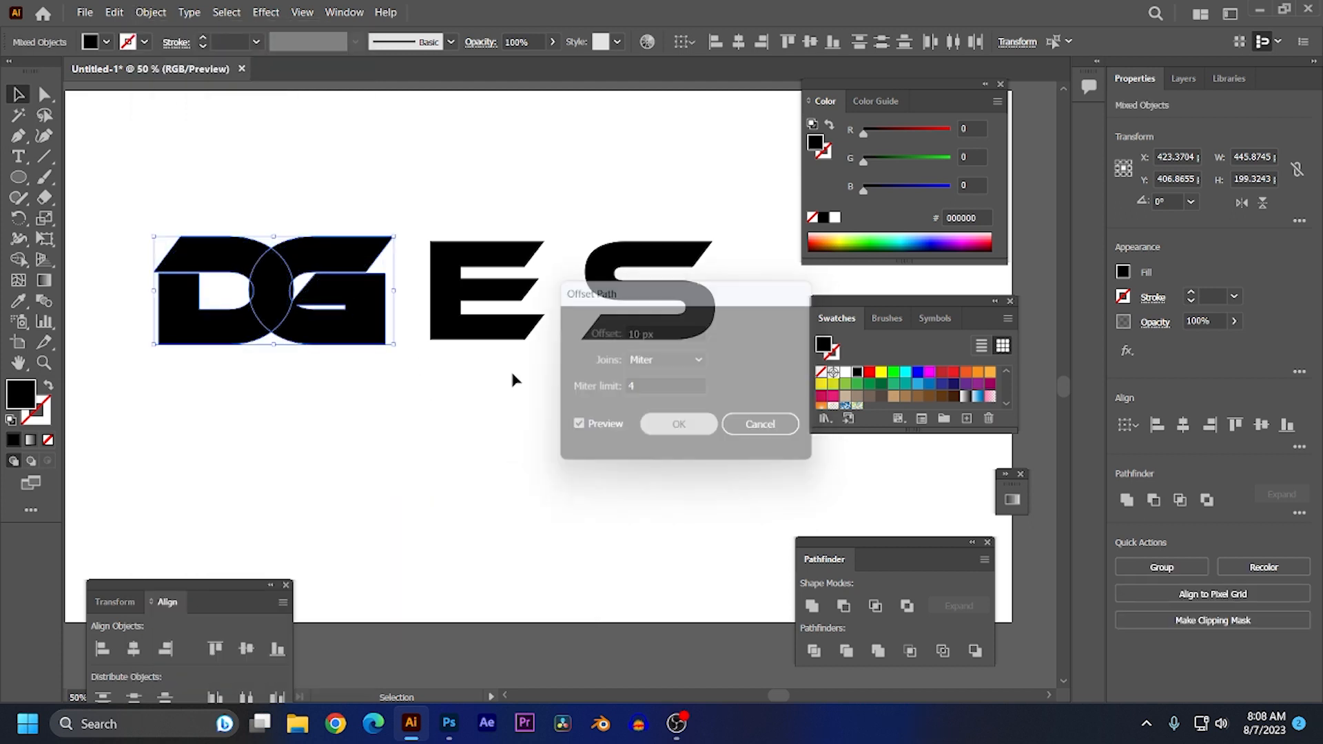
- Use Shape Builder to cut a gap at the lower D-G crossing and delete the offset outline around the G's lower part
{"action": "scroll", "coordinate": [304, 340], "scroll_direction": "up", "scroll_amount": 2}
{"action": "scroll", "coordinate": [304, 335], "scroll_direction": "down", "scroll_amount": 1}
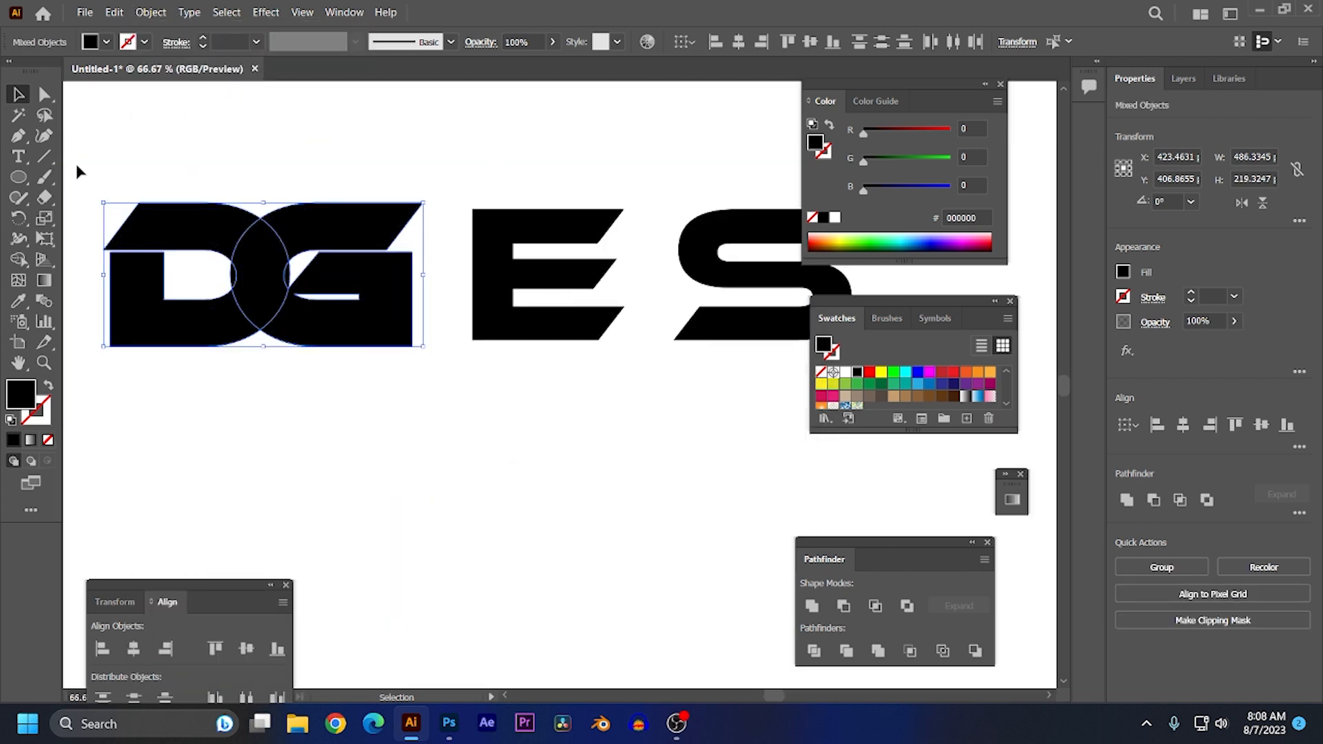
{"action": "left_click", "coordinate": [20, 262]}
{"action": "scroll", "coordinate": [220, 348], "scroll_direction": "up", "scroll_amount": 4}
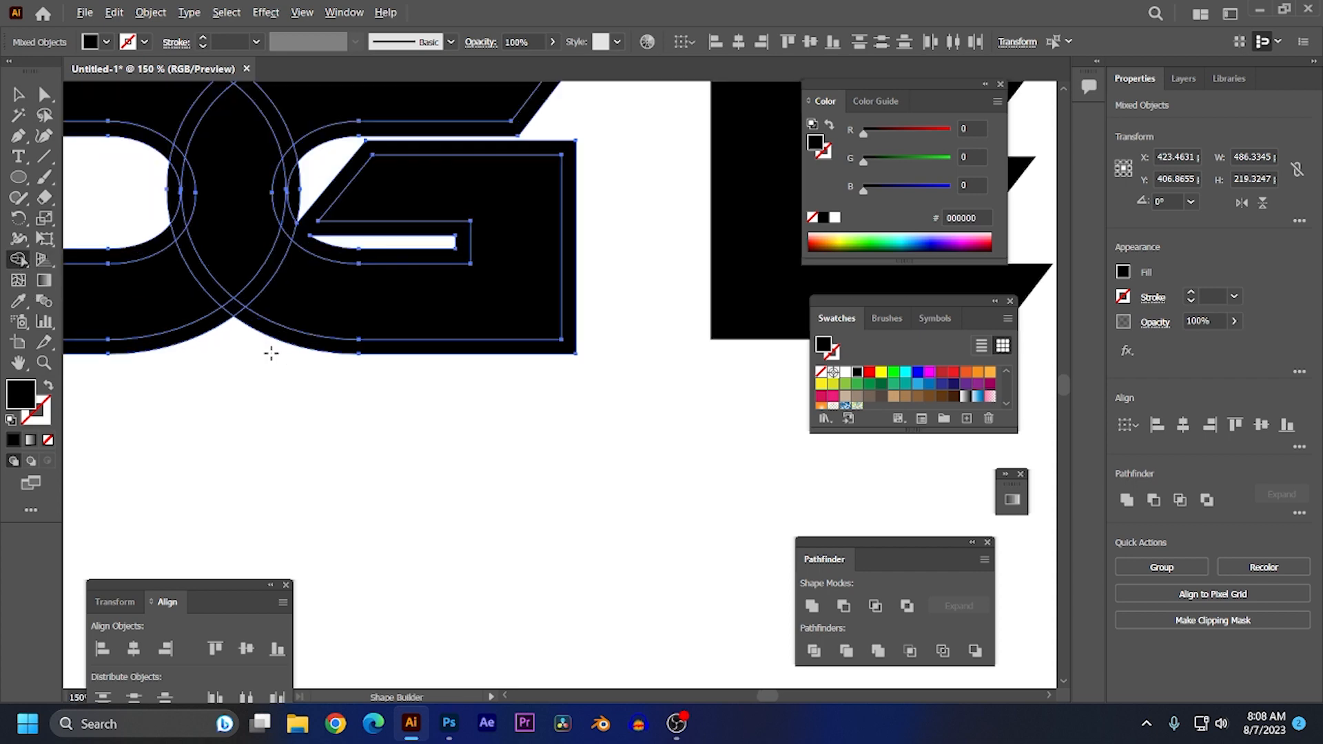
{"action": "left_click_drag", "start_coordinate": [221, 337], "coordinate": [245, 287]}
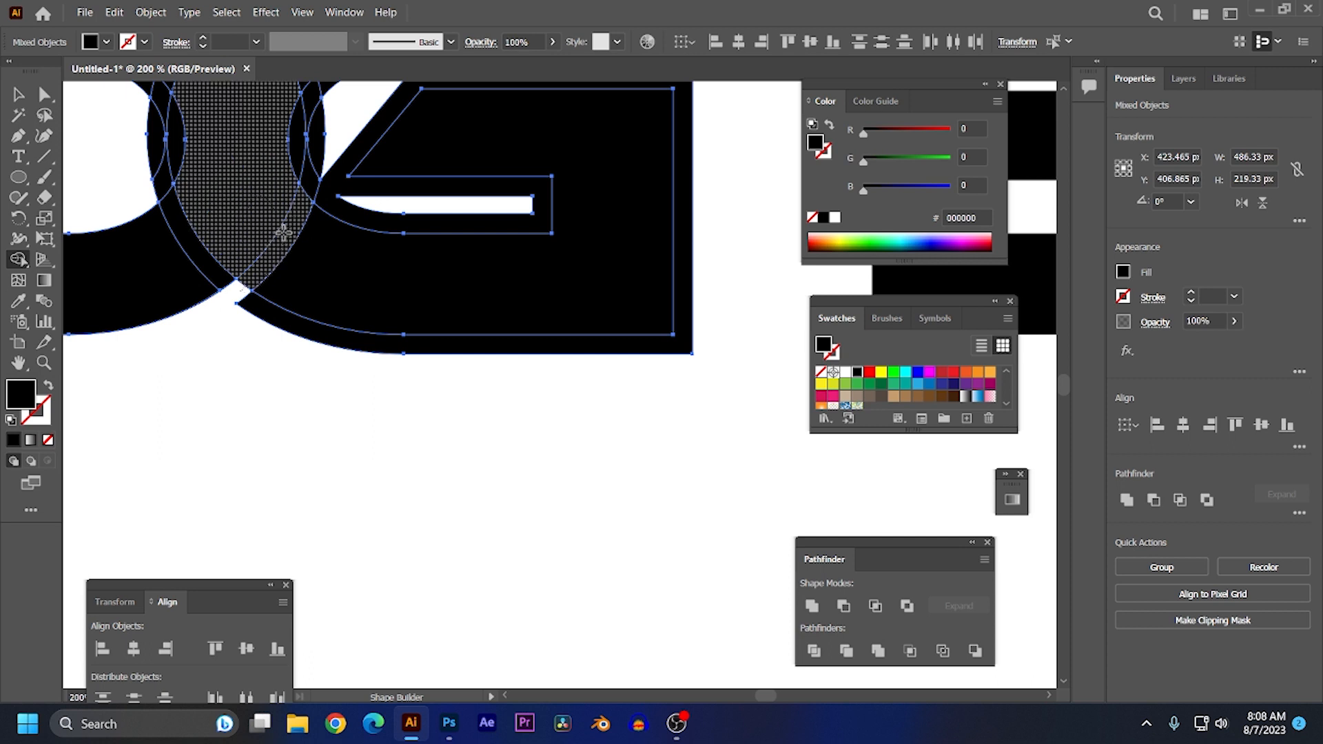
{"action": "left_click", "coordinate": [295, 211]}
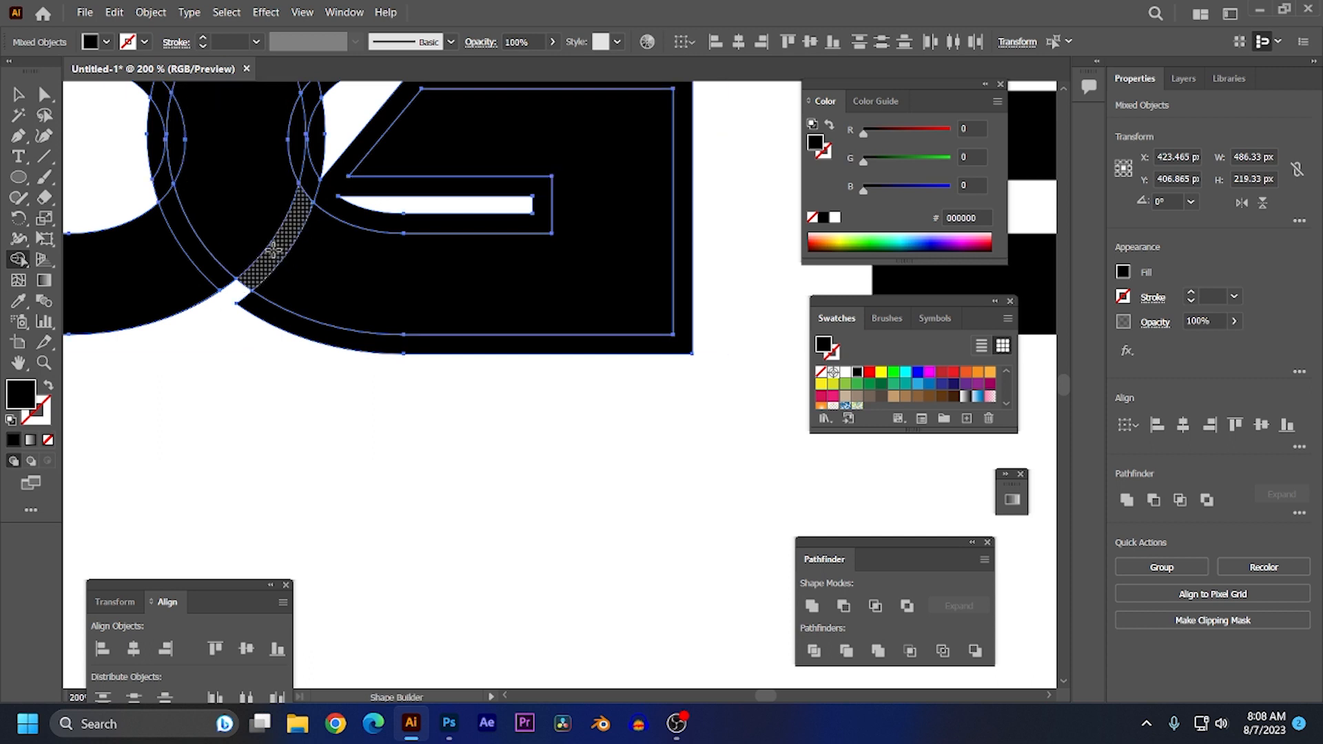
{"action": "left_click", "coordinate": [302, 219]}
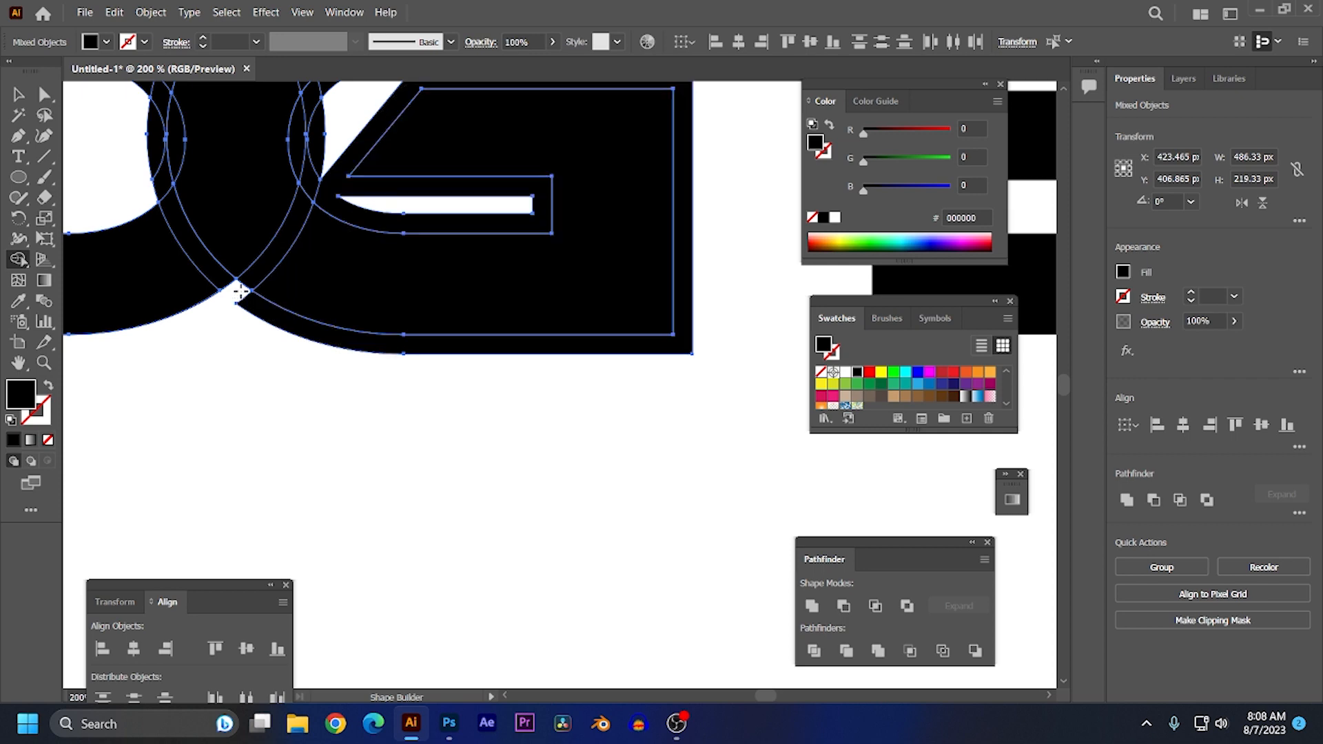
{"action": "left_click", "coordinate": [264, 271], "text": "alt"}
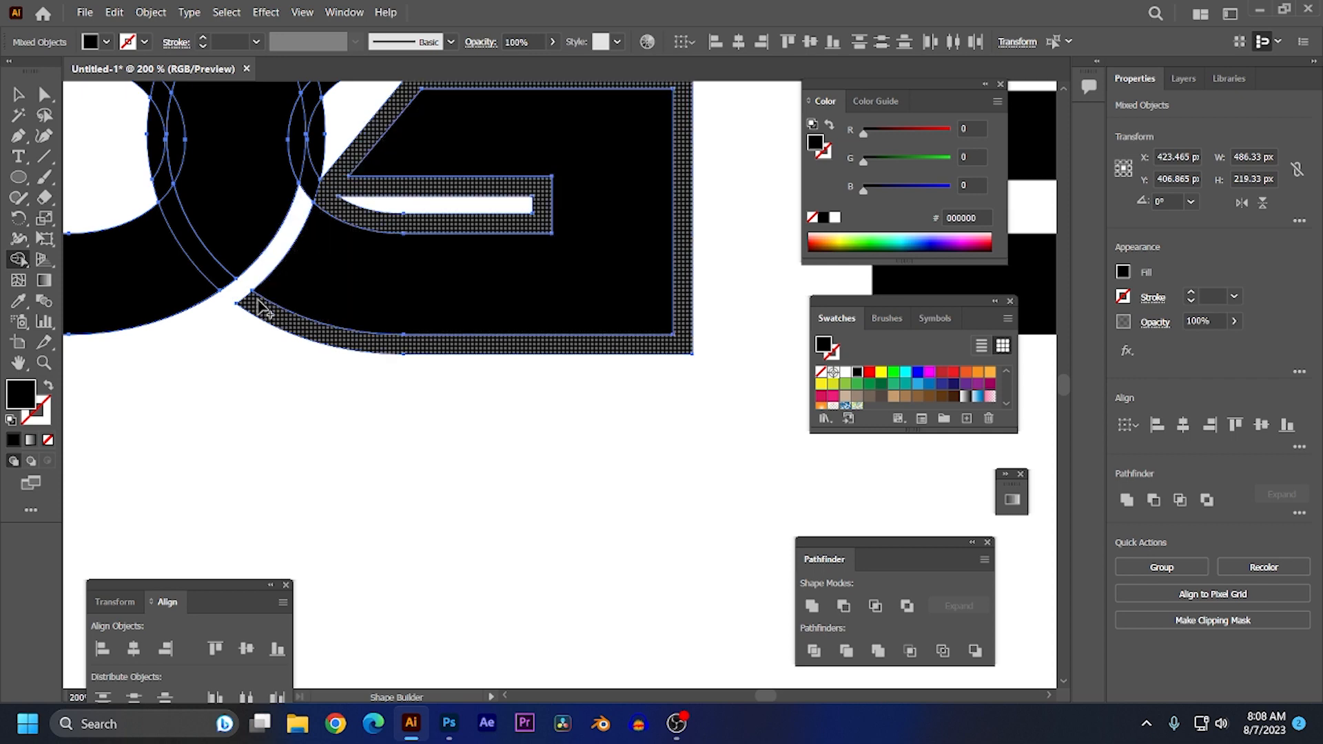
{"action": "left_click", "coordinate": [276, 315], "text": "alt"}
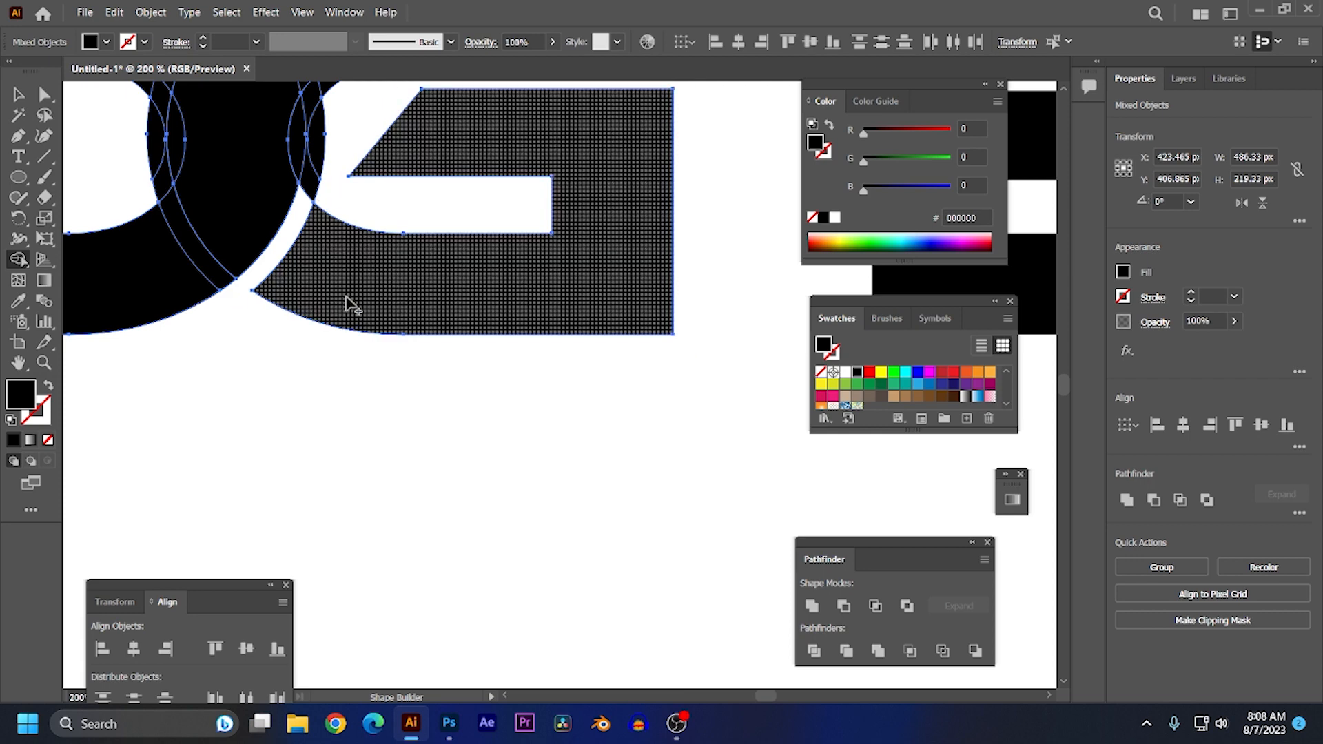
- Delete the leftover offset pieces around the G's upper arm with Shape Builder
{"action": "left_click_drag", "start_coordinate": [348, 210], "coordinate": [361, 314]}
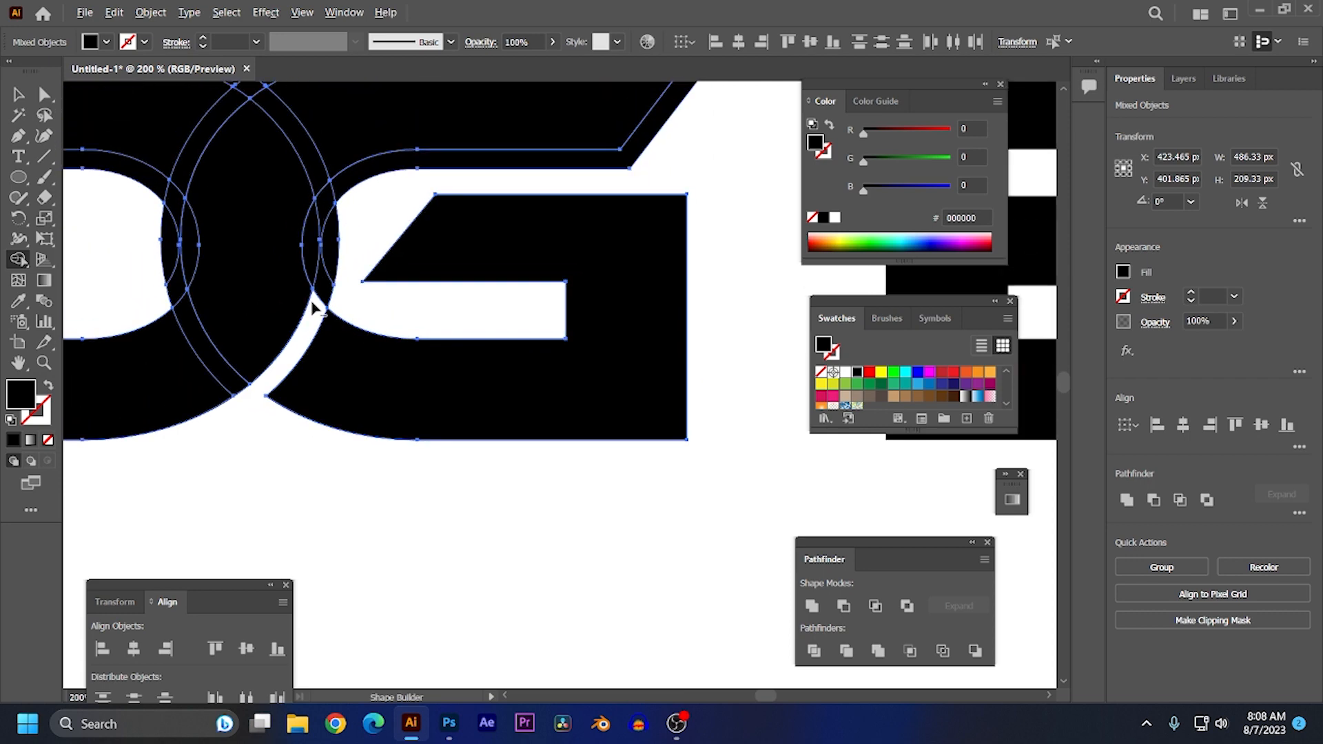
{"action": "left_click", "coordinate": [323, 215], "text": "alt"}
{"action": "mouse_move", "coordinate": [324, 222]}
{"action": "left_mouse_down"}
{"action": "mouse_move", "coordinate": [337, 189]}
{"action": "mouse_move", "coordinate": [418, 155]}
{"action": "mouse_move", "coordinate": [361, 313]}
{"action": "mouse_move", "coordinate": [378, 327]}
{"action": "left_mouse_up"}
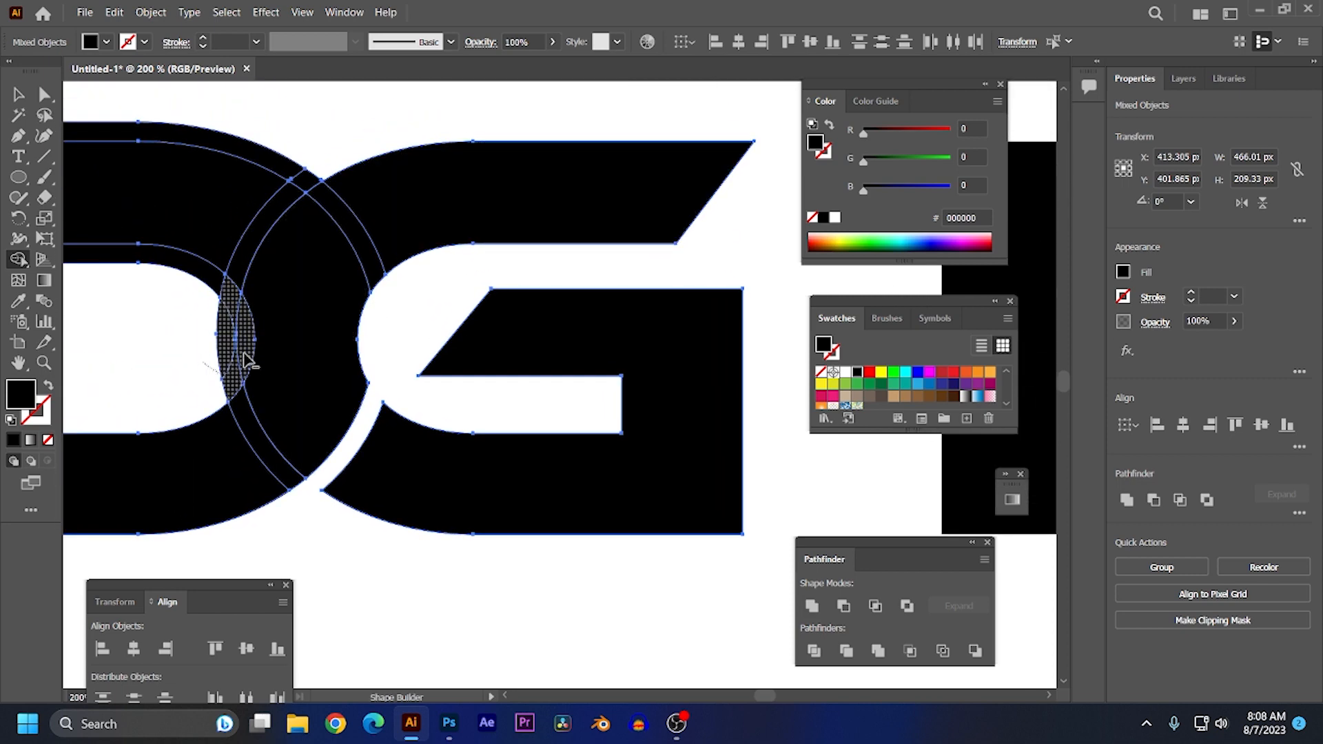
- Cut the gap at the upper D-G crossing, merge the central stroke and remove the D's offset leftovers with Shape Builder
{"action": "left_click_drag", "start_coordinate": [237, 327], "coordinate": [241, 277]}
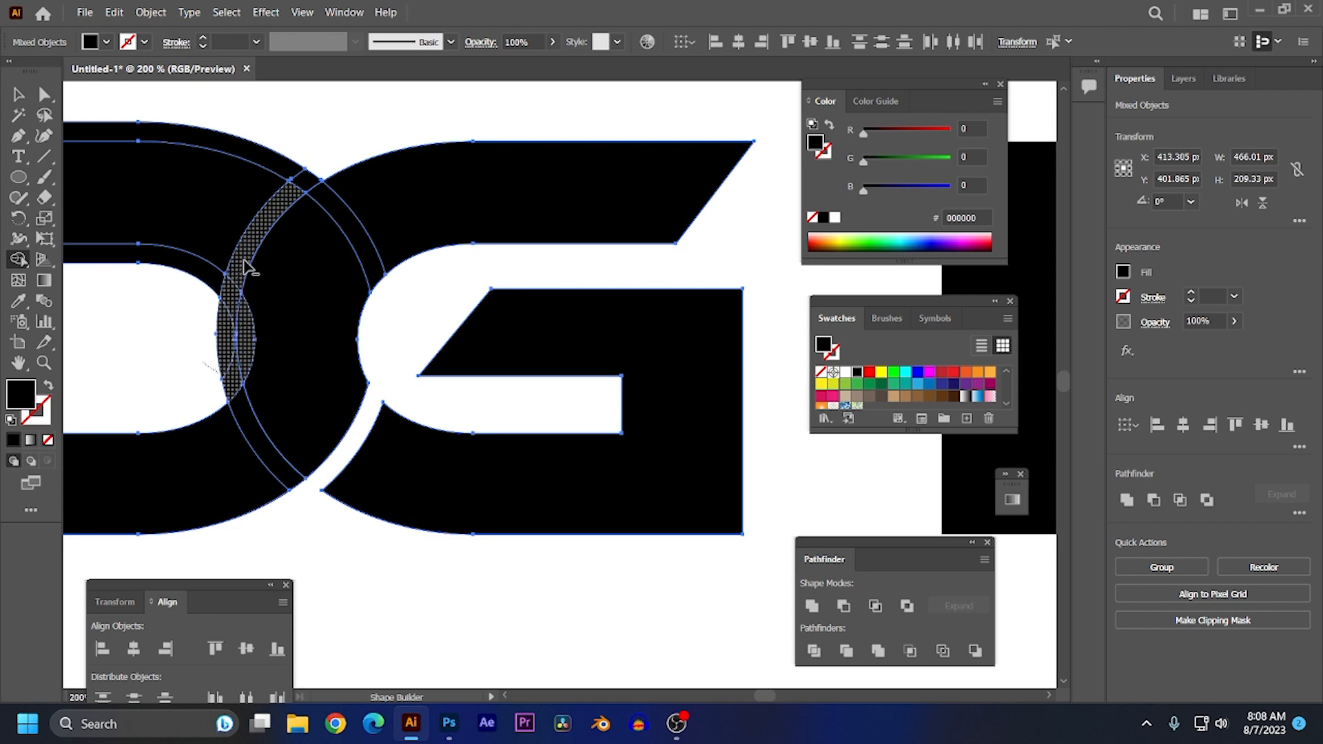
{"action": "left_click_drag", "start_coordinate": [241, 281], "coordinate": [241, 283]}
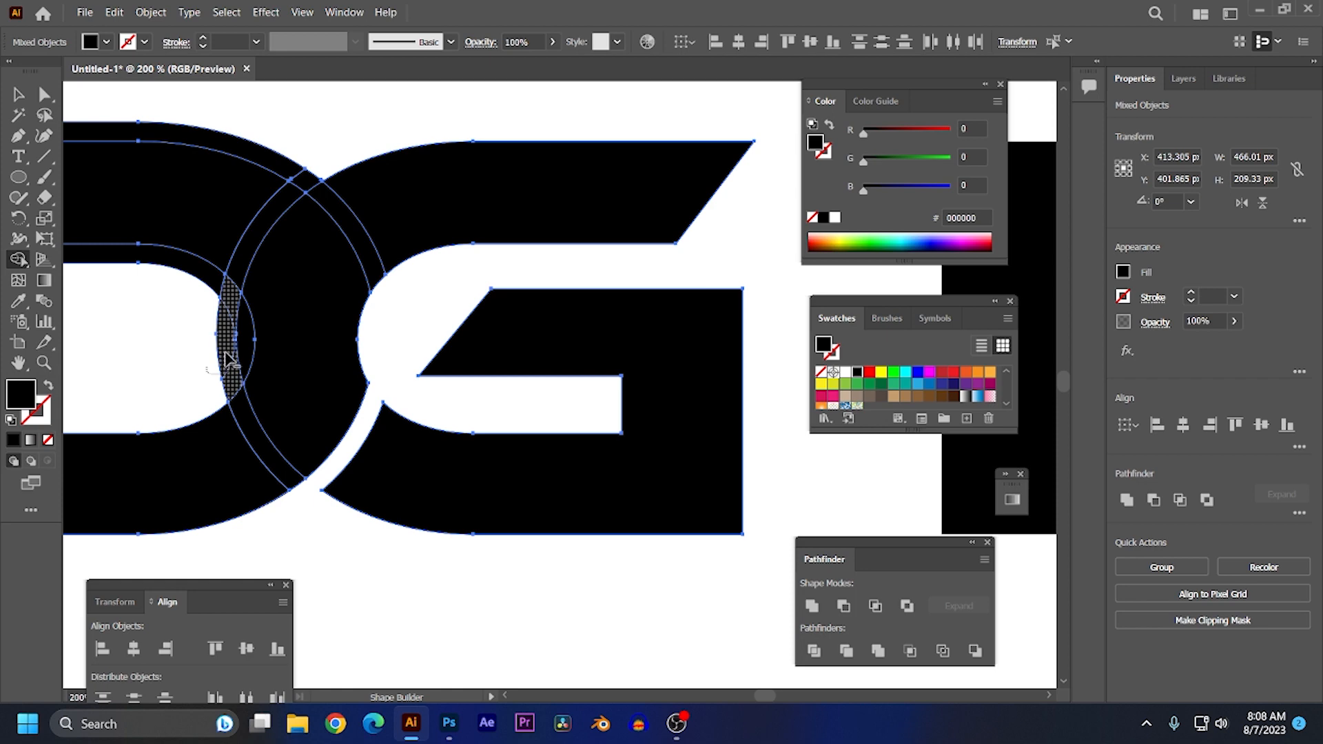
{"action": "left_click_drag", "start_coordinate": [227, 301], "coordinate": [239, 273]}
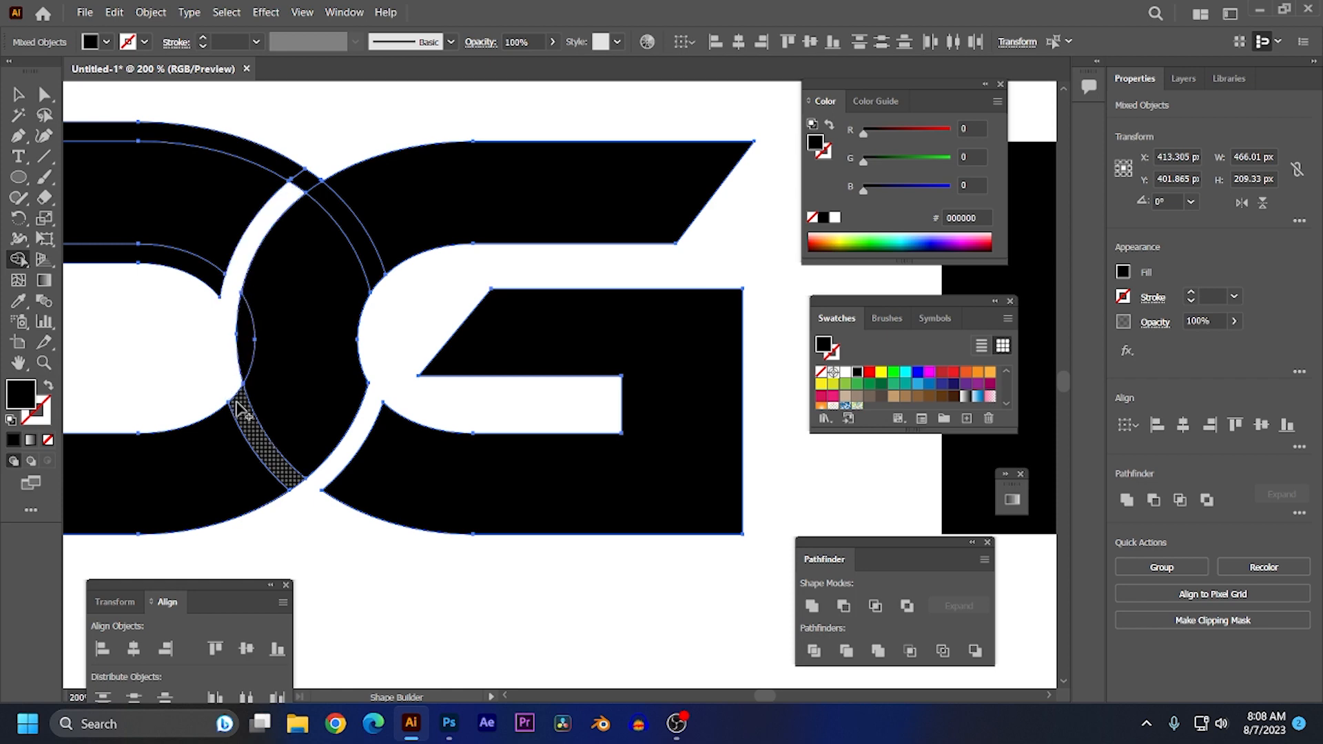
{"action": "mouse_move", "coordinate": [276, 394]}
{"action": "left_mouse_down"}
{"action": "mouse_move", "coordinate": [387, 200]}
{"action": "mouse_move", "coordinate": [272, 464]}
{"action": "mouse_move", "coordinate": [279, 339]}
{"action": "mouse_move", "coordinate": [259, 345]}
{"action": "mouse_move", "coordinate": [315, 153]}
{"action": "mouse_move", "coordinate": [166, 255]}
{"action": "mouse_move", "coordinate": [251, 233]}
{"action": "left_mouse_up"}
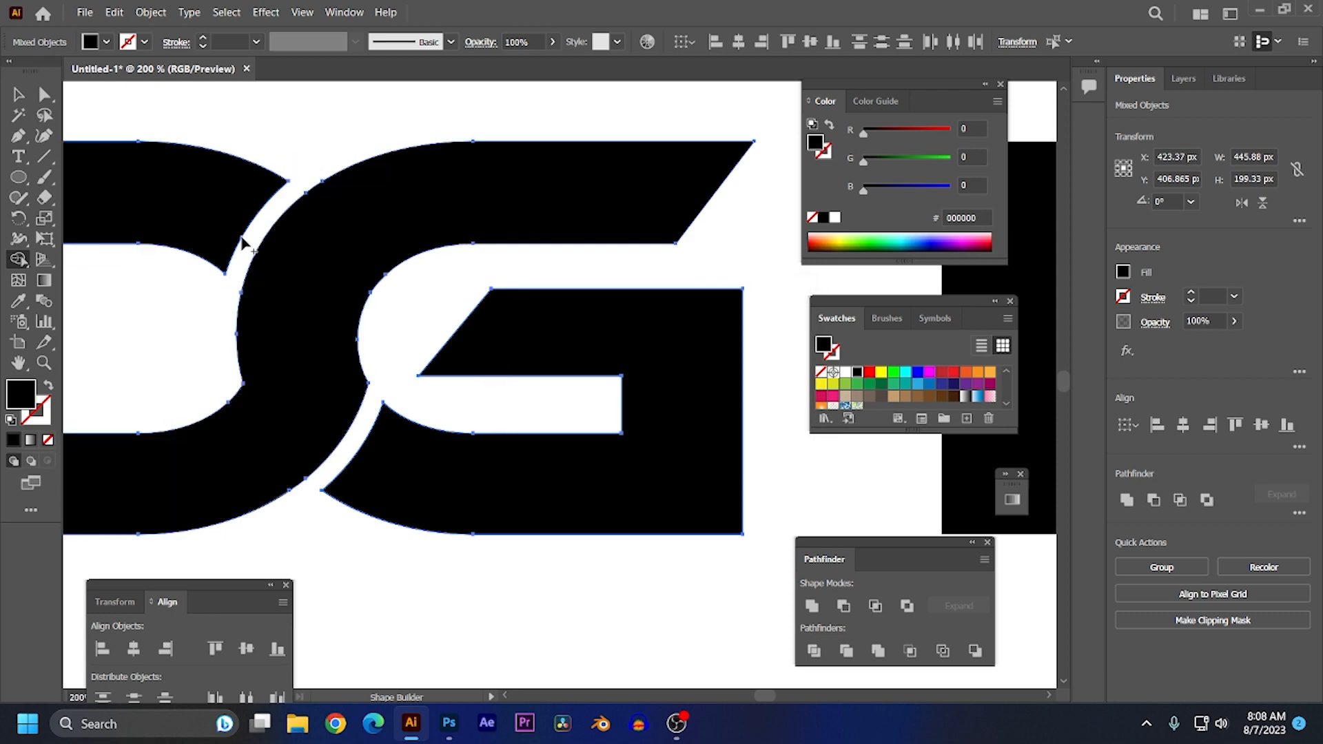
- Round the sharp corner on the right edge of the central D-G stroke, just above the lower crossing gap
{"action": "scroll", "coordinate": [178, 308], "scroll_direction": "down", "scroll_amount": 1}
{"action": "scroll", "coordinate": [178, 309], "scroll_direction": "up", "scroll_amount": 1}
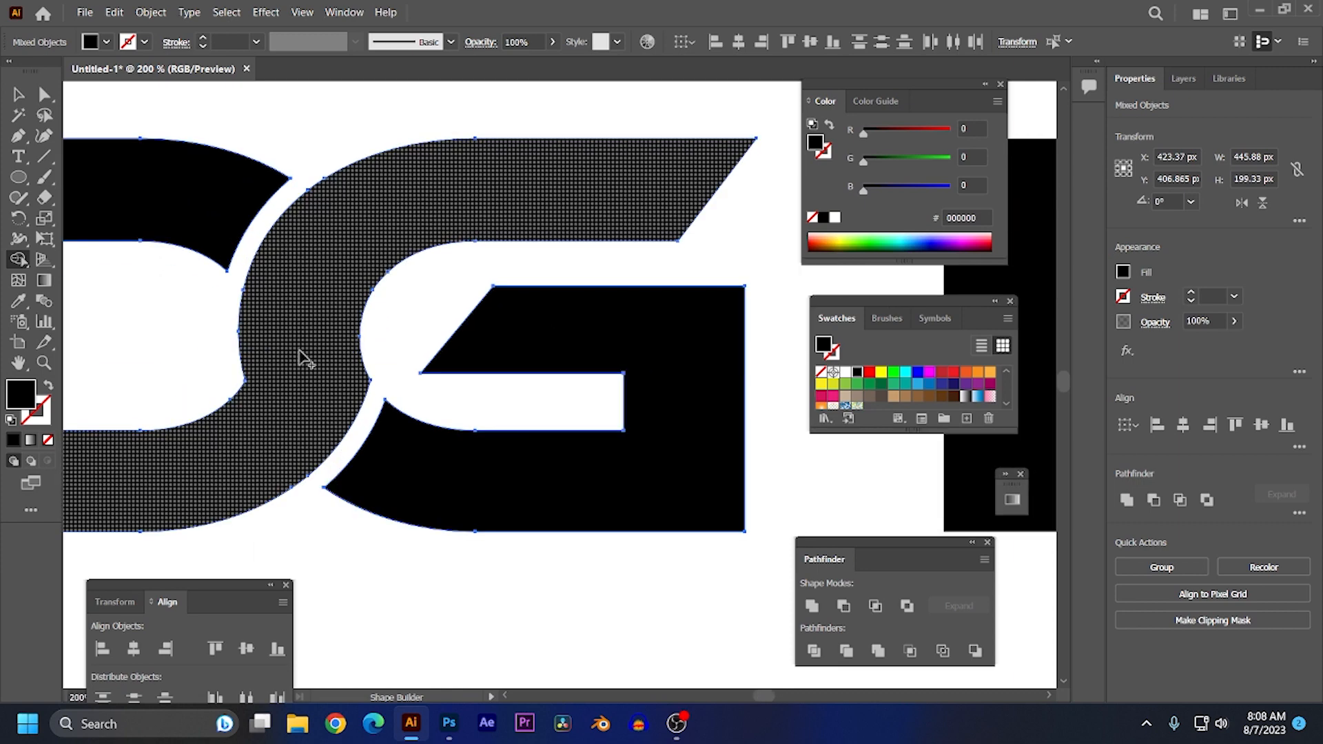
{"action": "scroll", "coordinate": [213, 351], "scroll_direction": "down", "scroll_amount": 2}
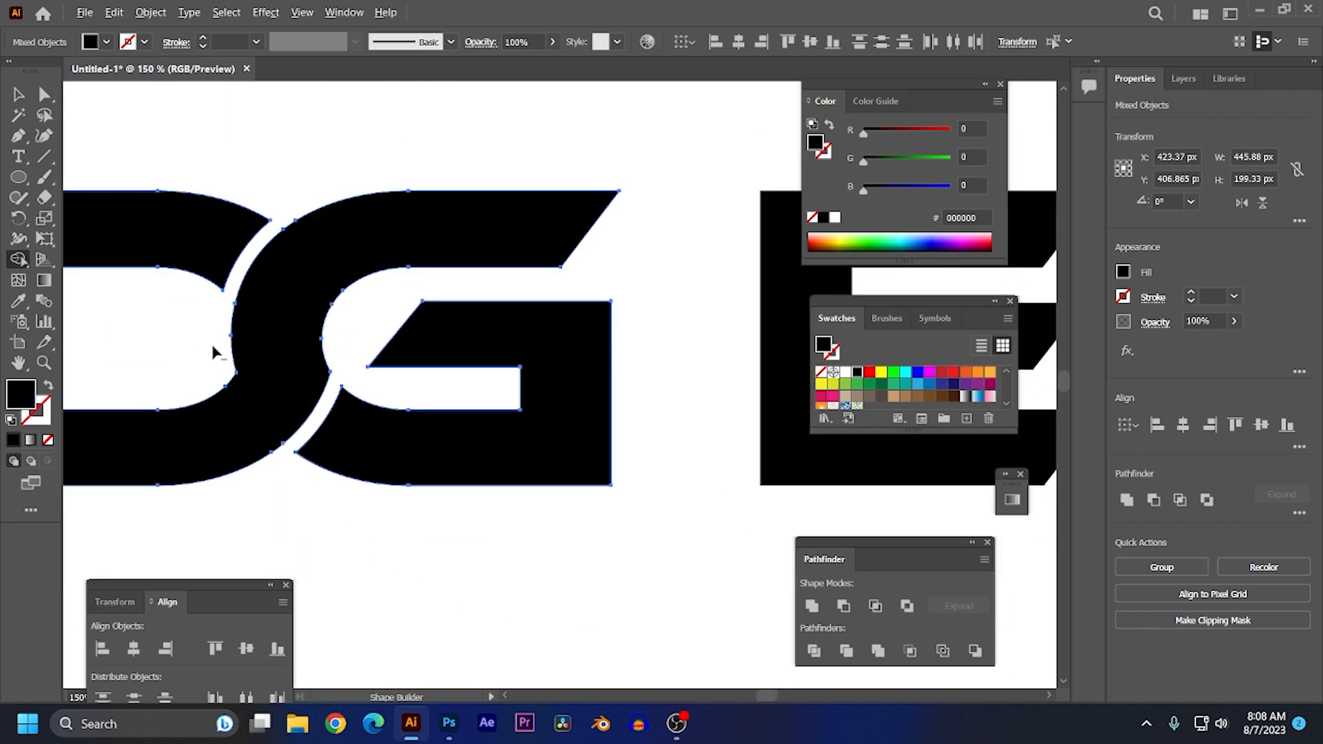
{"action": "left_click", "coordinate": [19, 95]}
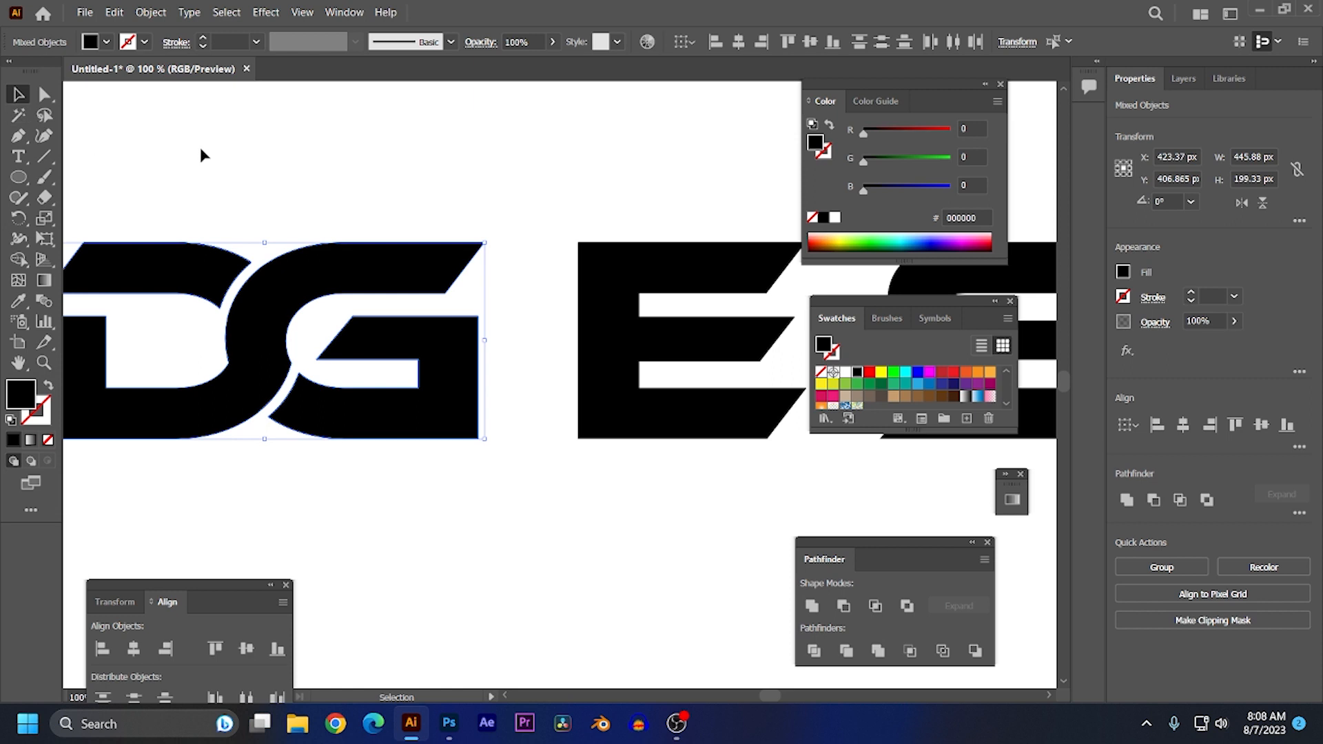
{"action": "left_click", "coordinate": [200, 147]}
{"action": "left_click", "coordinate": [256, 306]}
{"action": "left_click", "coordinate": [48, 95]}
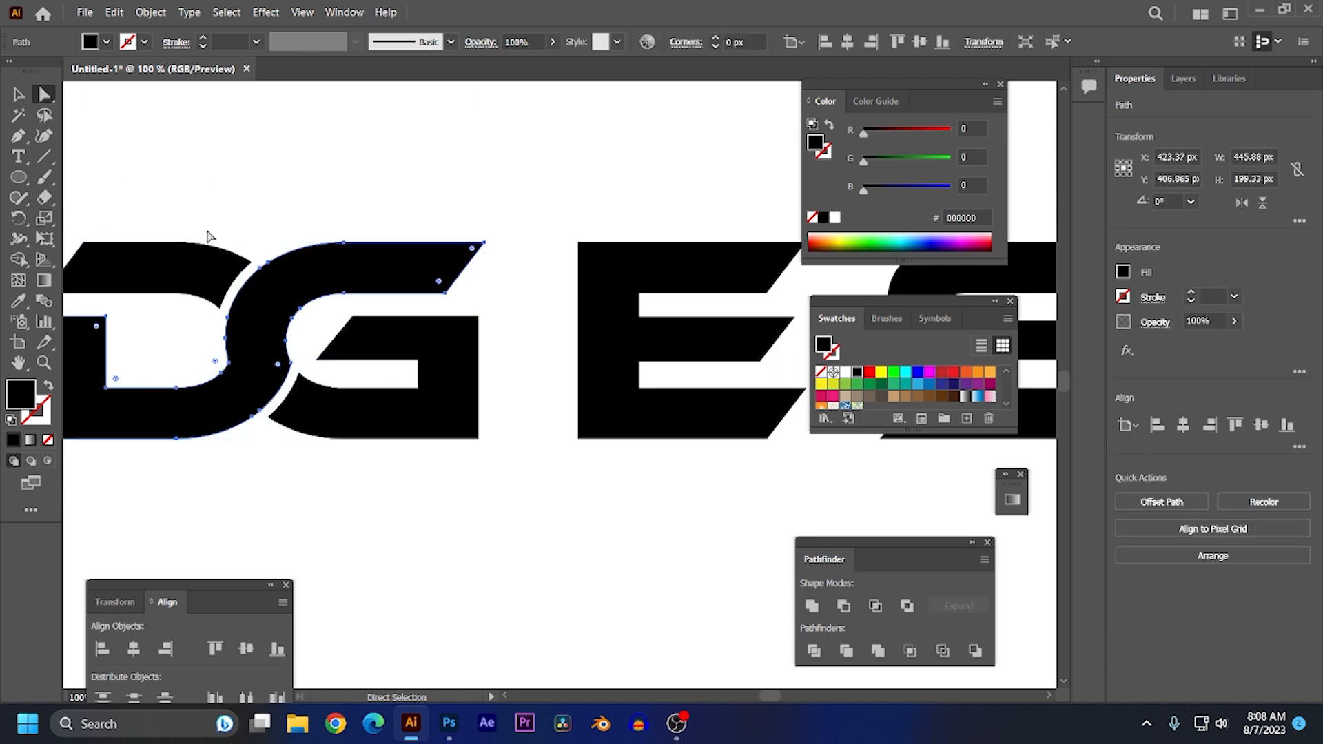
{"action": "scroll", "coordinate": [266, 360], "scroll_direction": "up", "scroll_amount": 4}
{"action": "left_click", "coordinate": [369, 478]}
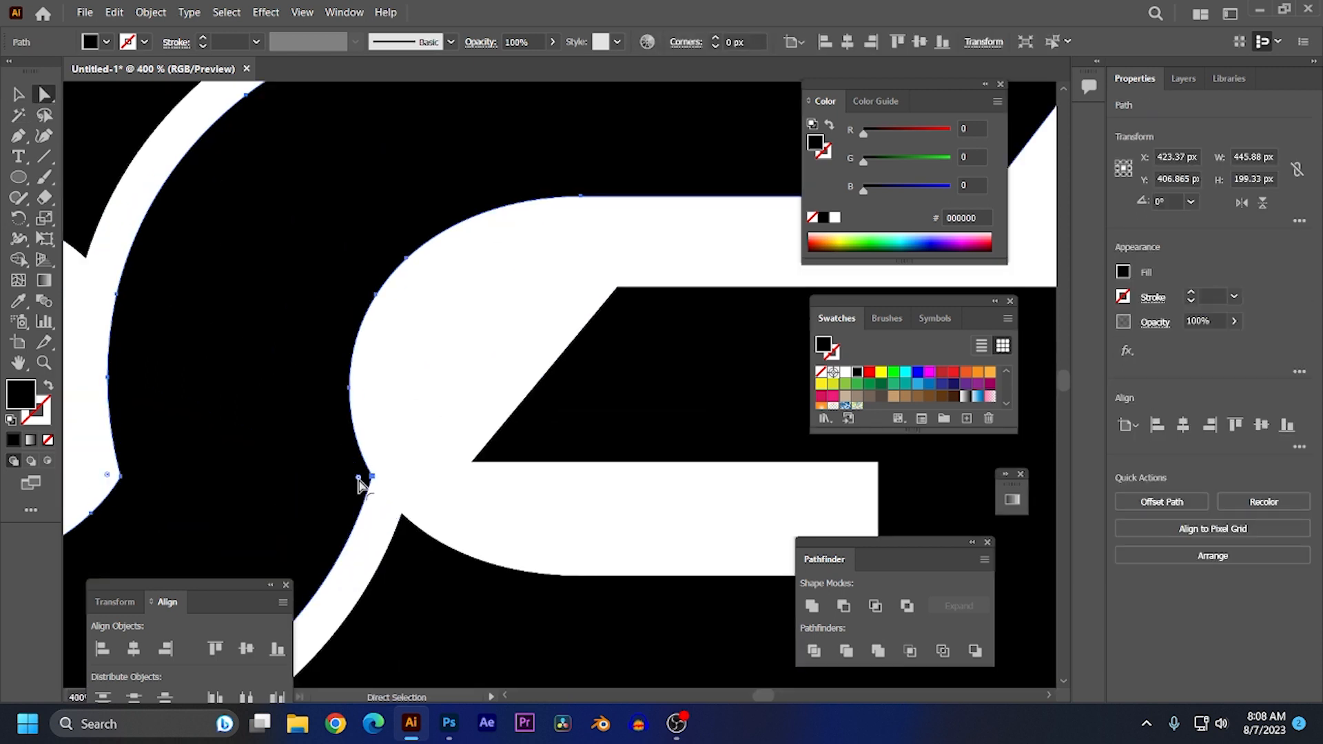
{"action": "left_click_drag", "start_coordinate": [358, 484], "coordinate": [81, 507]}
- Round the sharp corner on the left edge of the central D-G stroke to a radius of about 20 px
{"action": "key", "text": "space"}
{"action": "left_click_drag", "start_coordinate": [273, 466], "coordinate": [386, 413]}
{"action": "left_click_drag", "start_coordinate": [218, 428], "coordinate": [147, 405]}
{"action": "scroll", "coordinate": [313, 366], "scroll_direction": "down", "scroll_amount": 3, "text": "alt"}
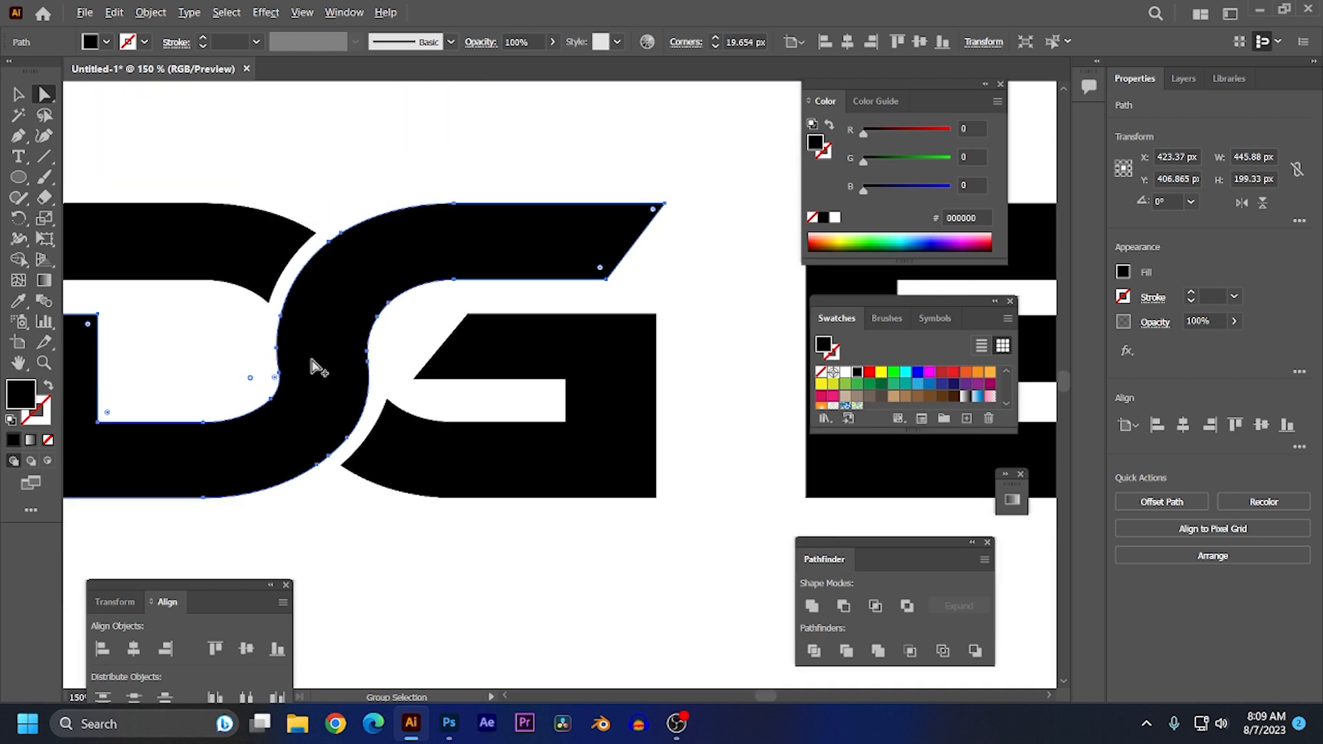
{"action": "key", "text": "space"}
{"action": "left_click_drag", "start_coordinate": [198, 354], "coordinate": [319, 363]}
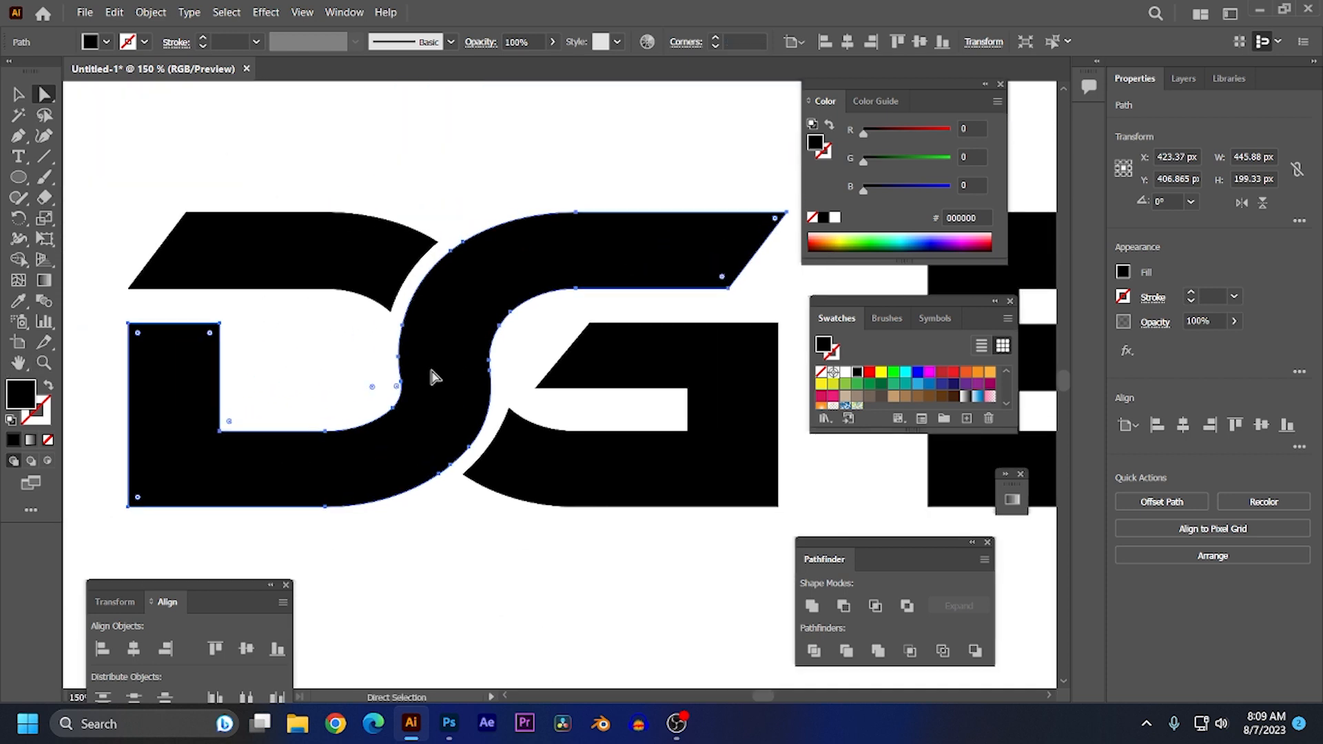
{"action": "left_click", "coordinate": [447, 538]}
- With the Pen tool, draw a horizontal line from the inner corner above the E's middle arm across its stem, with a 1 pt black stroke and no fill
{"action": "scroll", "coordinate": [472, 401], "scroll_direction": "down", "scroll_amount": 2, "text": "alt"}
{"action": "scroll", "coordinate": [471, 402], "scroll_direction": "up", "scroll_amount": 2, "text": "alt"}
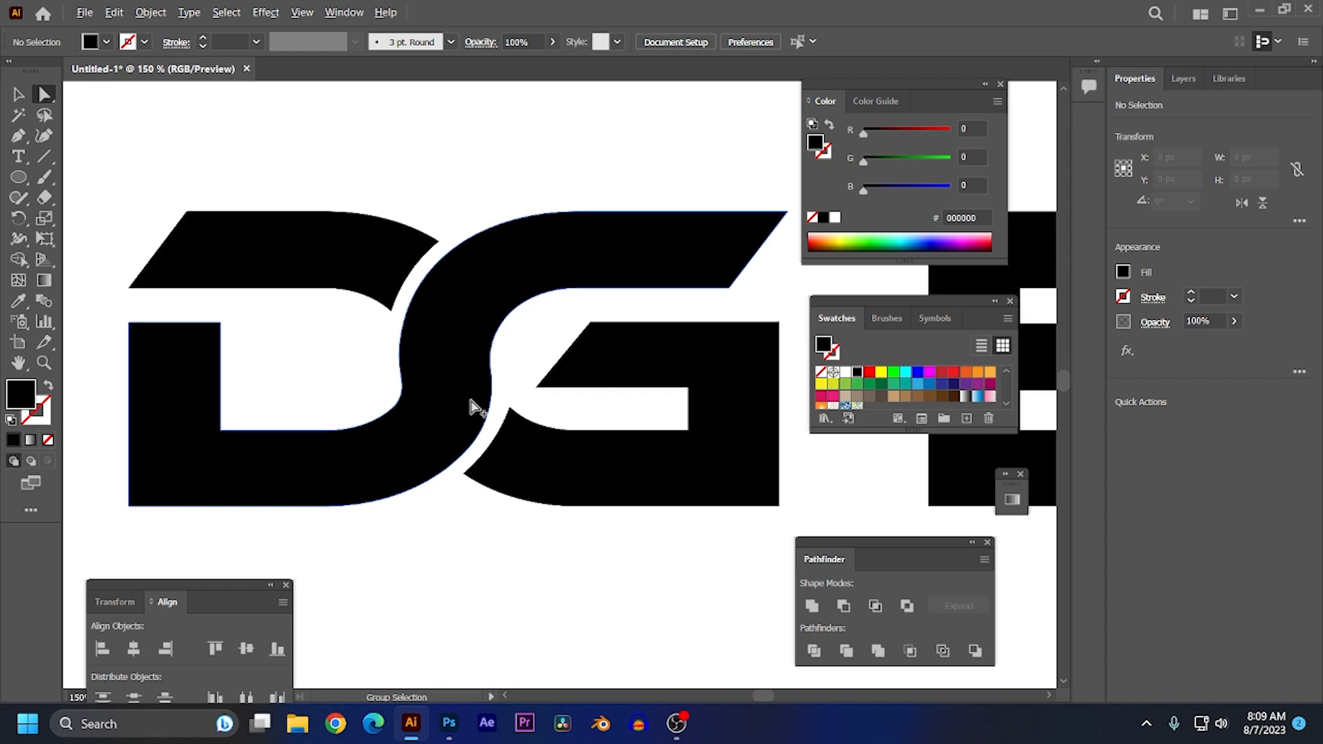
{"action": "scroll", "coordinate": [470, 402], "scroll_direction": "up", "scroll_amount": 1, "text": "alt"}
{"action": "key", "text": "space"}
{"action": "left_click_drag", "start_coordinate": [434, 346], "coordinate": [227, 416]}
{"action": "scroll", "coordinate": [615, 328], "scroll_direction": "down", "scroll_amount": 2, "text": "alt"}
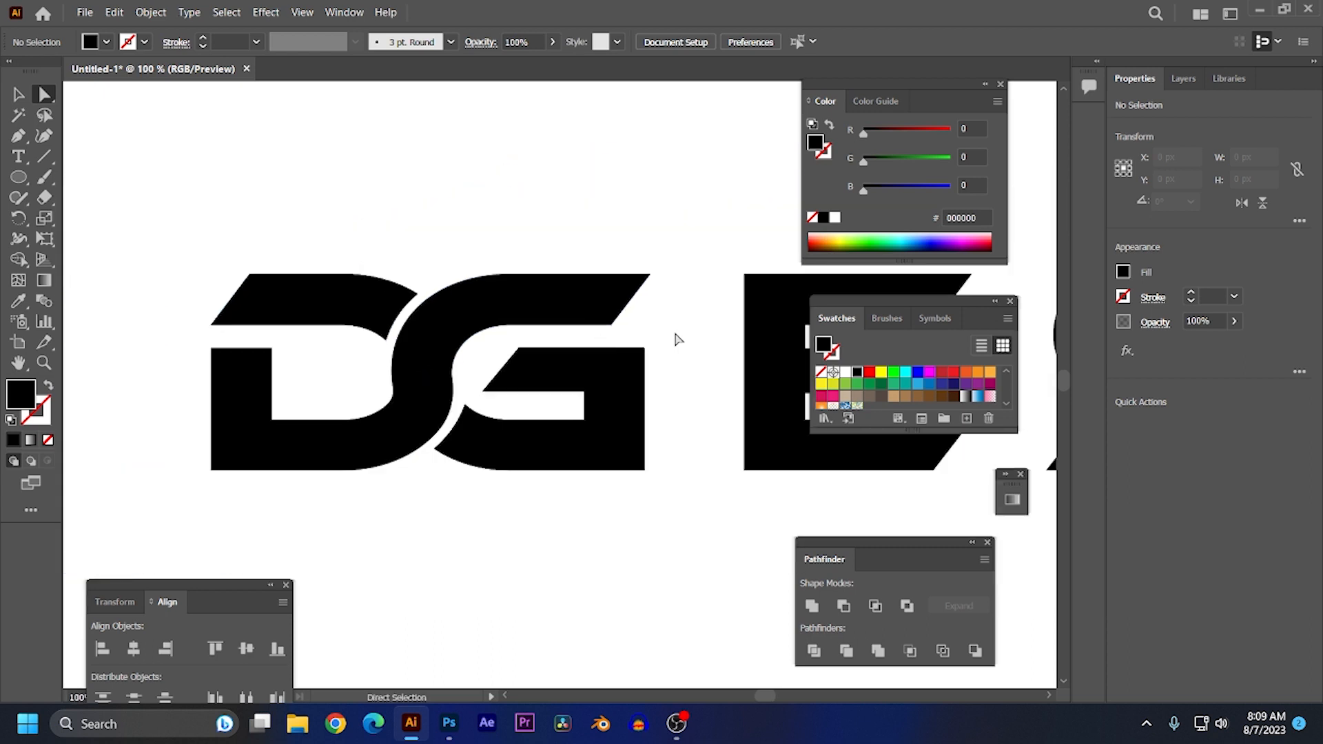
{"action": "scroll", "coordinate": [677, 339], "scroll_direction": "up", "scroll_amount": 4, "text": "alt"}
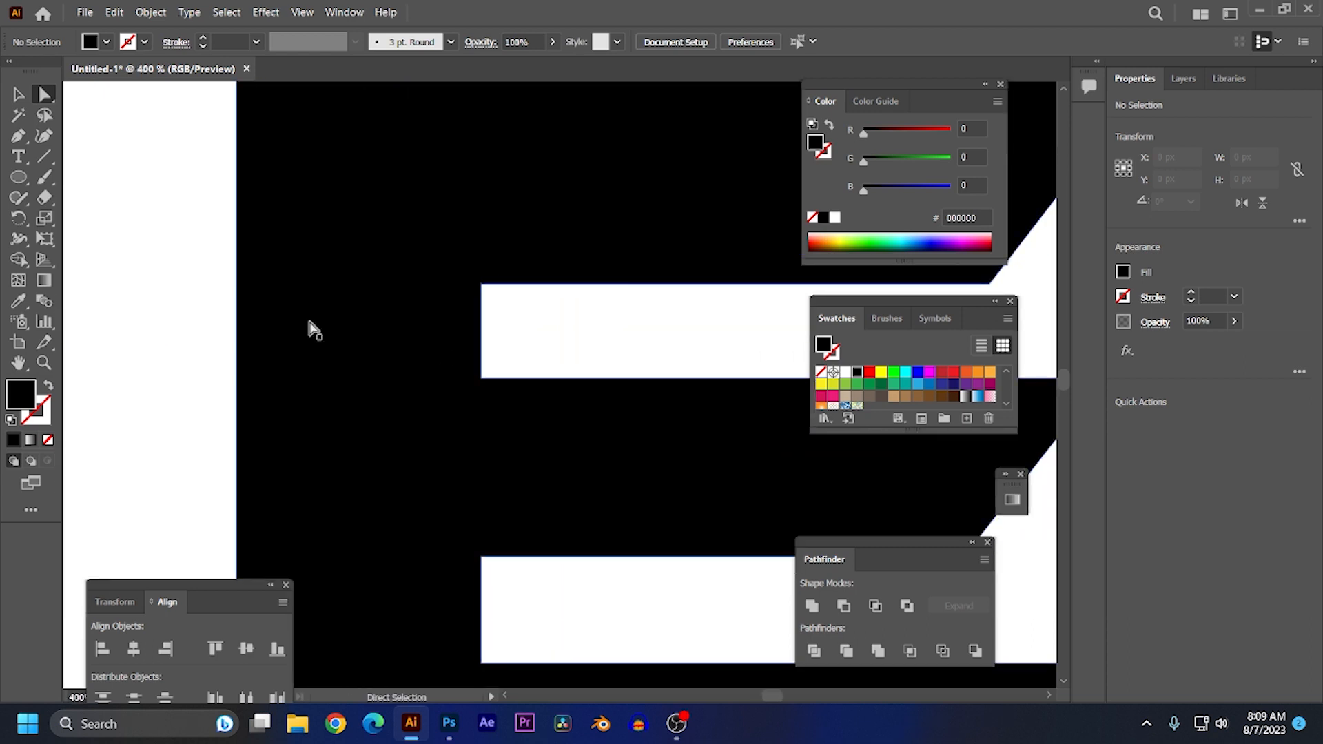
{"action": "key", "text": "p"}
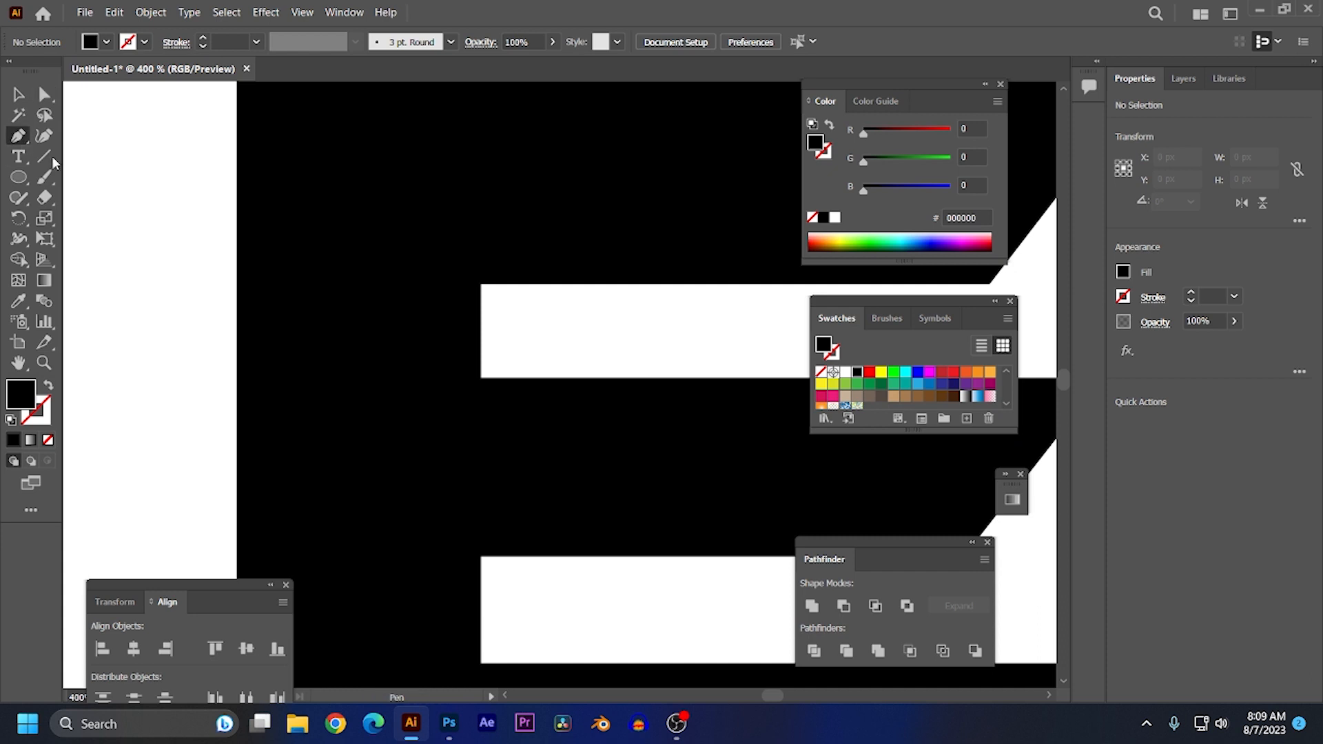
{"action": "left_click", "coordinate": [480, 377]}
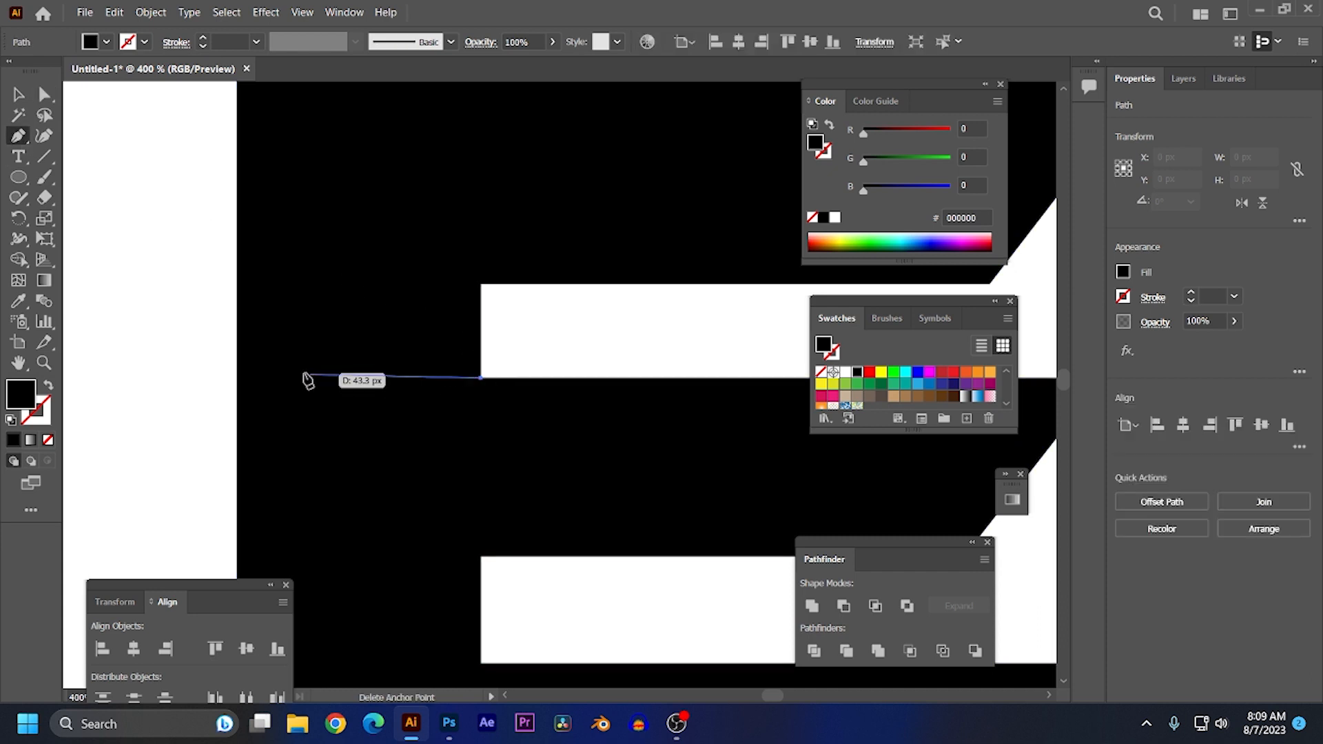
{"action": "left_click", "coordinate": [212, 378]}
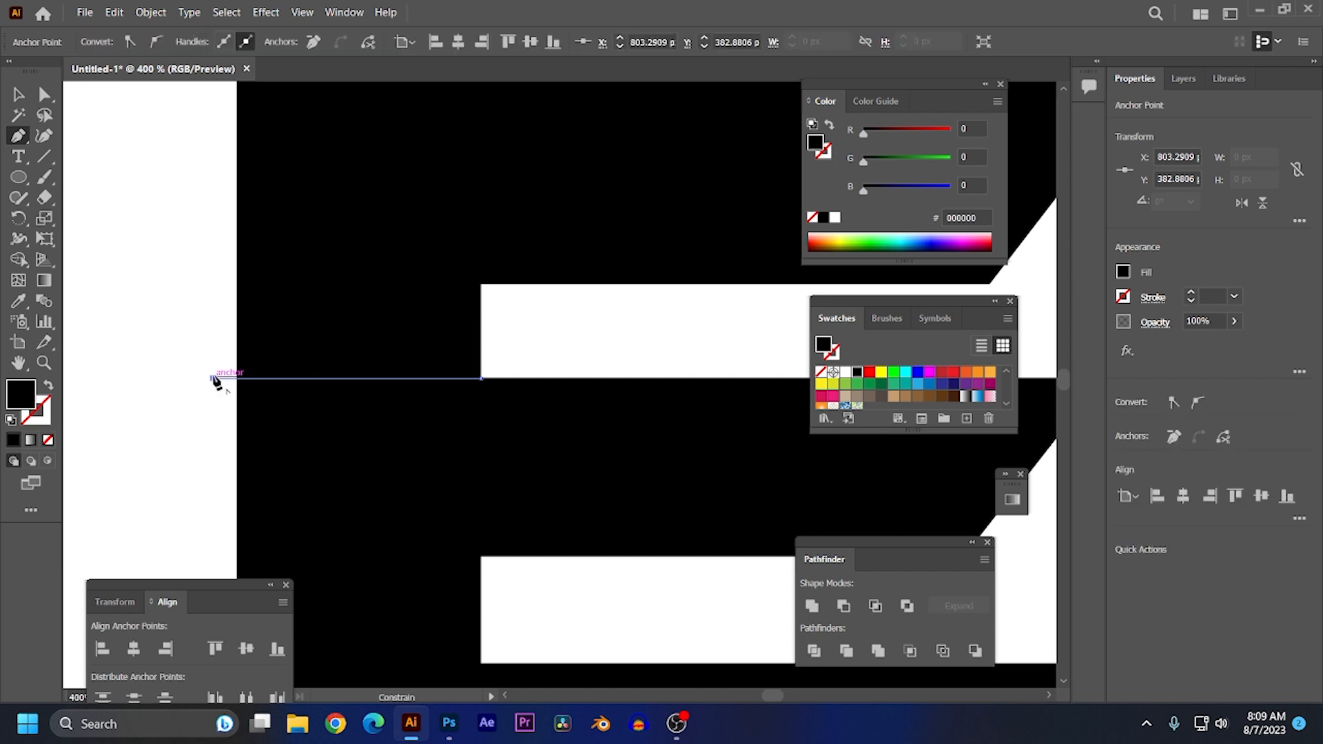
{"action": "left_click", "coordinate": [48, 385]}
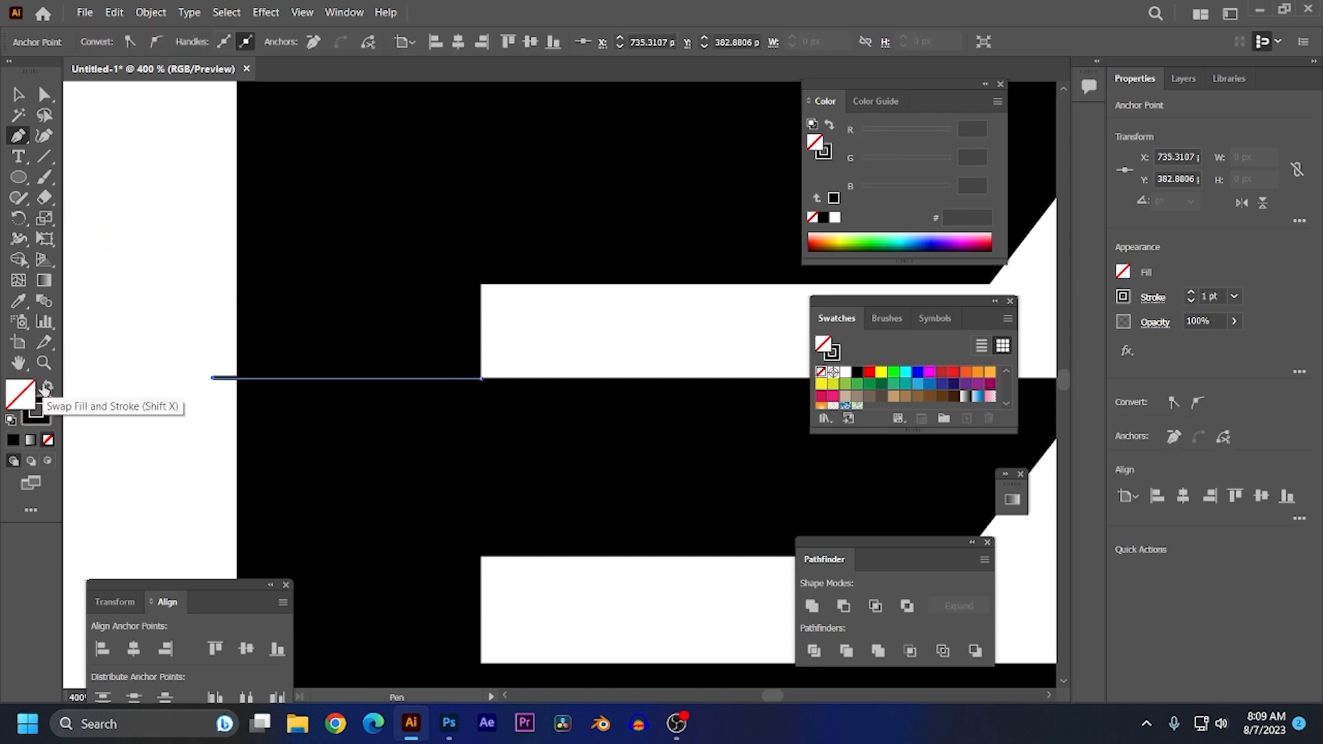
- Use Shape Builder on the E and the line to delete the E's upper section and clear the cutting line
{"action": "left_click", "coordinate": [17, 93]}
{"action": "left_click_drag", "start_coordinate": [173, 330], "coordinate": [407, 503]}
{"action": "key", "text": "shift+m"}
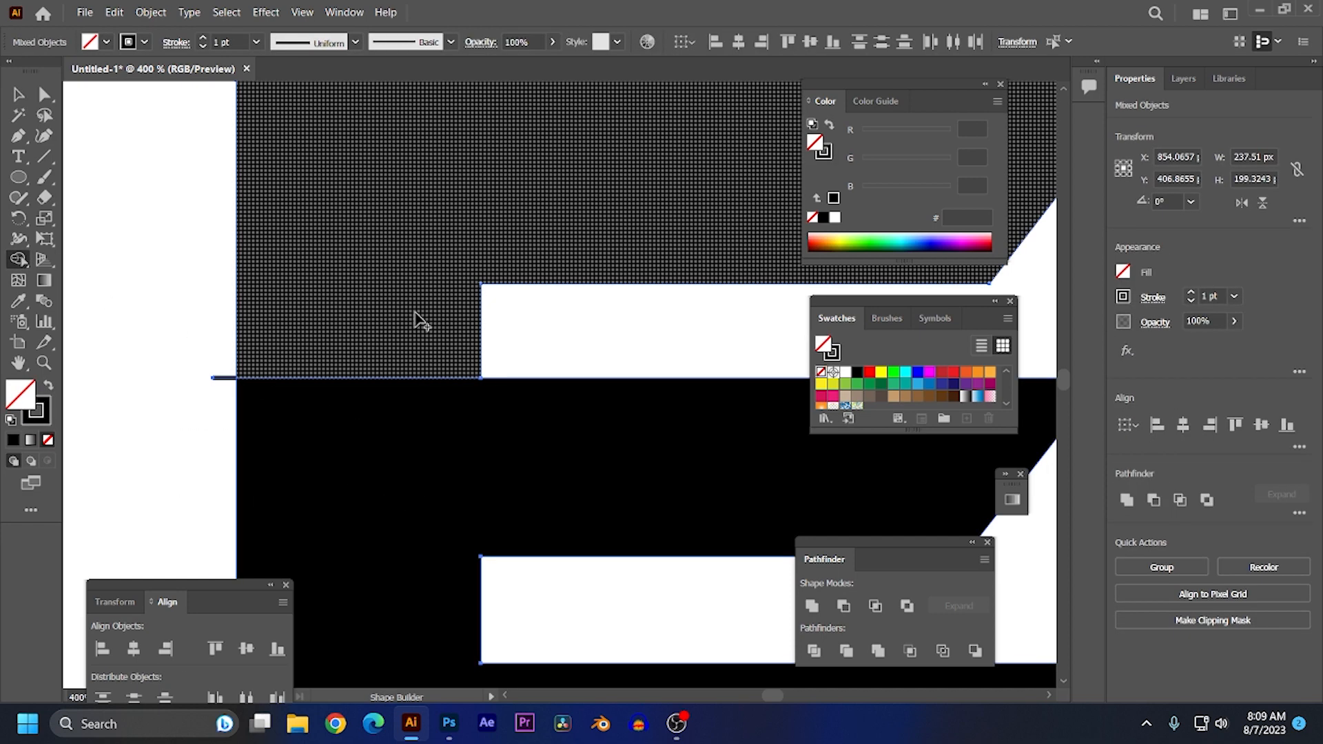
{"action": "left_click_drag", "start_coordinate": [511, 335], "coordinate": [343, 327], "text": "alt"}
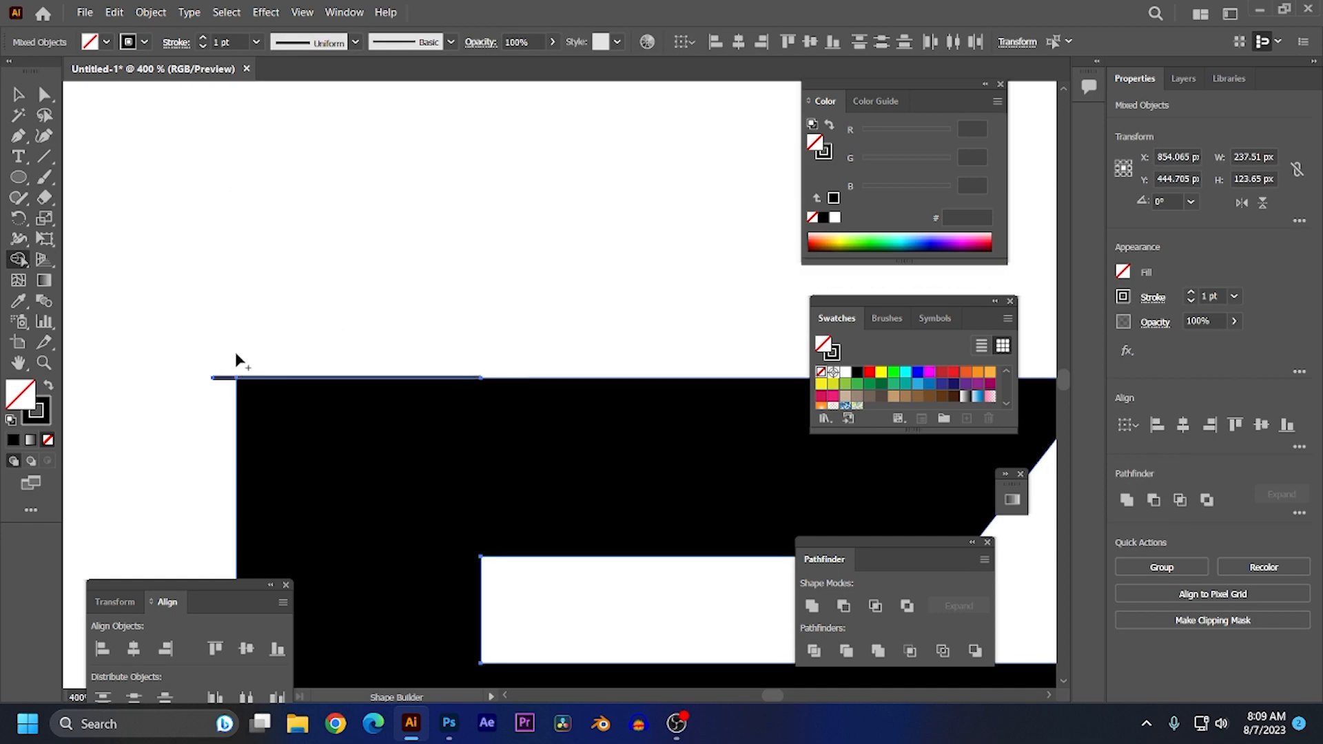
{"action": "left_click", "coordinate": [460, 442]}
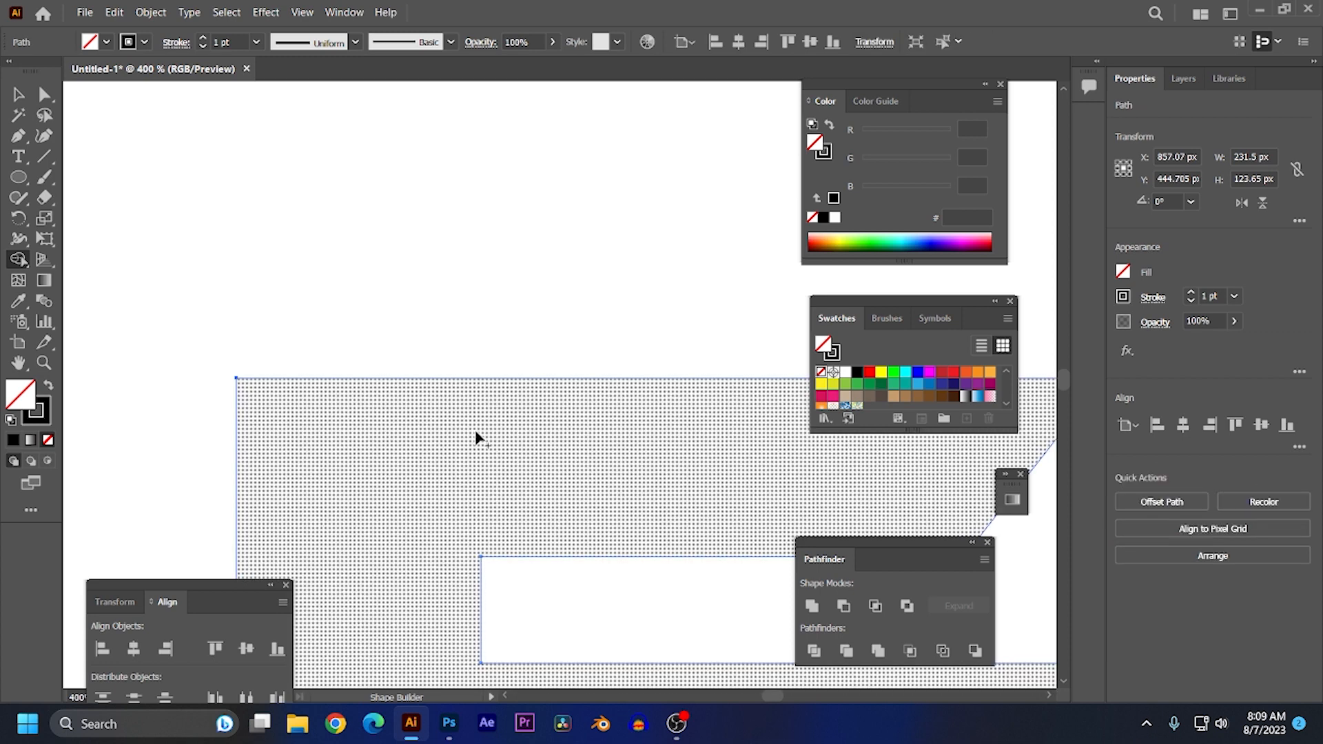
- Fill the remaining lower part of the E with solid black and give it no stroke
{"action": "left_click", "coordinate": [49, 385]}
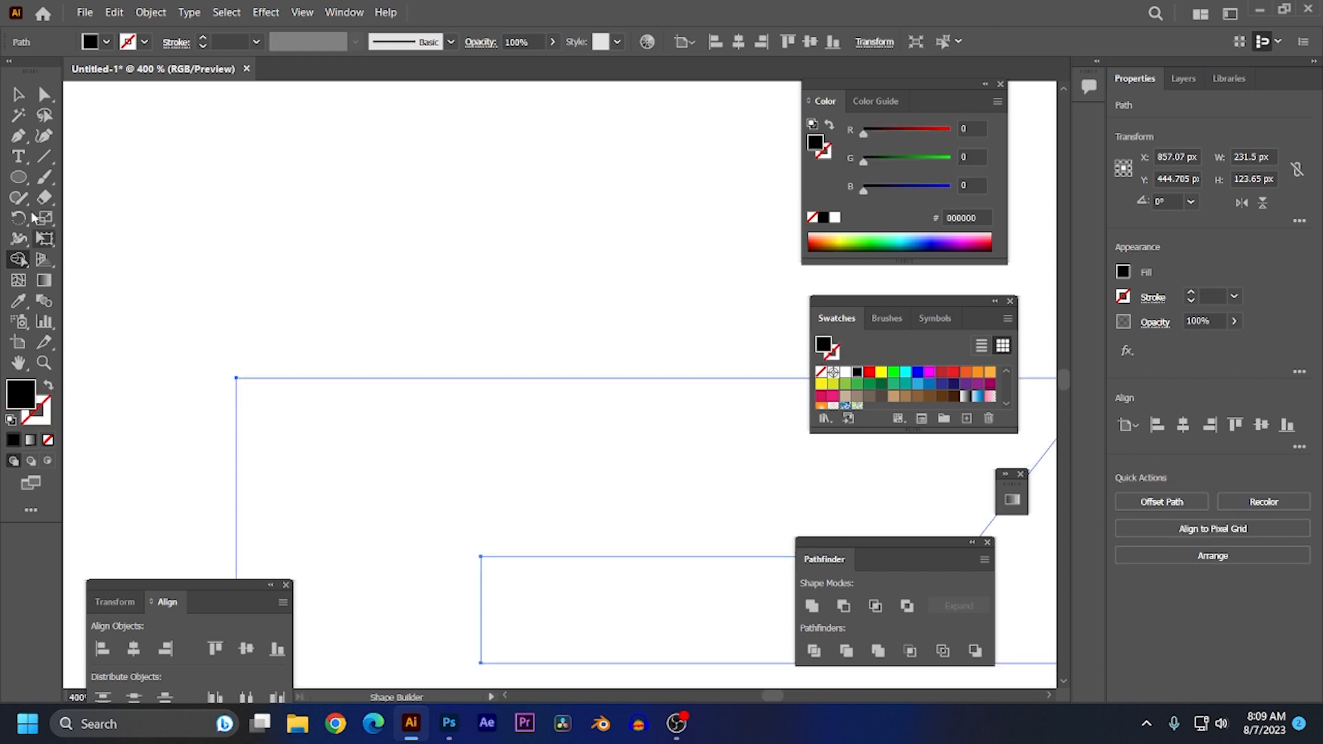
{"action": "left_click", "coordinate": [18, 95]}
{"action": "key", "text": "ctrl+minus"}
{"action": "key", "text": "ctrl+minus"}
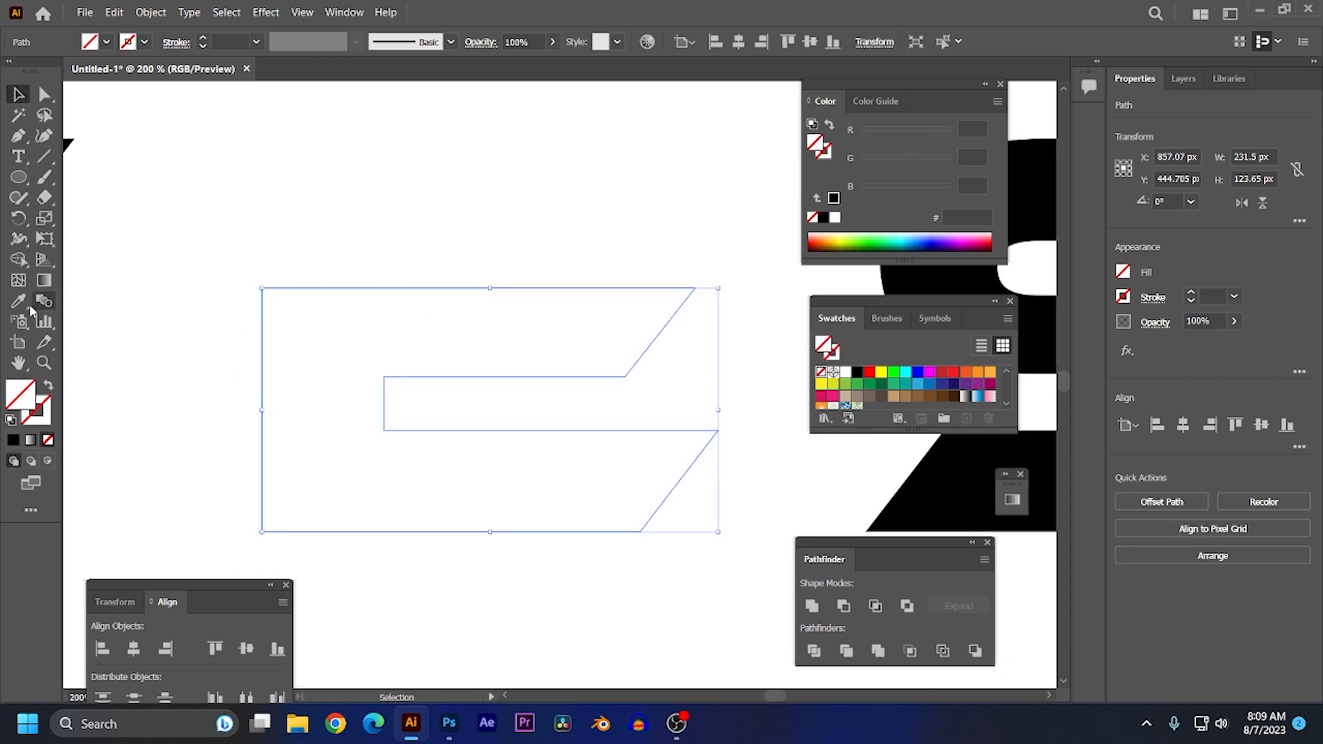
{"action": "left_click", "coordinate": [13, 440]}
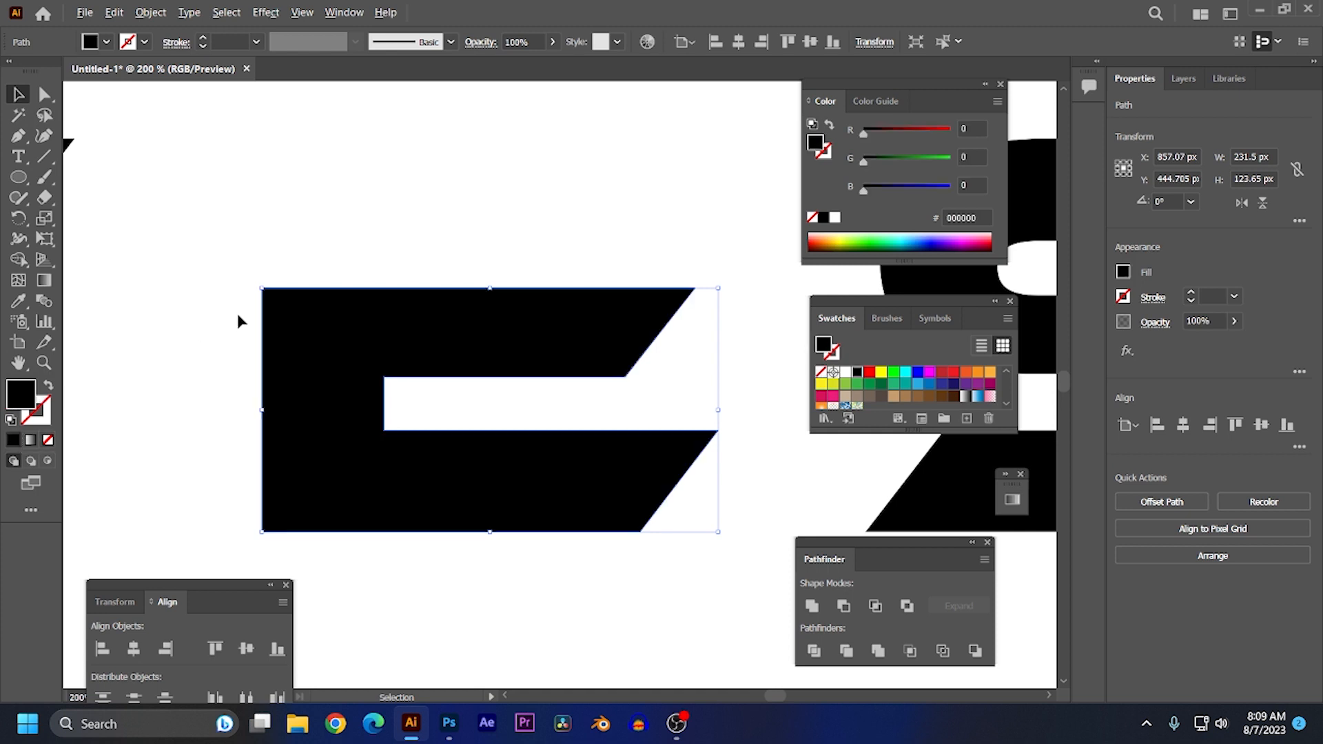
{"action": "scroll", "coordinate": [237, 313], "scroll_direction": "down", "scroll_amount": 1}
{"action": "left_click", "coordinate": [267, 218]}
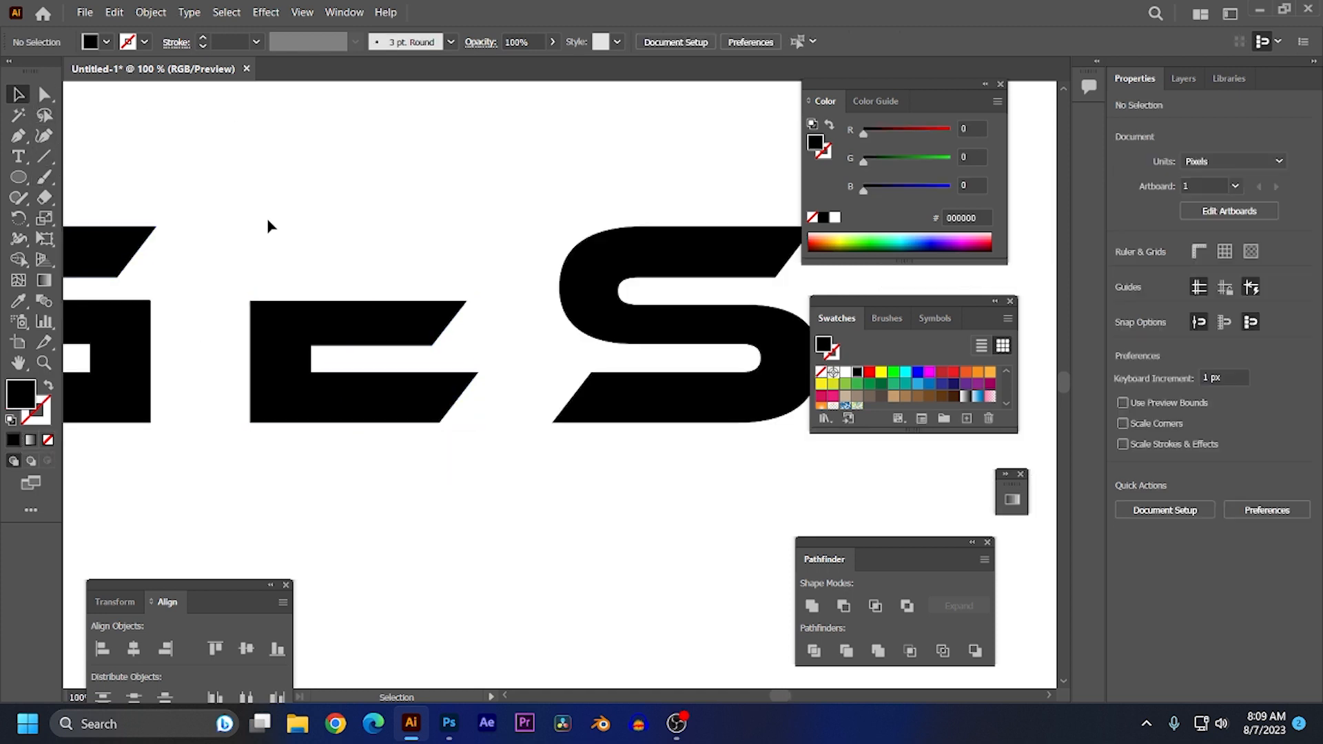
- Stretch the slanted end of the G's upper arm horizontally about 295 px to the right so it spans over the E
{"action": "scroll", "coordinate": [397, 289], "scroll_direction": "down", "scroll_amount": 1}
{"action": "scroll", "coordinate": [110, 292], "scroll_direction": "up", "scroll_amount": 3}
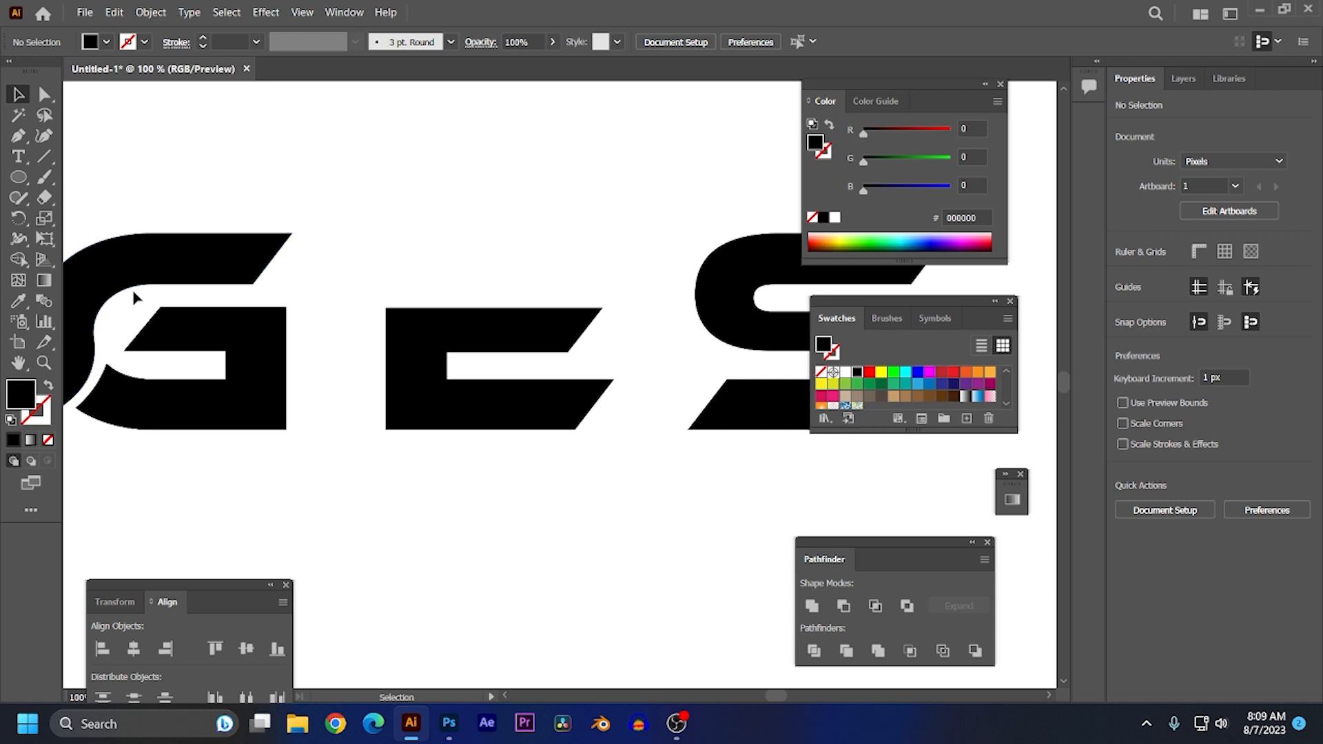
{"action": "left_click_drag", "start_coordinate": [436, 224], "coordinate": [310, 380]}
{"action": "key", "text": "a"}
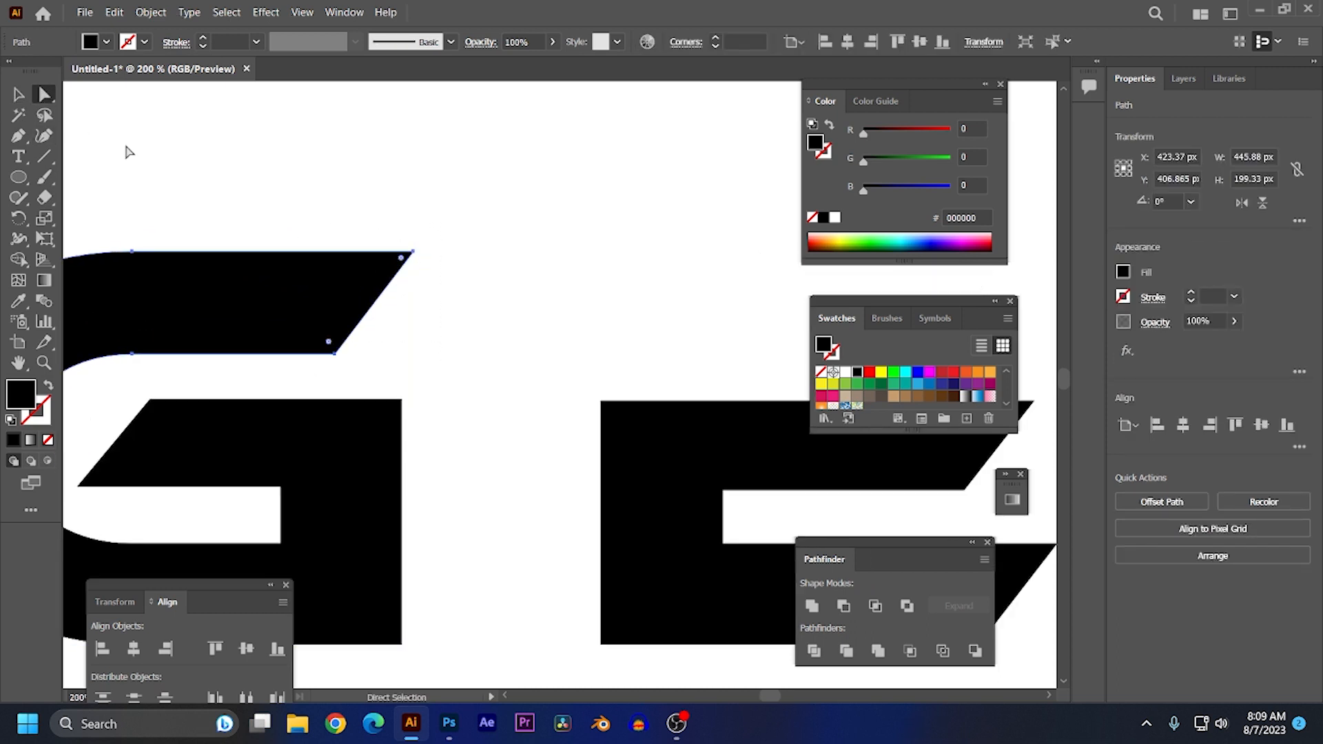
{"action": "left_click", "coordinate": [414, 252]}
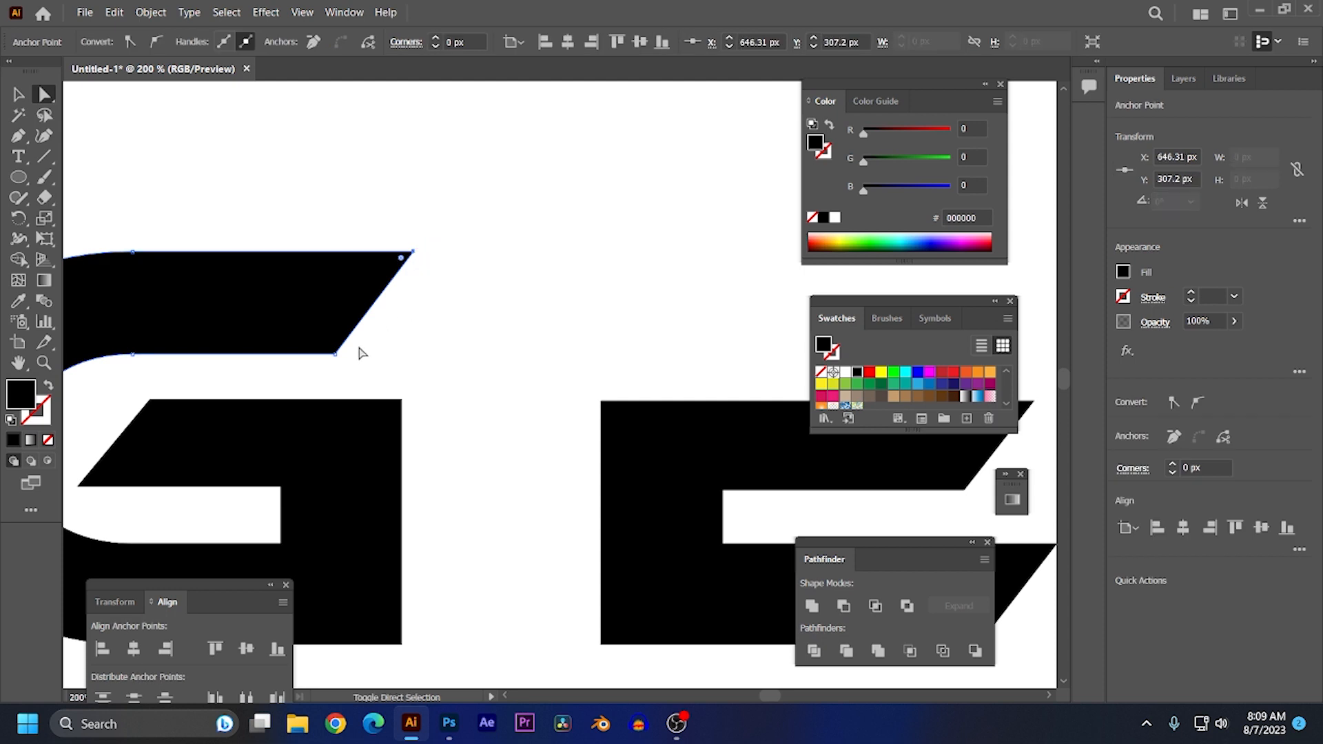
{"action": "left_click", "coordinate": [336, 354], "text": "shift"}
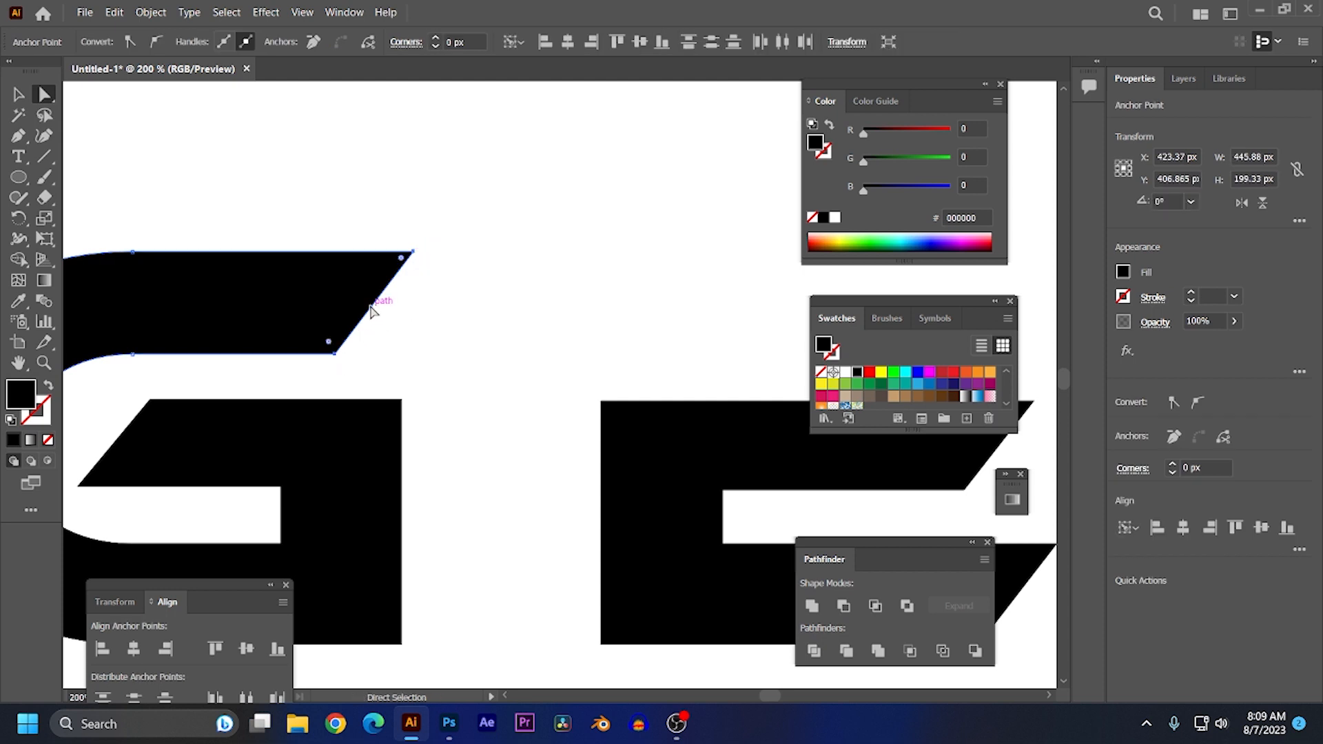
{"action": "scroll", "coordinate": [399, 330], "scroll_direction": "down", "scroll_amount": 2}
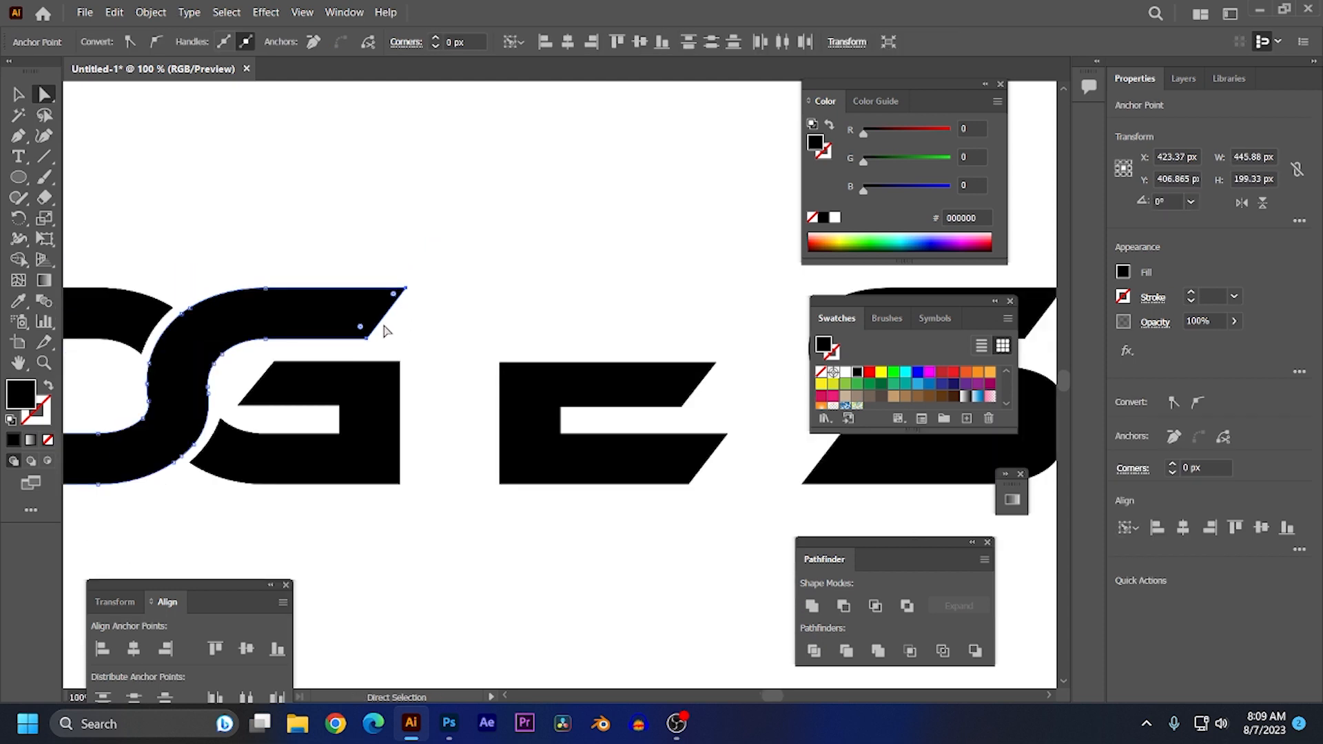
{"action": "left_click_drag", "start_coordinate": [386, 322], "coordinate": [675, 320]}
{"action": "left_click", "coordinate": [549, 519]}
- Move the cut-down E left under the extended arm, close to the G, to about X 789 px
{"action": "mouse_move", "coordinate": [486, 406]}
{"action": "left_mouse_down"}
{"action": "mouse_move", "coordinate": [541, 471]}
{"action": "mouse_move", "coordinate": [541, 432]}
{"action": "mouse_move", "coordinate": [481, 428]}
{"action": "left_mouse_up"}
{"action": "left_click", "coordinate": [663, 392]}
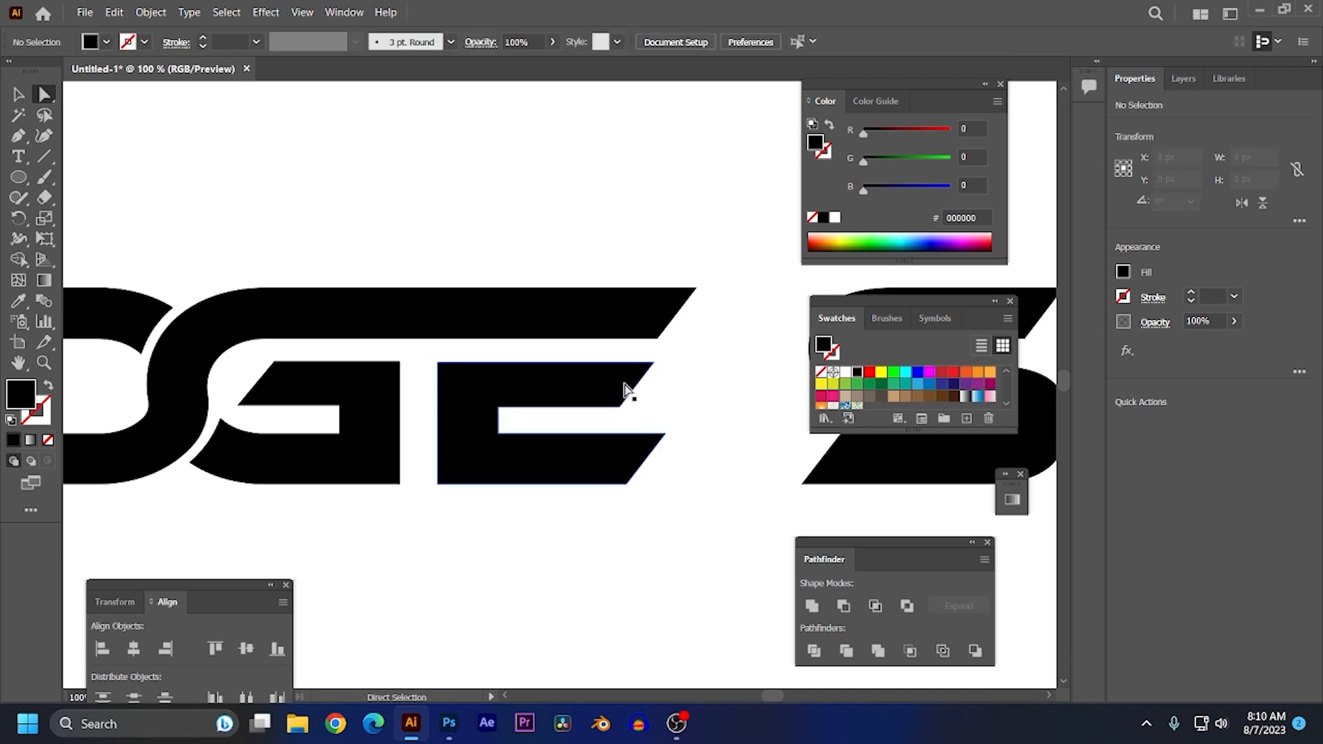
{"action": "left_click", "coordinate": [564, 394]}
{"action": "key", "text": "Left"}
{"action": "key", "text": "Left"}
{"action": "key", "text": "Left"}
{"action": "key", "text": "Left"}
{"action": "key", "text": "Left"}
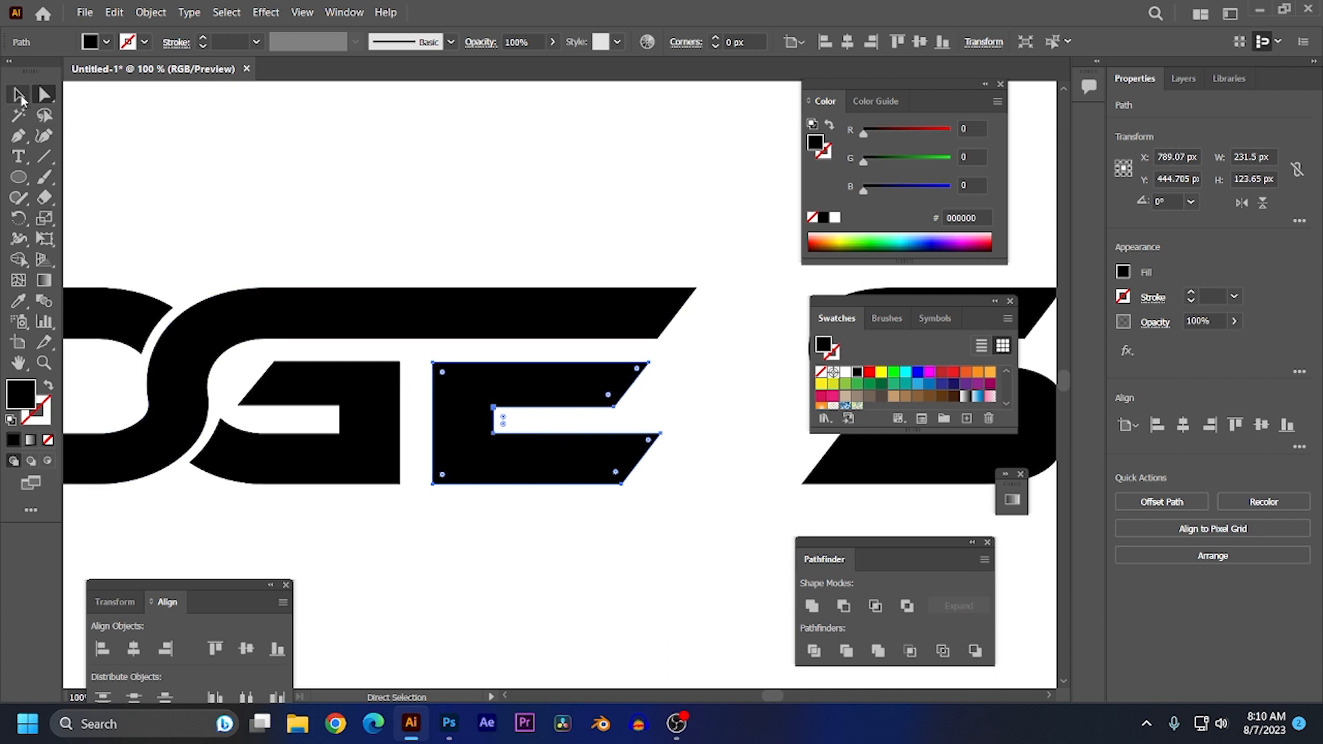
{"action": "left_click", "coordinate": [20, 99]}
{"action": "left_click", "coordinate": [272, 141]}
- Move the S horizontally to the left so it sits close beside the E and the end of the extended arm
{"action": "scroll", "coordinate": [341, 386], "scroll_direction": "down", "scroll_amount": 1}
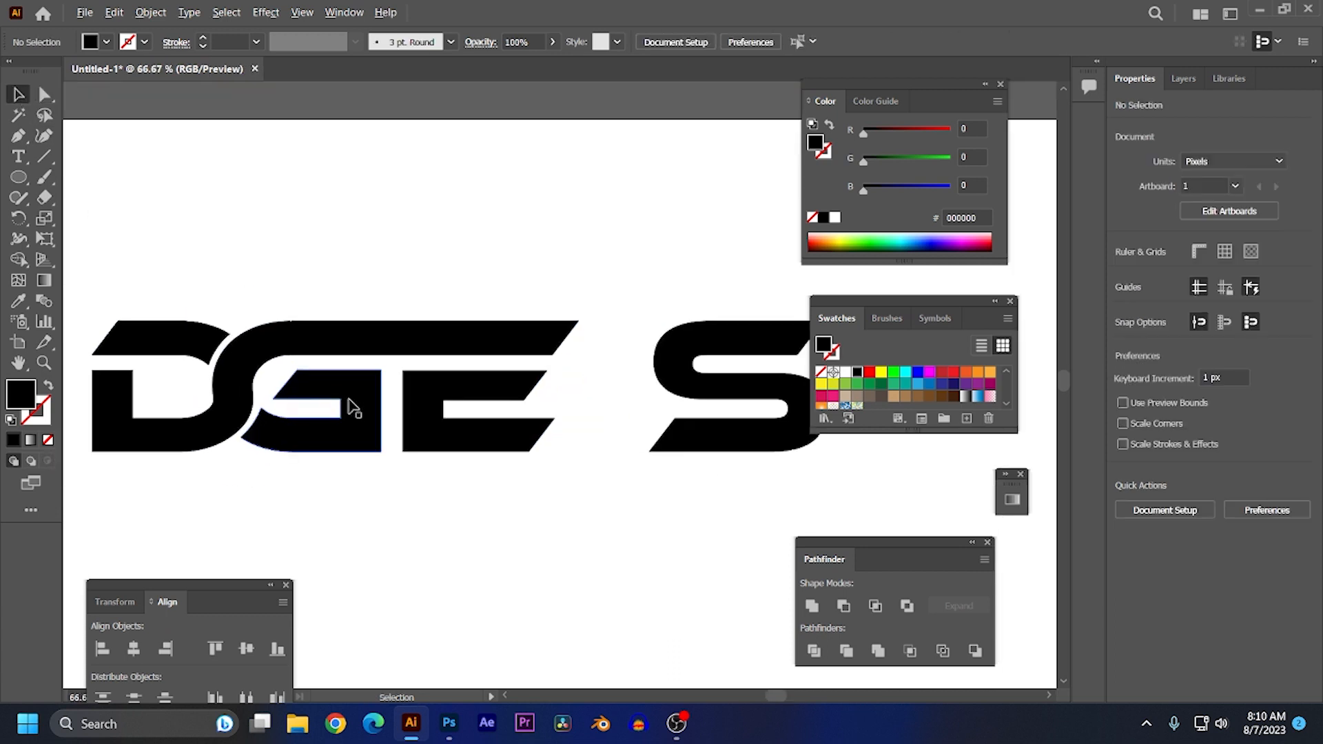
{"action": "scroll", "coordinate": [473, 360], "scroll_direction": "up", "scroll_amount": 1}
{"action": "scroll", "coordinate": [520, 375], "scroll_direction": "up", "scroll_amount": 2}
{"action": "scroll", "coordinate": [481, 393], "scroll_direction": "down", "scroll_amount": 3}
{"action": "scroll", "coordinate": [464, 443], "scroll_direction": "up", "scroll_amount": 1}
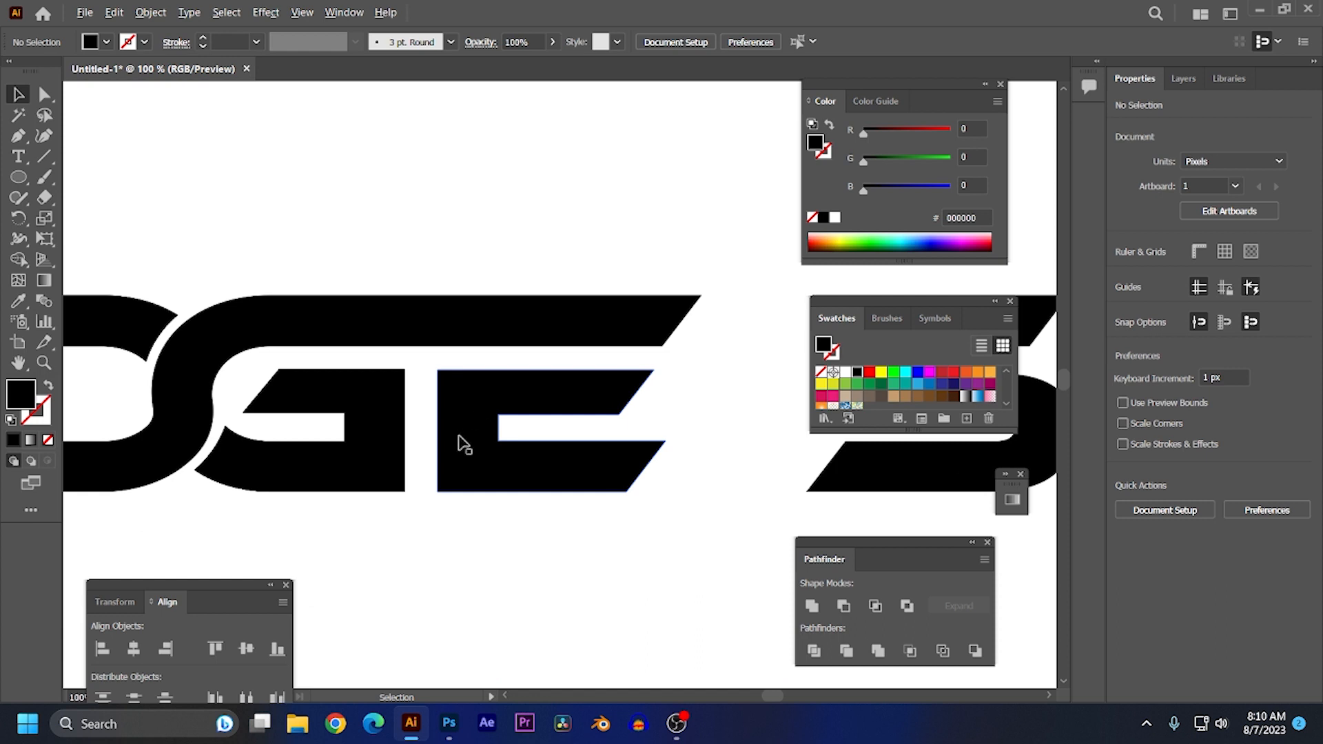
{"action": "scroll", "coordinate": [463, 445], "scroll_direction": "down", "scroll_amount": 1}
{"action": "left_click", "coordinate": [755, 416]}
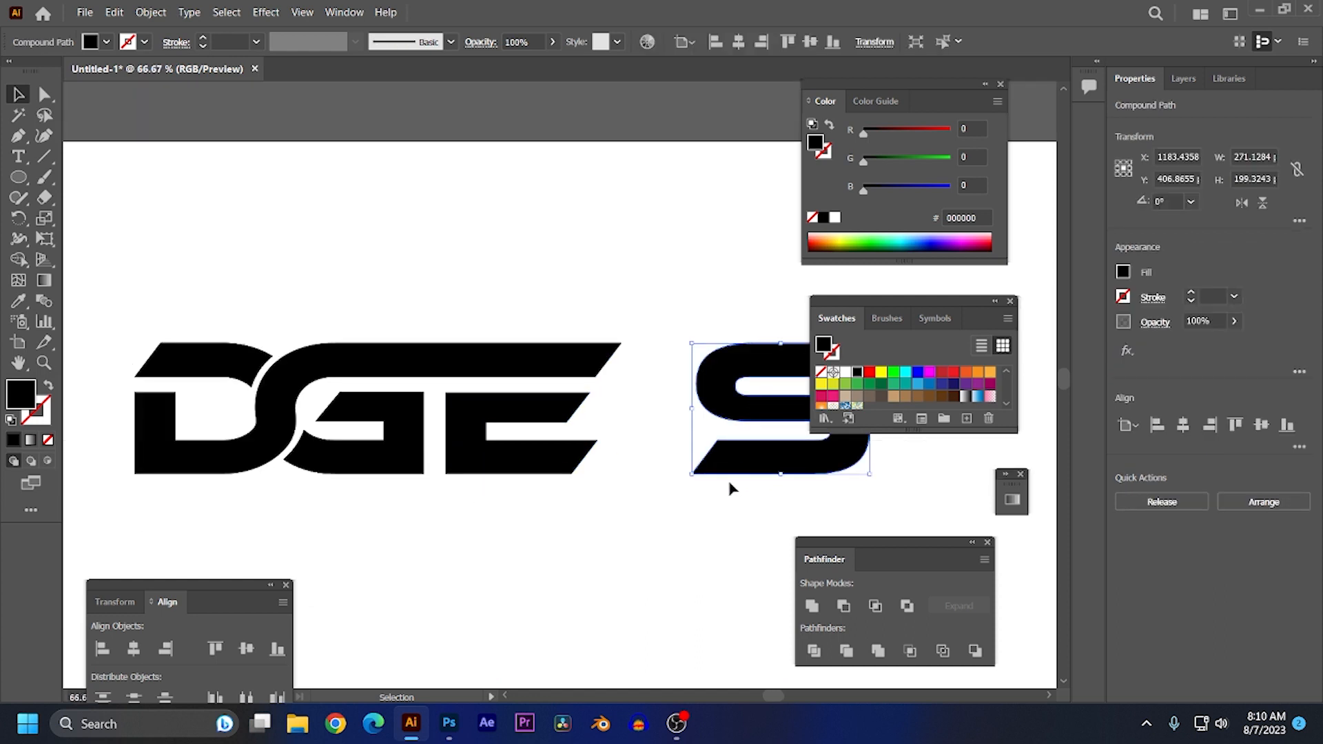
{"action": "left_click_drag", "start_coordinate": [738, 418], "coordinate": [620, 419]}
{"action": "left_click_drag", "start_coordinate": [622, 419], "coordinate": [641, 420]}
- Stretch the slanted end of the G's upper arm about 50 px to the right so it overlaps the S
{"action": "scroll", "coordinate": [635, 445], "scroll_direction": "up", "scroll_amount": 2}
{"action": "scroll", "coordinate": [601, 407], "scroll_direction": "up", "scroll_amount": 1}
{"action": "left_click", "coordinate": [499, 231]}
{"action": "left_click", "coordinate": [45, 96]}
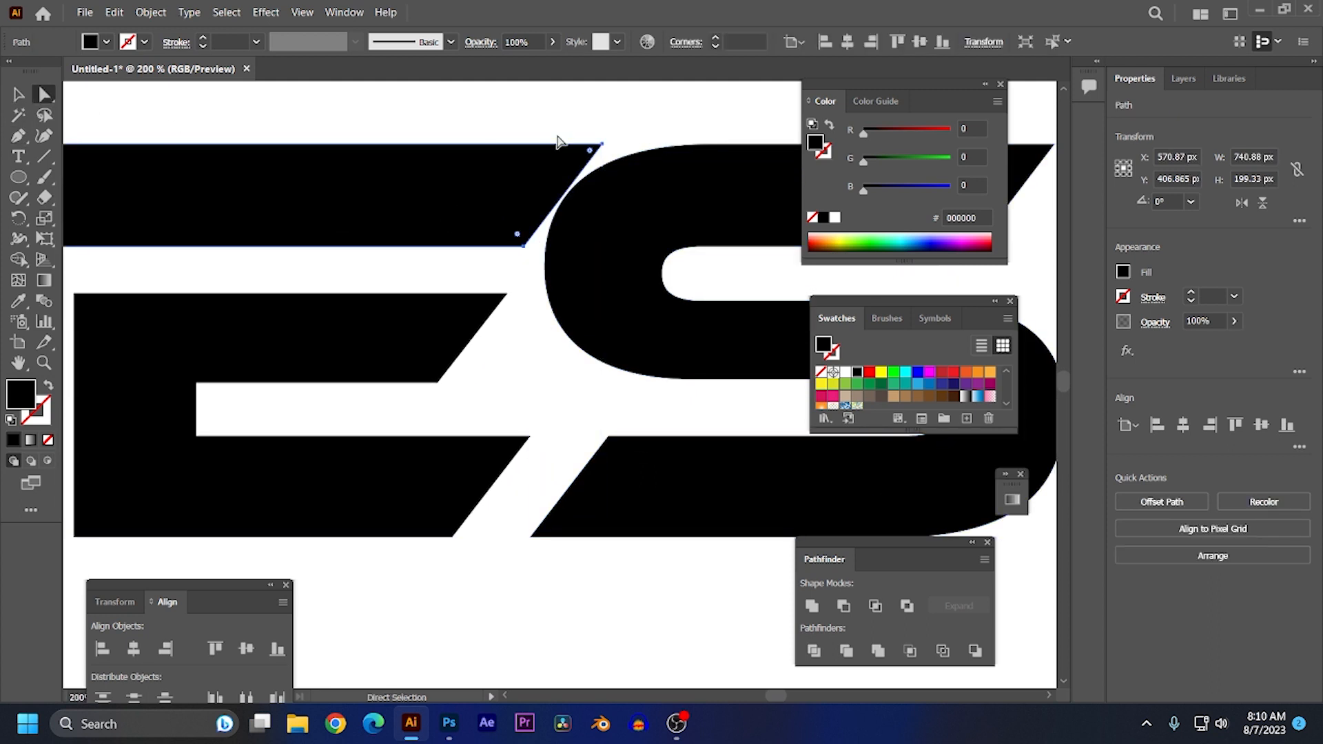
{"action": "left_click", "coordinate": [602, 147]}
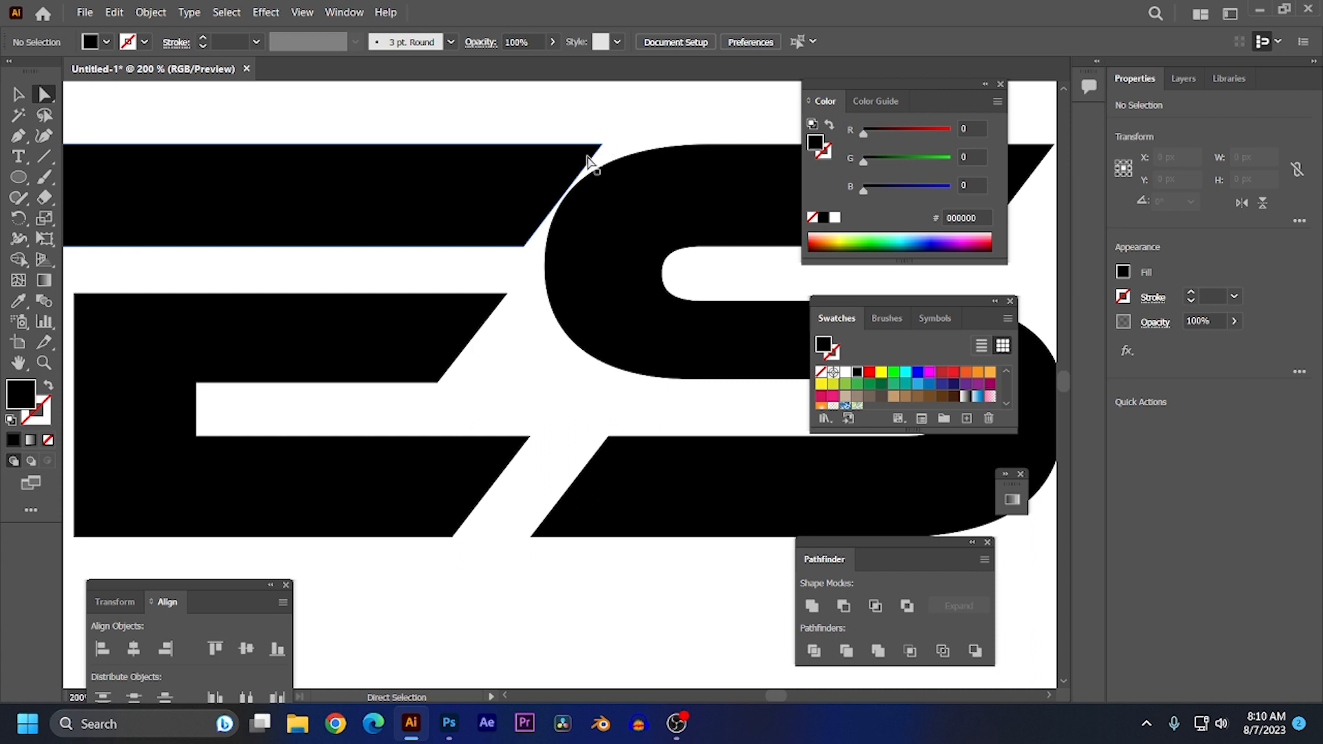
{"action": "left_click", "coordinate": [600, 146]}
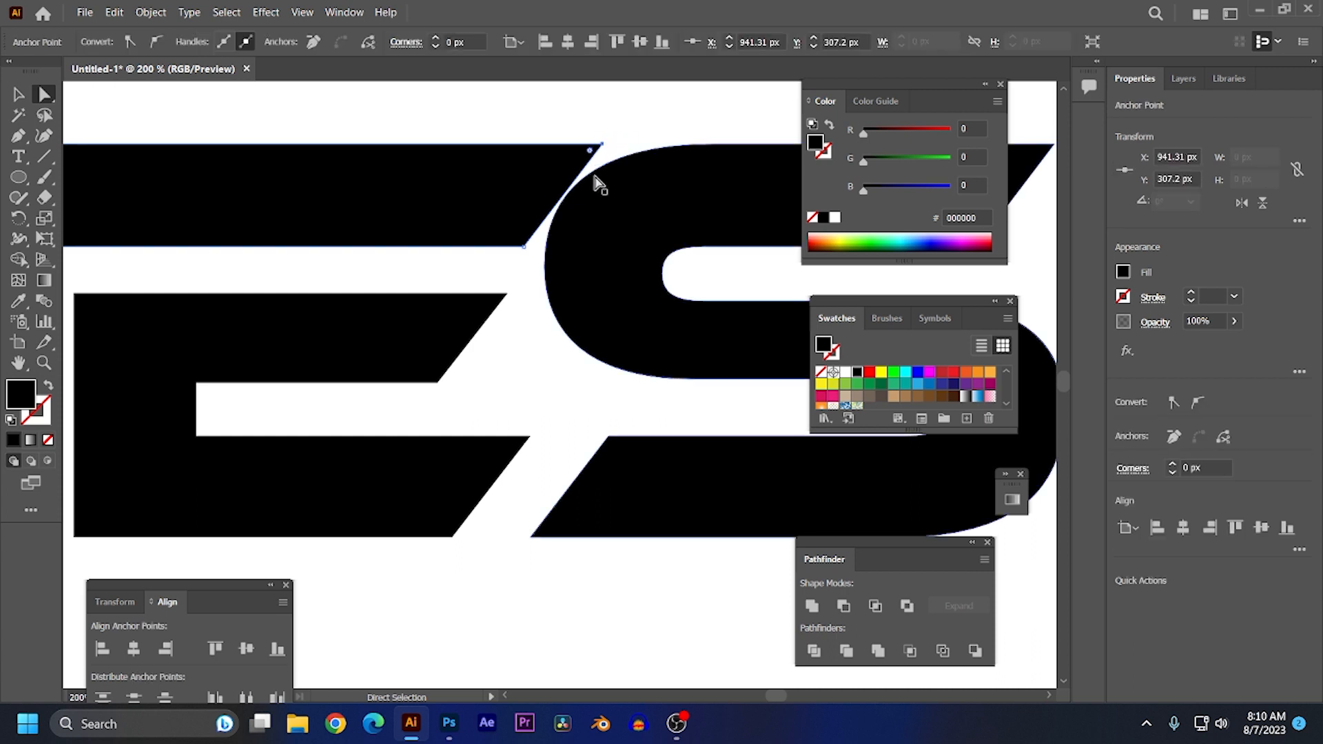
{"action": "left_click", "coordinate": [524, 246]}
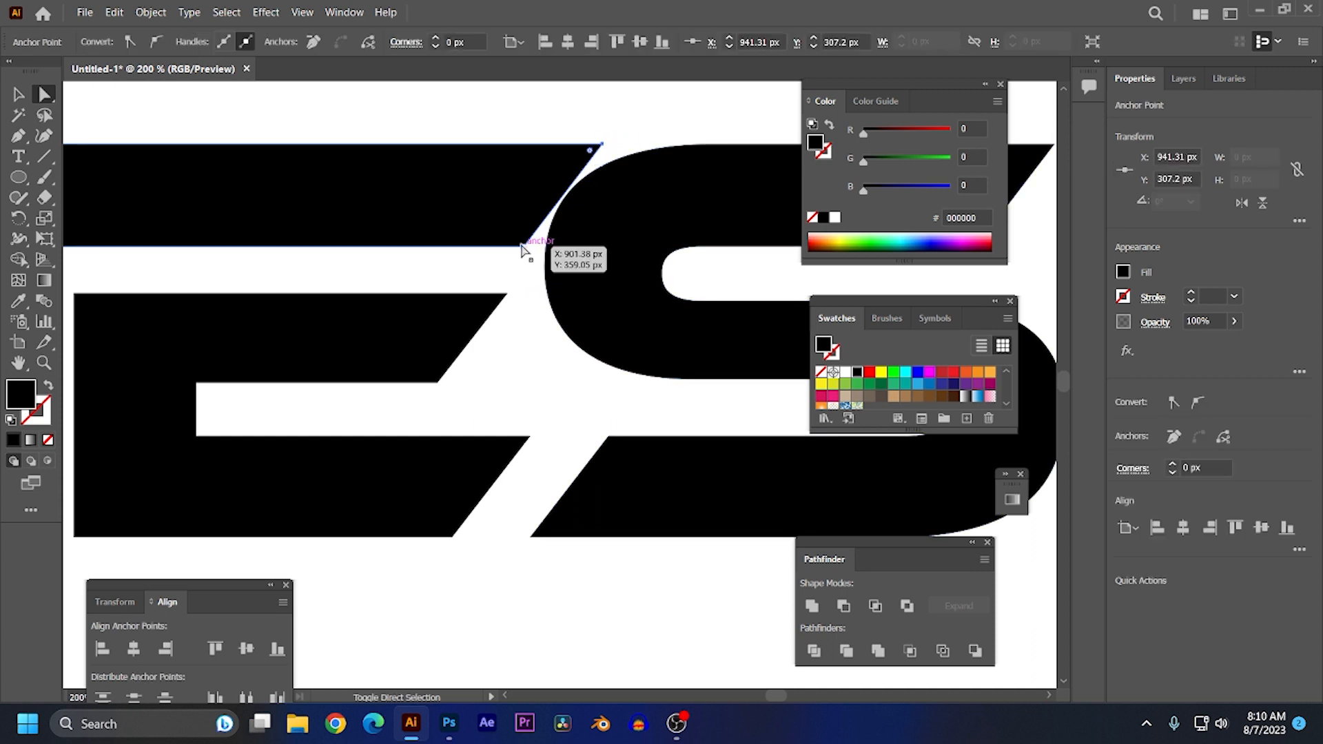
{"action": "left_click", "coordinate": [523, 246], "text": "shift"}
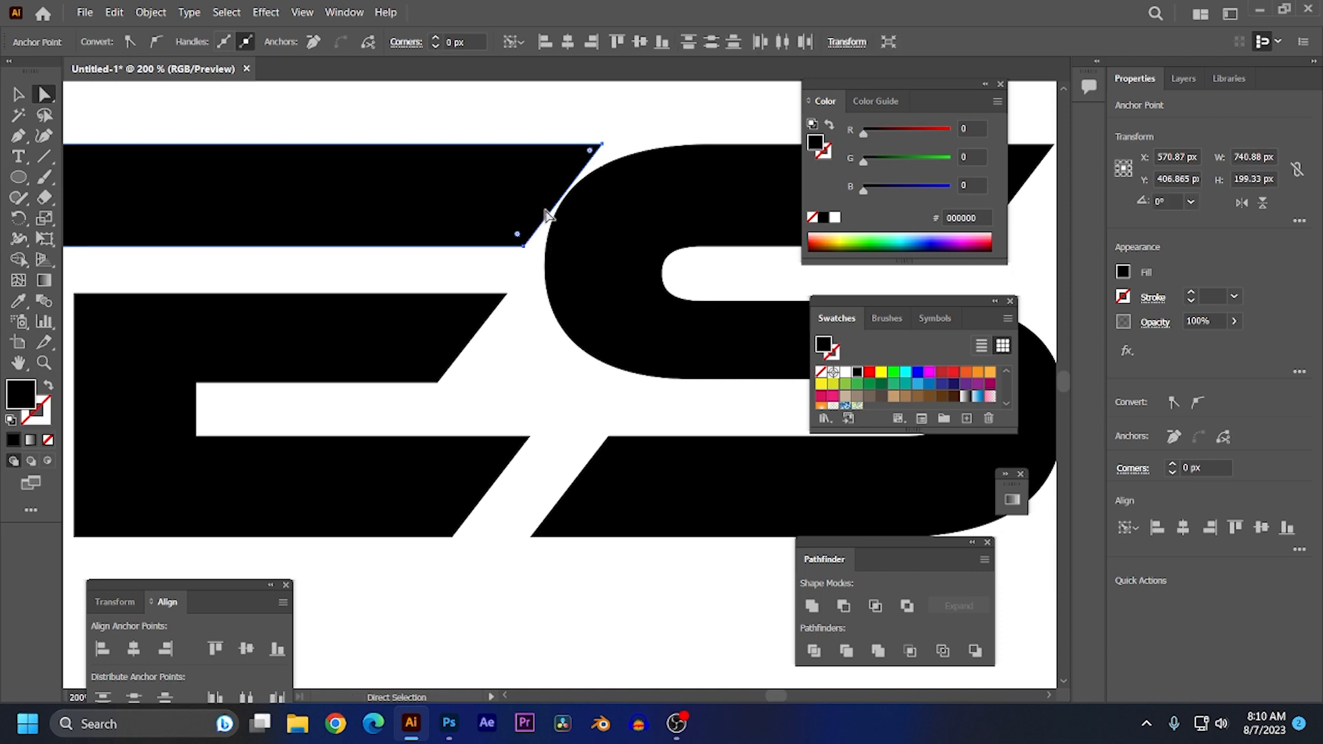
{"action": "left_click_drag", "start_coordinate": [554, 213], "coordinate": [641, 248]}
- Stretch the slanted end of the S's lower tail 49 px to the left so it overlaps the E's bottom bar
{"action": "left_click", "coordinate": [620, 442]}
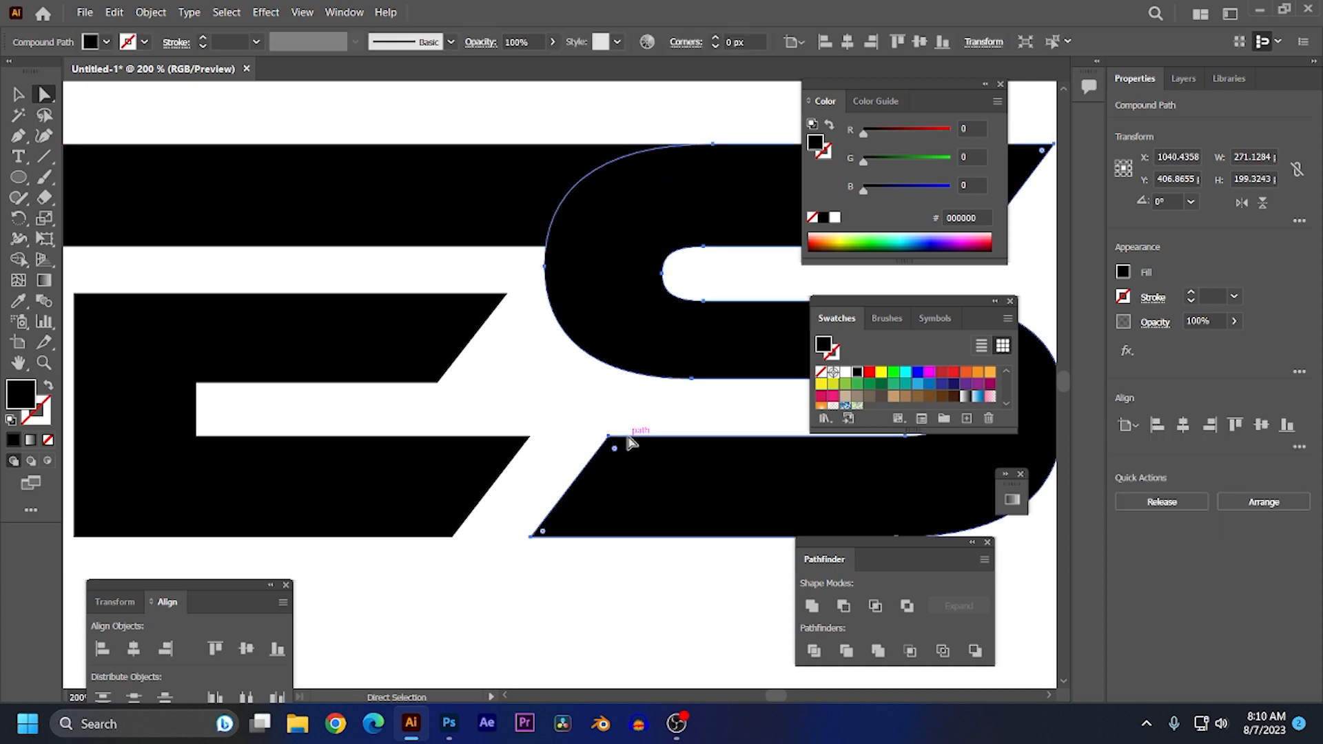
{"action": "left_click", "coordinate": [609, 438]}
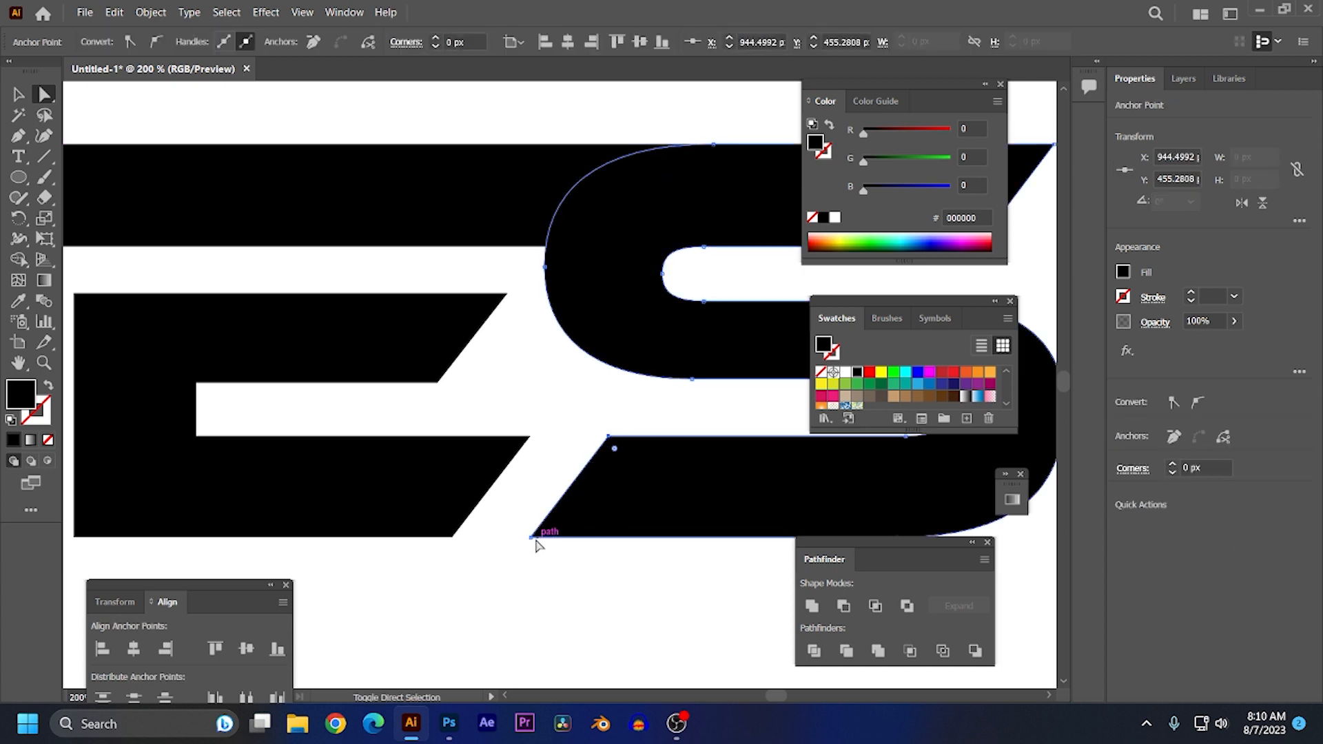
{"action": "left_click", "coordinate": [532, 539], "text": "shift"}
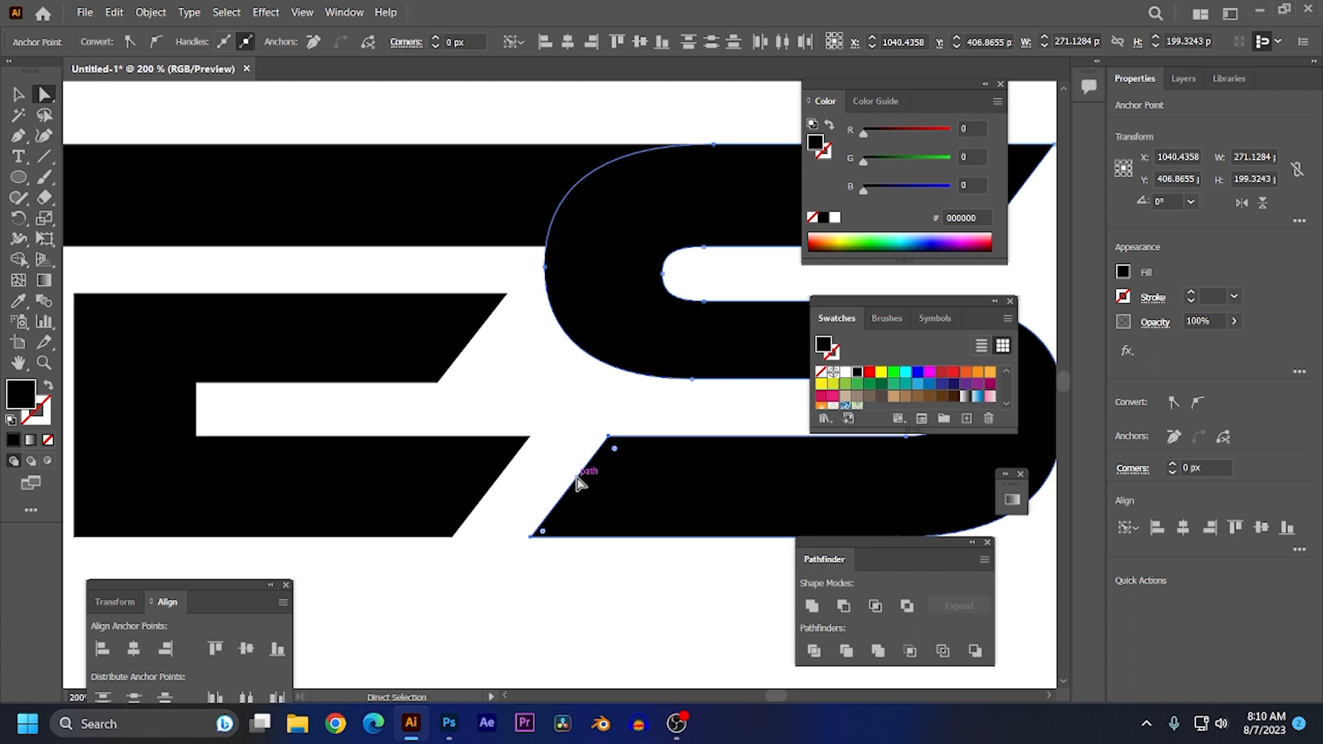
{"action": "left_click_drag", "start_coordinate": [578, 482], "coordinate": [483, 487]}
{"action": "left_click", "coordinate": [19, 95]}
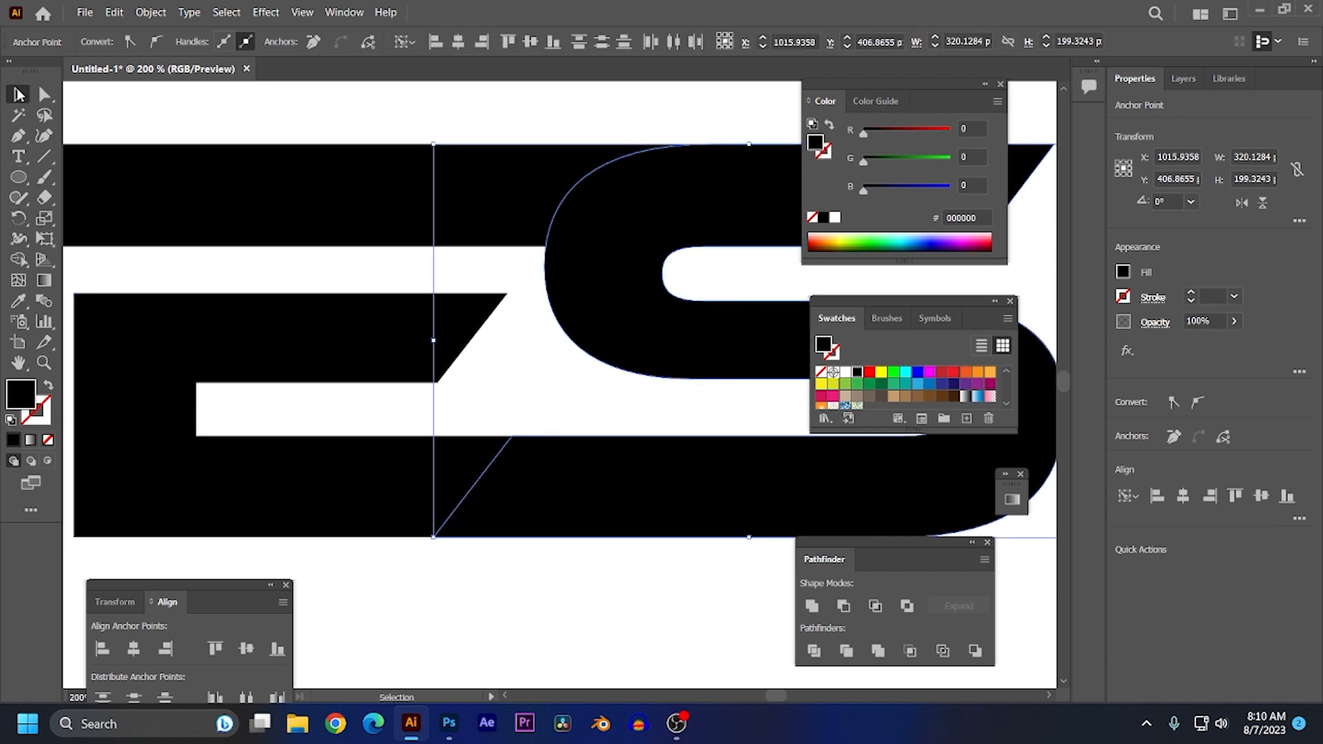
{"action": "key", "text": "ctrl+shift+a"}
- Try to unite the extended G arm, the E and the S into a single shape
{"action": "scroll", "coordinate": [532, 510], "scroll_direction": "down", "scroll_amount": 3}
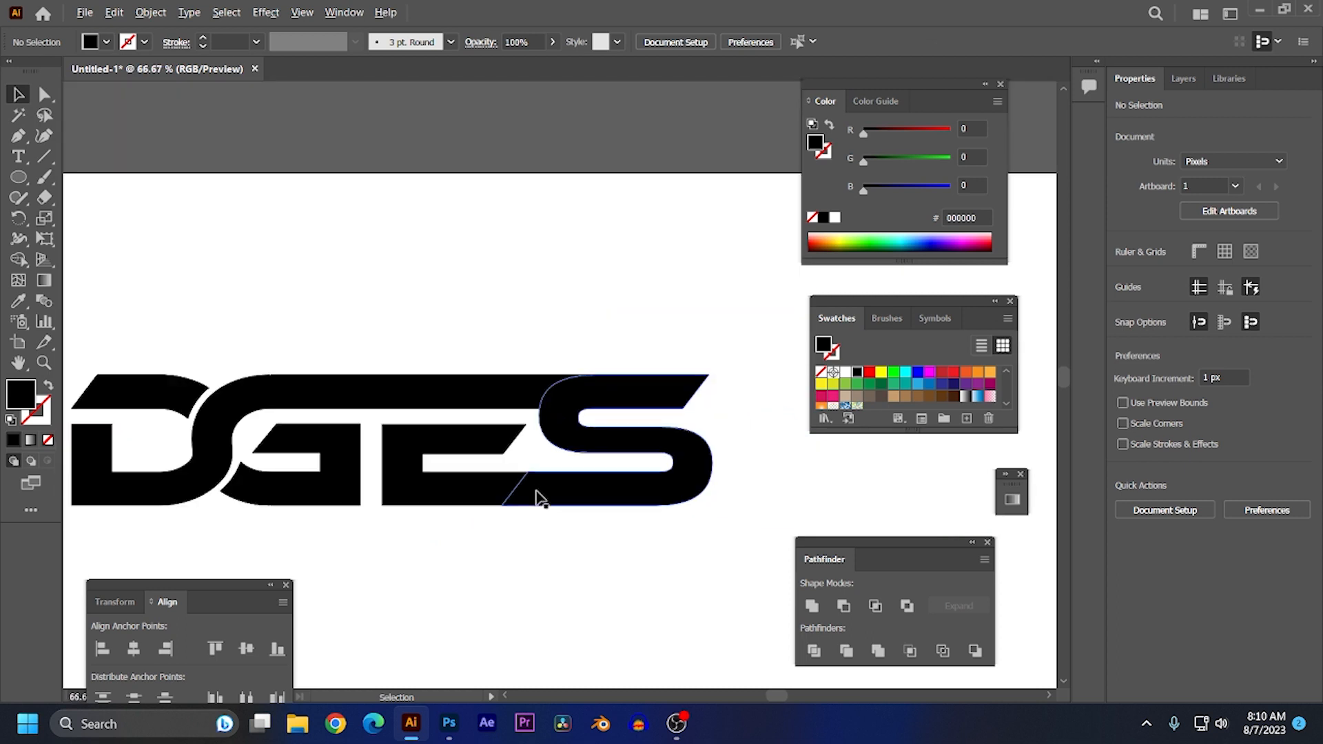
{"action": "left_click_drag", "start_coordinate": [598, 325], "coordinate": [487, 517]}
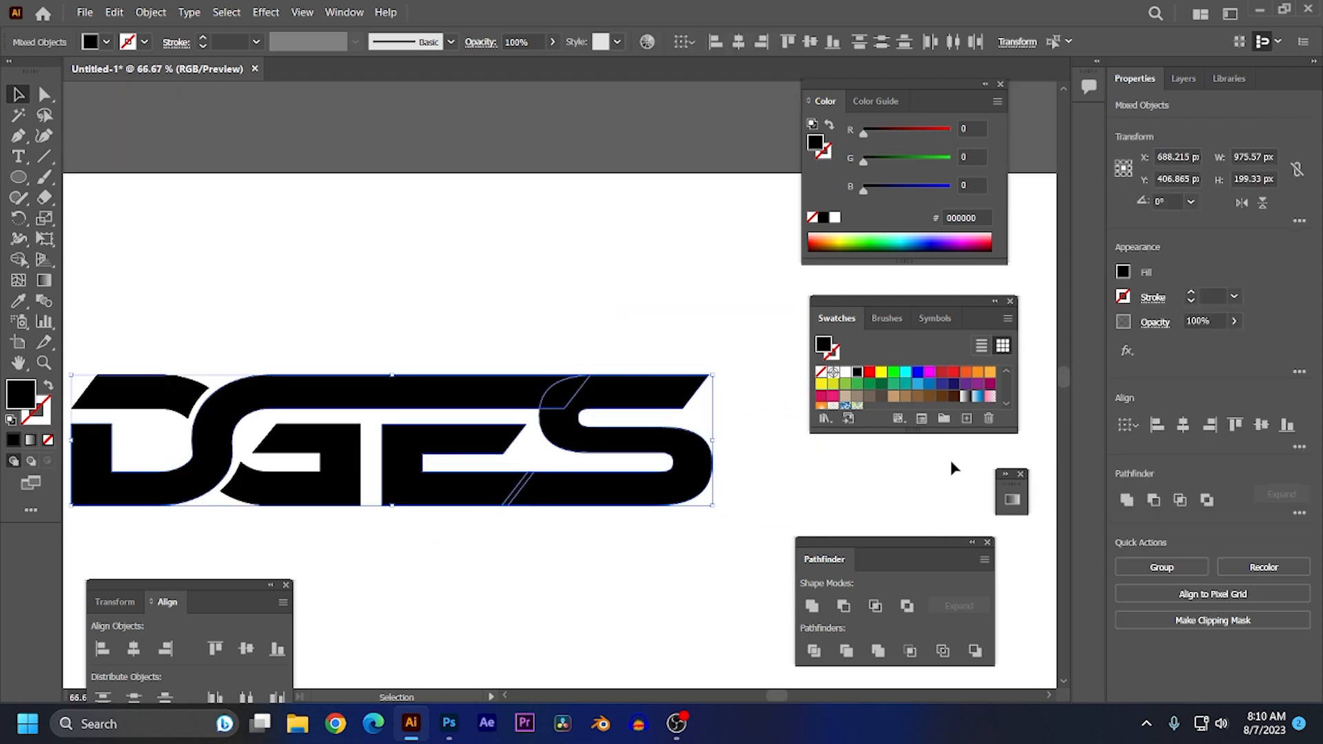
{"action": "left_click", "coordinate": [812, 606]}
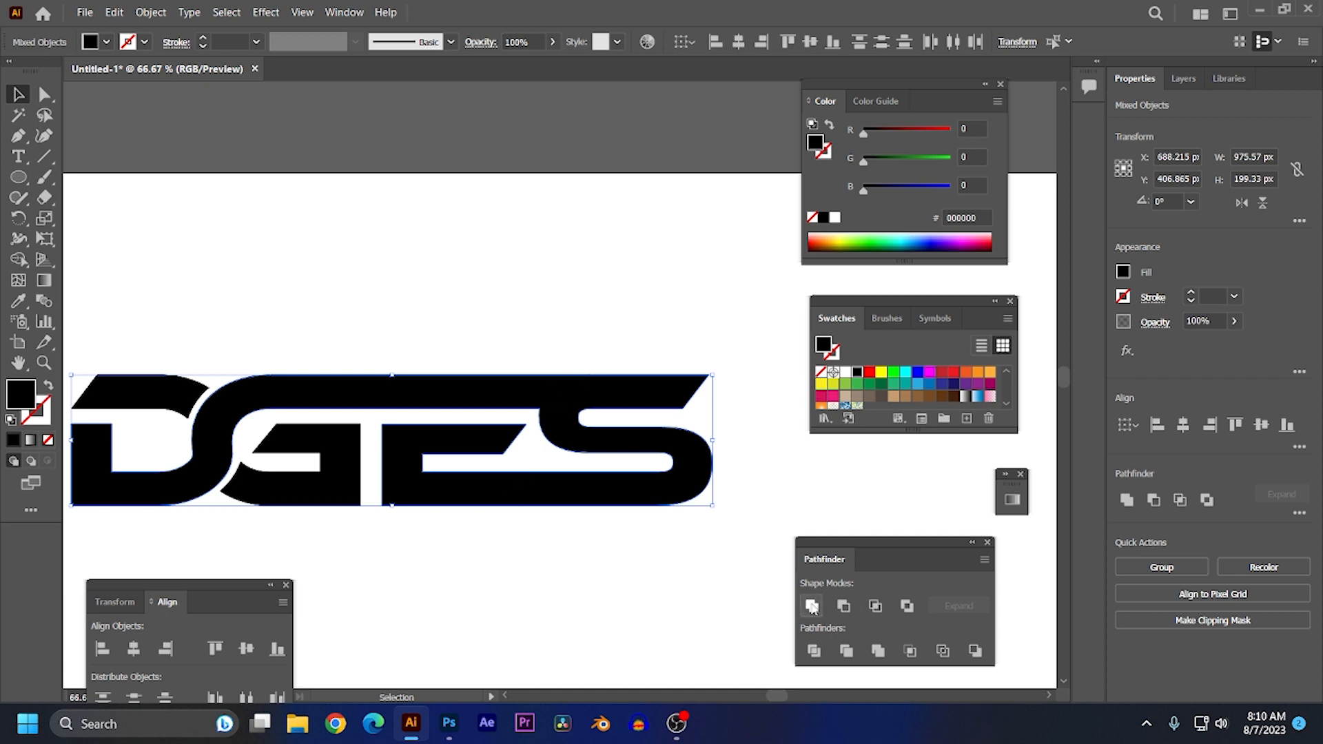
{"action": "left_click", "coordinate": [615, 577]}
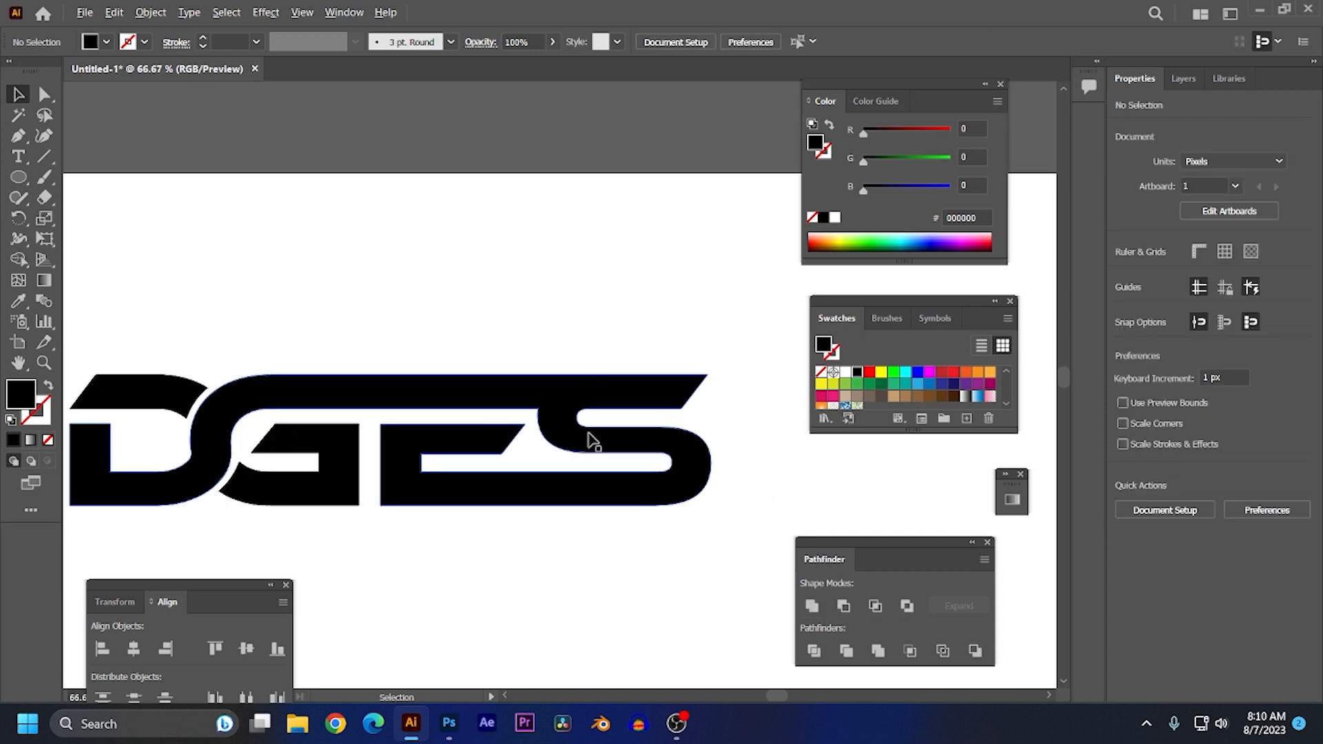
{"action": "key", "text": "ctrl+z"}
{"action": "key", "text": "ctrl+z"}
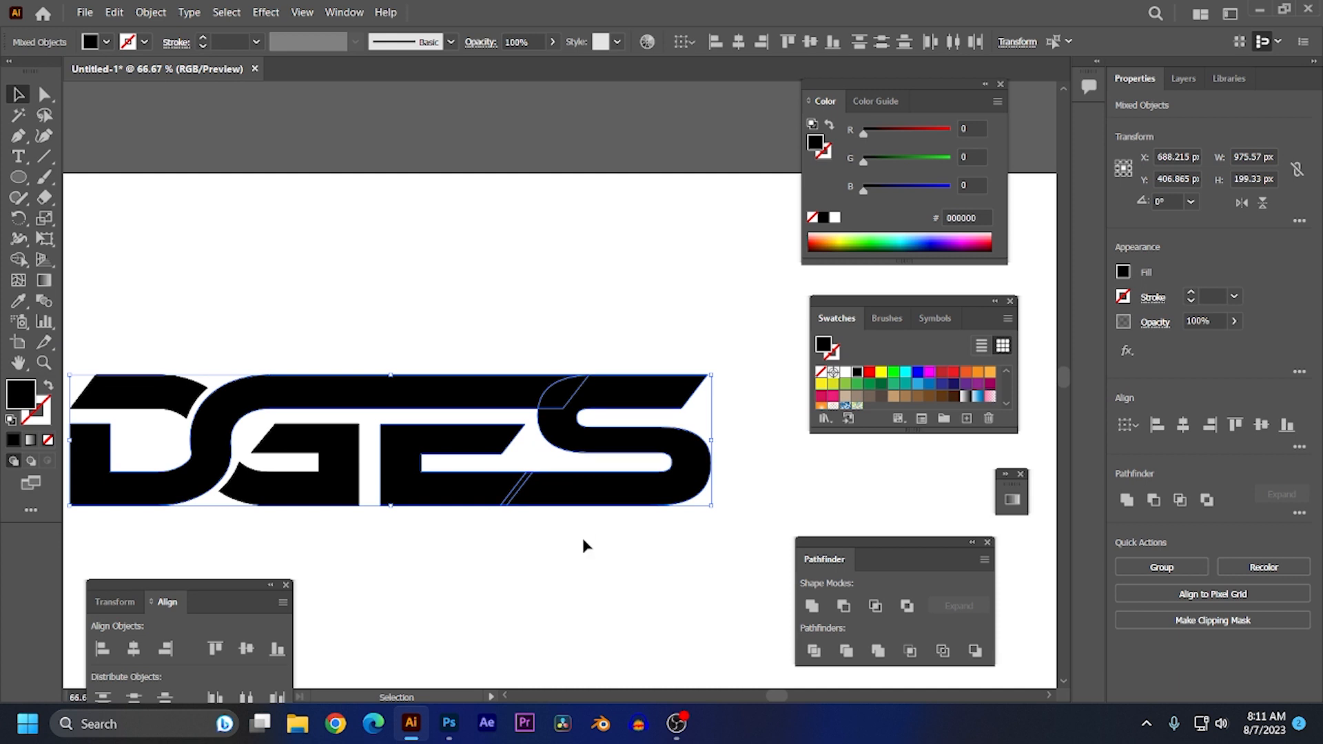
{"action": "left_click", "coordinate": [583, 539]}
- Create an offset path of 10 px with miter joins around the S
{"action": "left_click", "coordinate": [621, 495]}
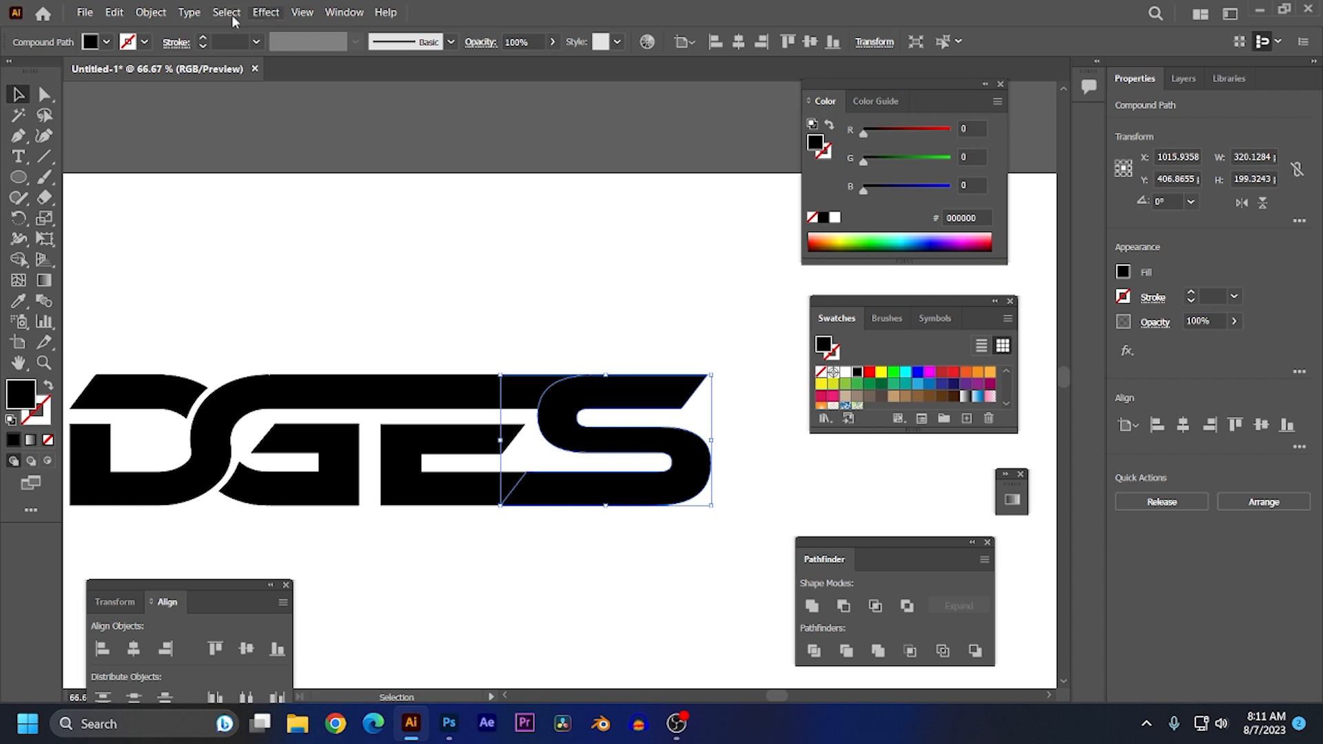
{"action": "left_click", "coordinate": [147, 16]}
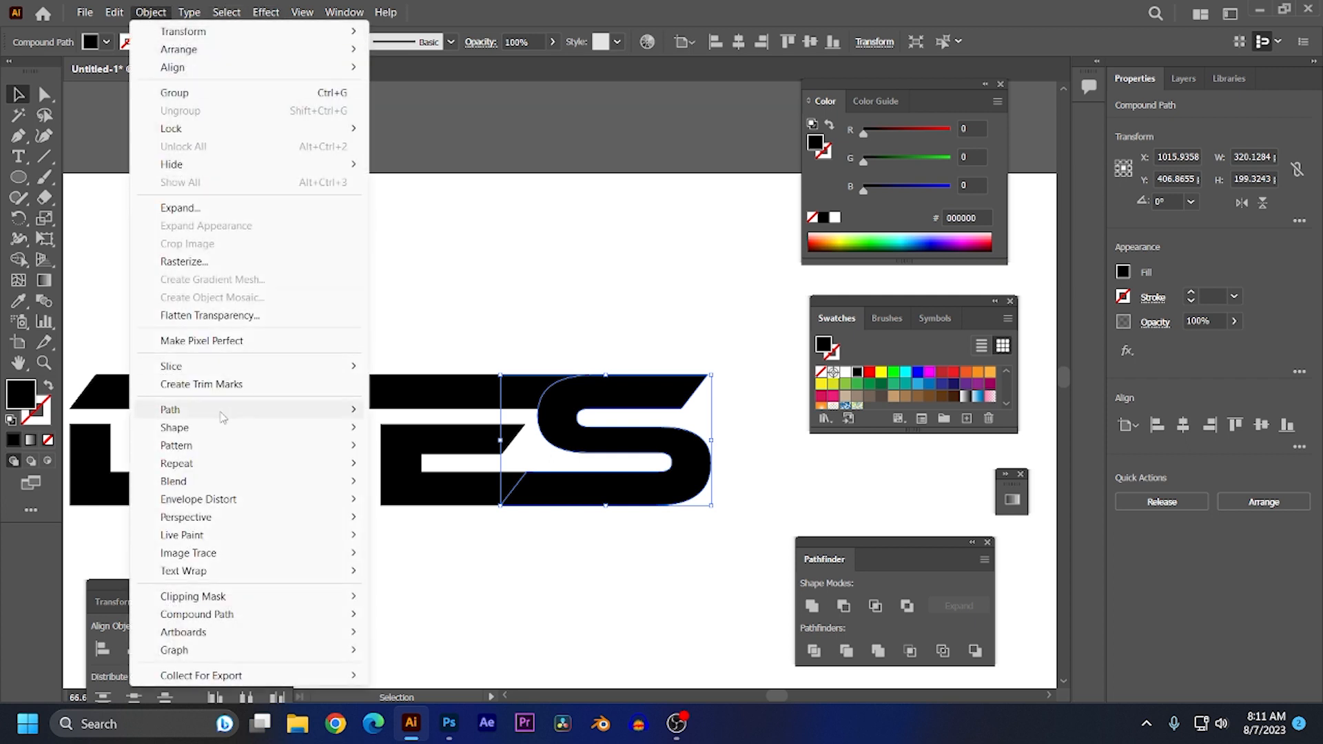
{"action": "mouse_move", "coordinate": [227, 409]}
{"action": "left_click", "coordinate": [422, 471]}
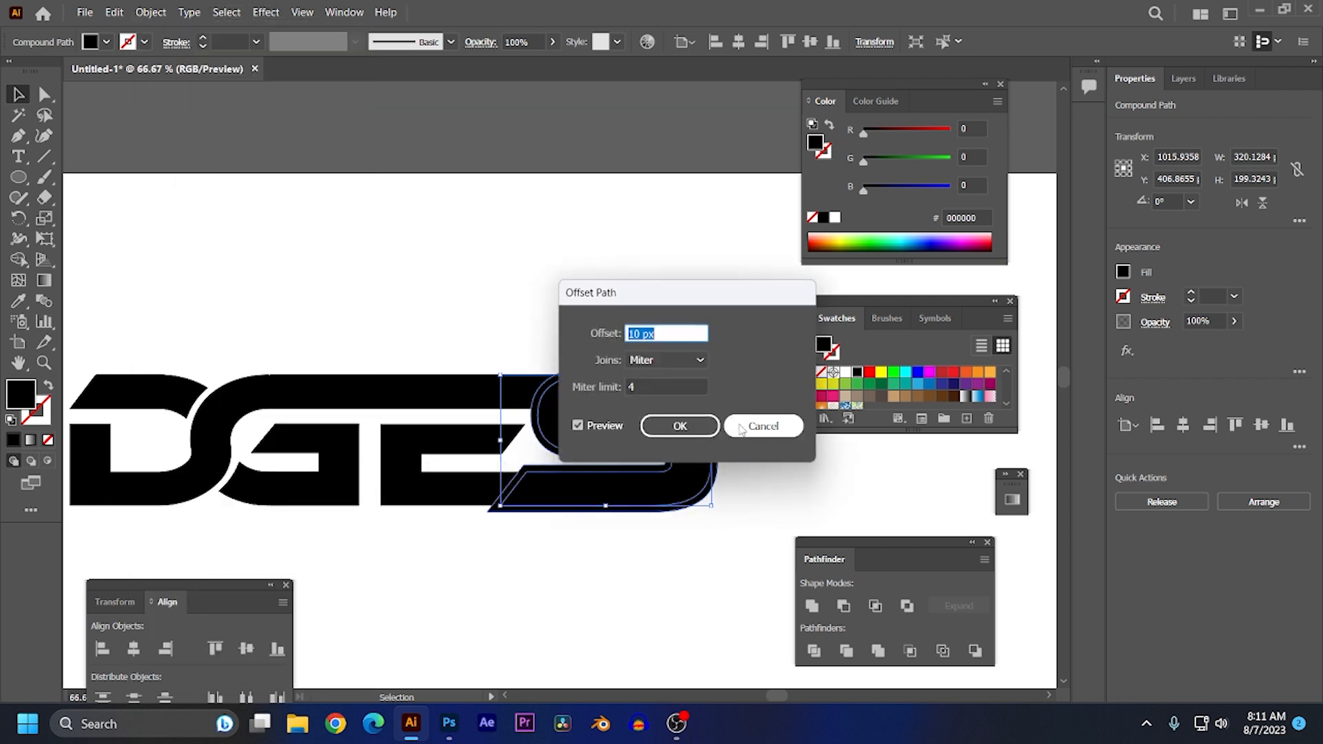
{"action": "left_click", "coordinate": [699, 432]}
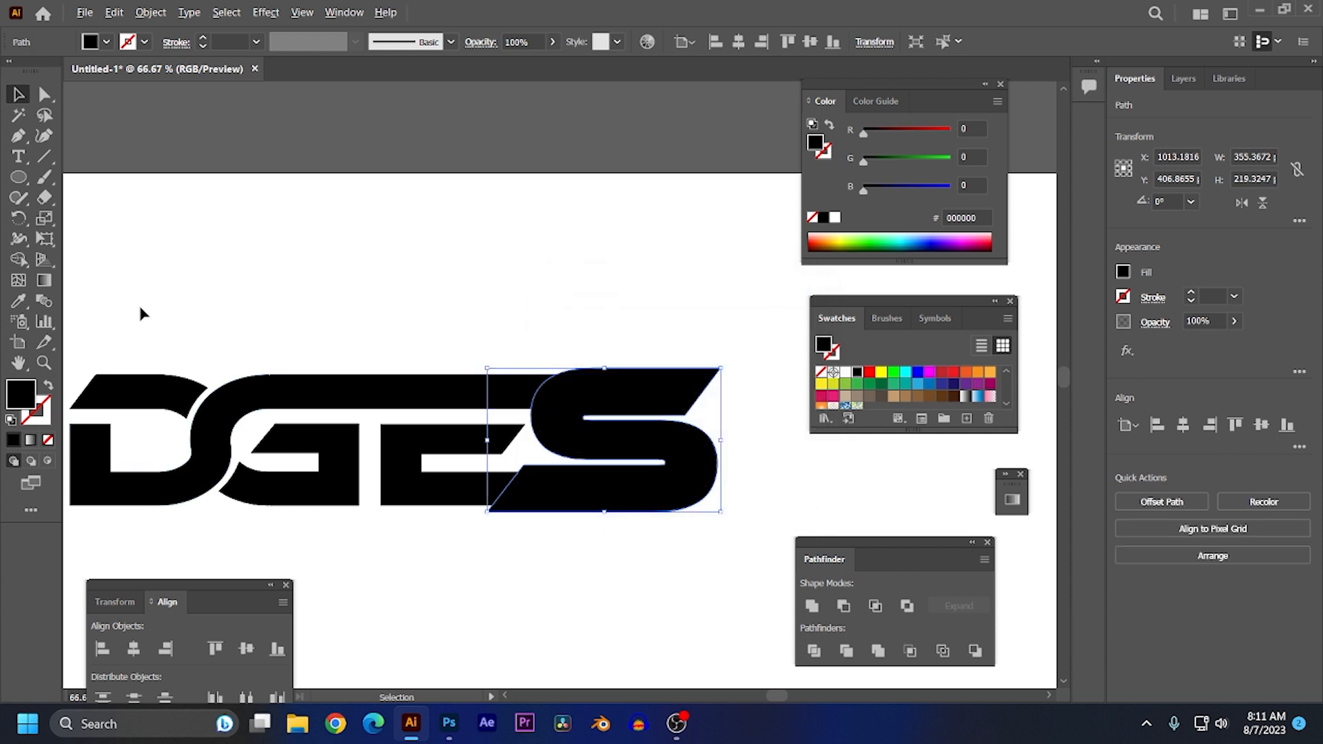
- Delete the offset outline around the S with the Shape Builder tool, cutting a curved gap between the G's arm and the S
{"action": "left_click_drag", "start_coordinate": [522, 336], "coordinate": [628, 513]}
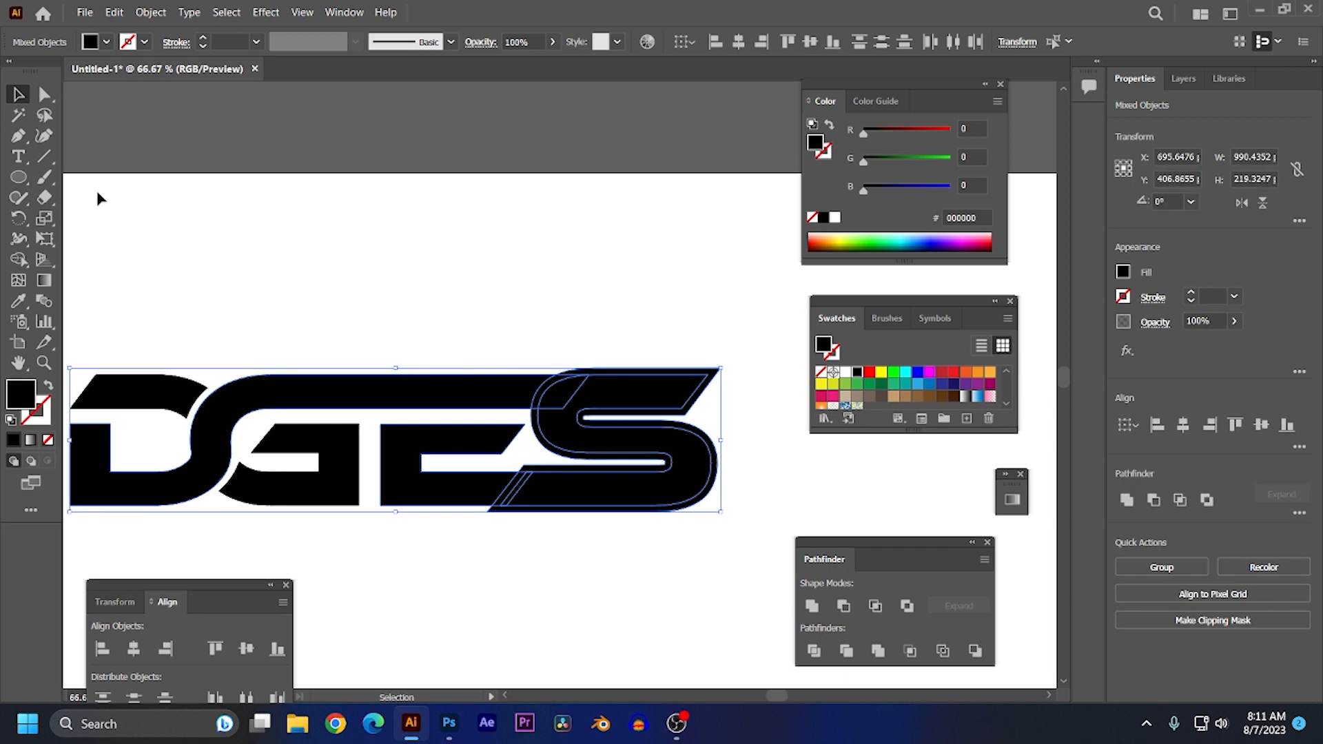
{"action": "left_click", "coordinate": [19, 259]}
{"action": "scroll", "coordinate": [660, 370], "scroll_direction": "up", "scroll_amount": 2}
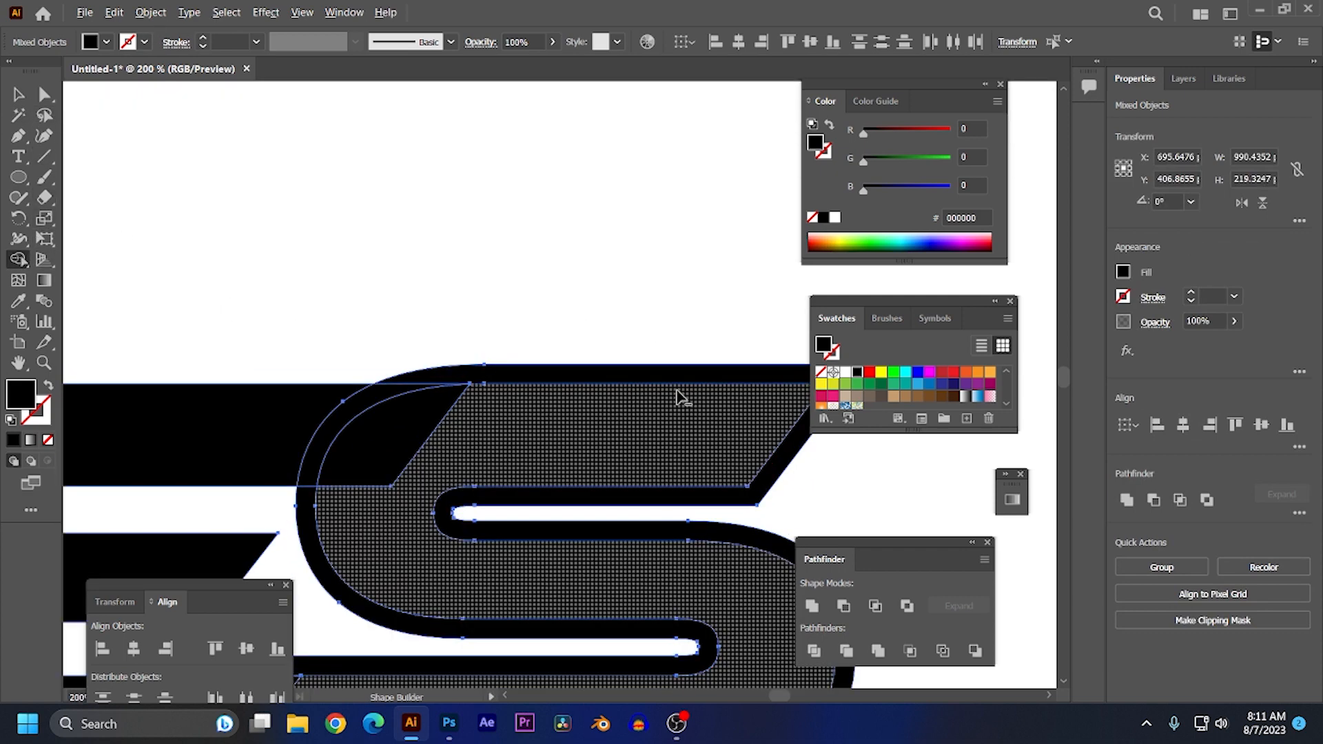
{"action": "scroll", "coordinate": [629, 324], "scroll_direction": "up", "scroll_amount": 1}
{"action": "left_click_drag", "start_coordinate": [782, 466], "coordinate": [773, 436]}
{"action": "mouse_move", "coordinate": [418, 343]}
{"action": "left_mouse_down"}
{"action": "mouse_move", "coordinate": [366, 369]}
{"action": "mouse_move", "coordinate": [316, 449]}
{"action": "left_mouse_up"}
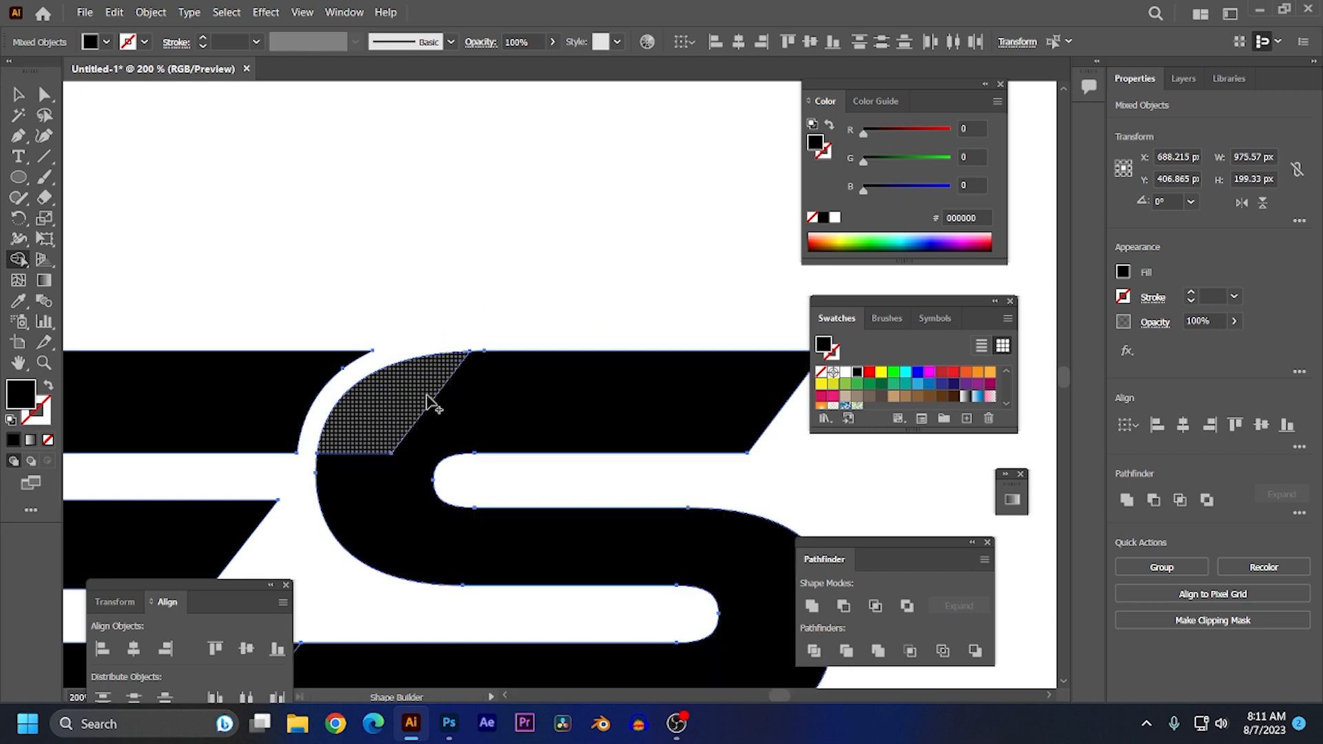
- Merge the overlapping arm piece into the S and join the S's tail with the E's bottom bar using Shape Builder
{"action": "left_click_drag", "start_coordinate": [464, 404], "coordinate": [382, 495]}
{"action": "scroll", "coordinate": [351, 460], "scroll_direction": "down", "scroll_amount": 3}
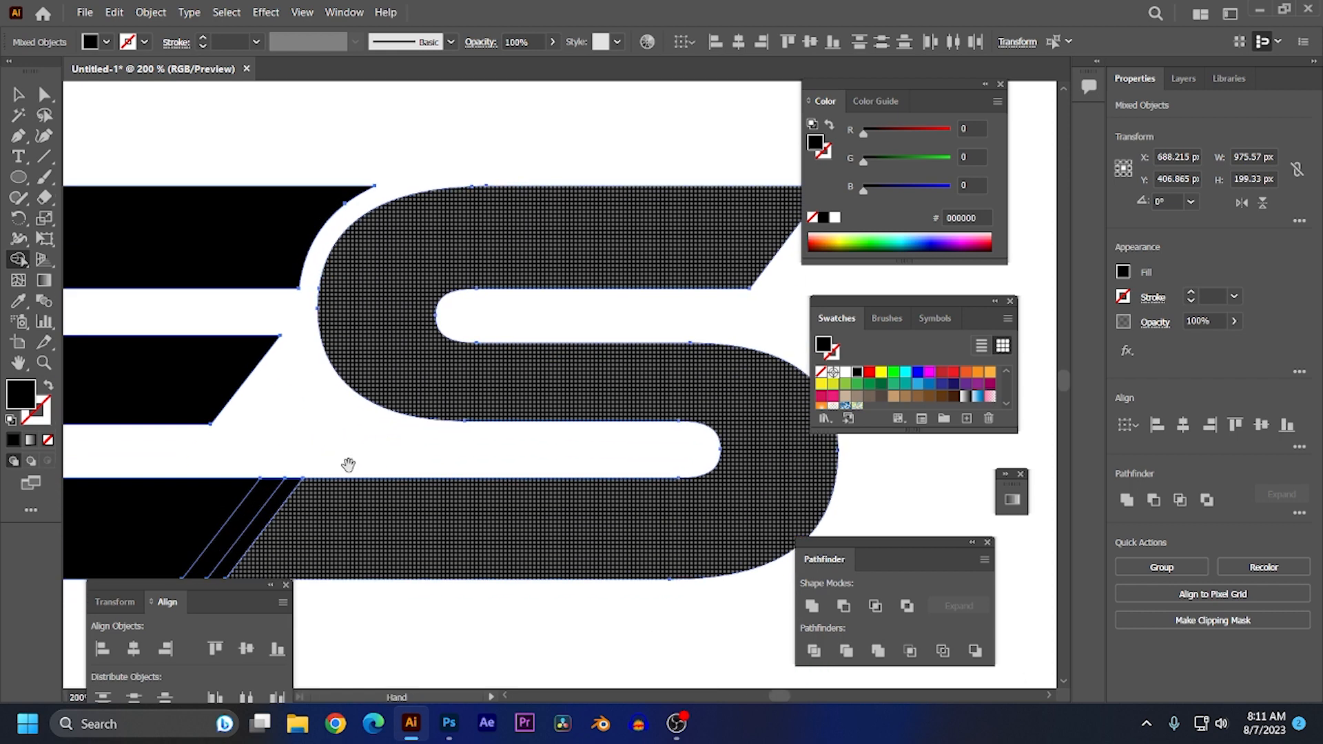
{"action": "scroll", "coordinate": [482, 441], "scroll_direction": "left", "scroll_amount": 3}
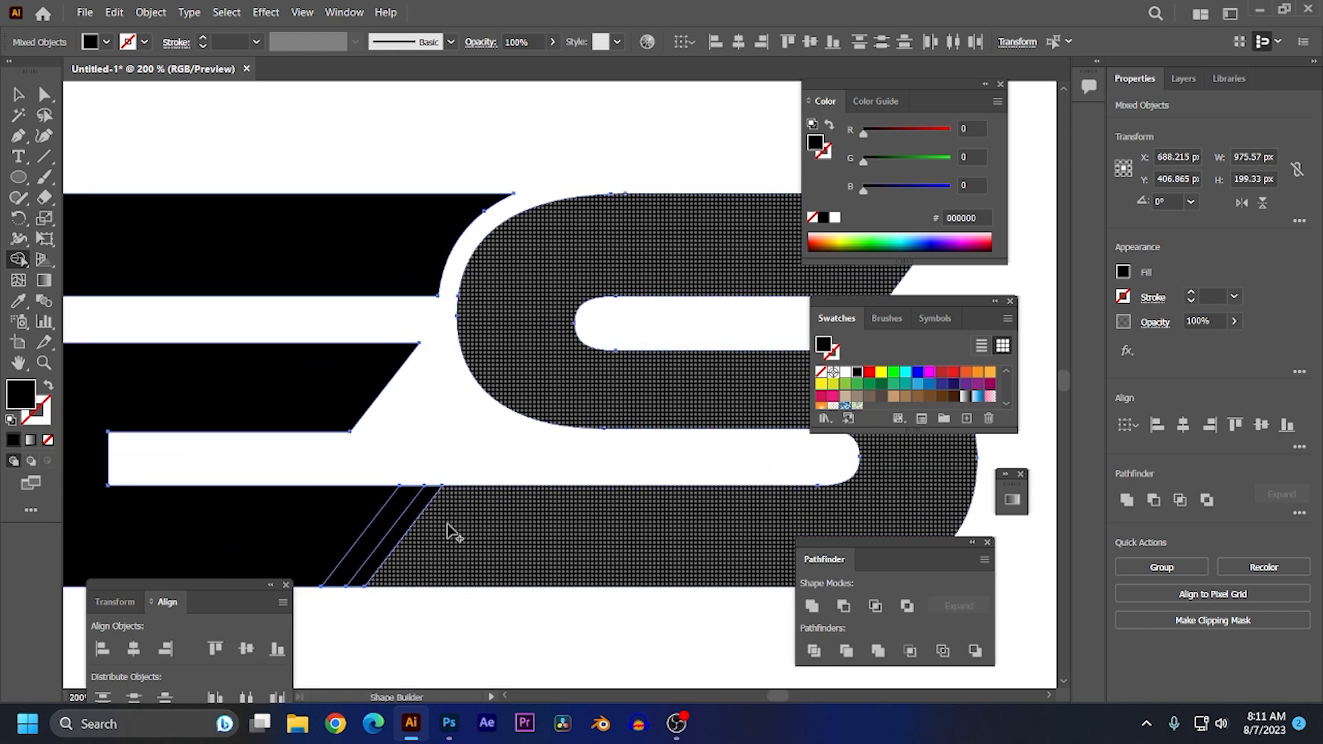
{"action": "left_click_drag", "start_coordinate": [441, 520], "coordinate": [452, 477]}
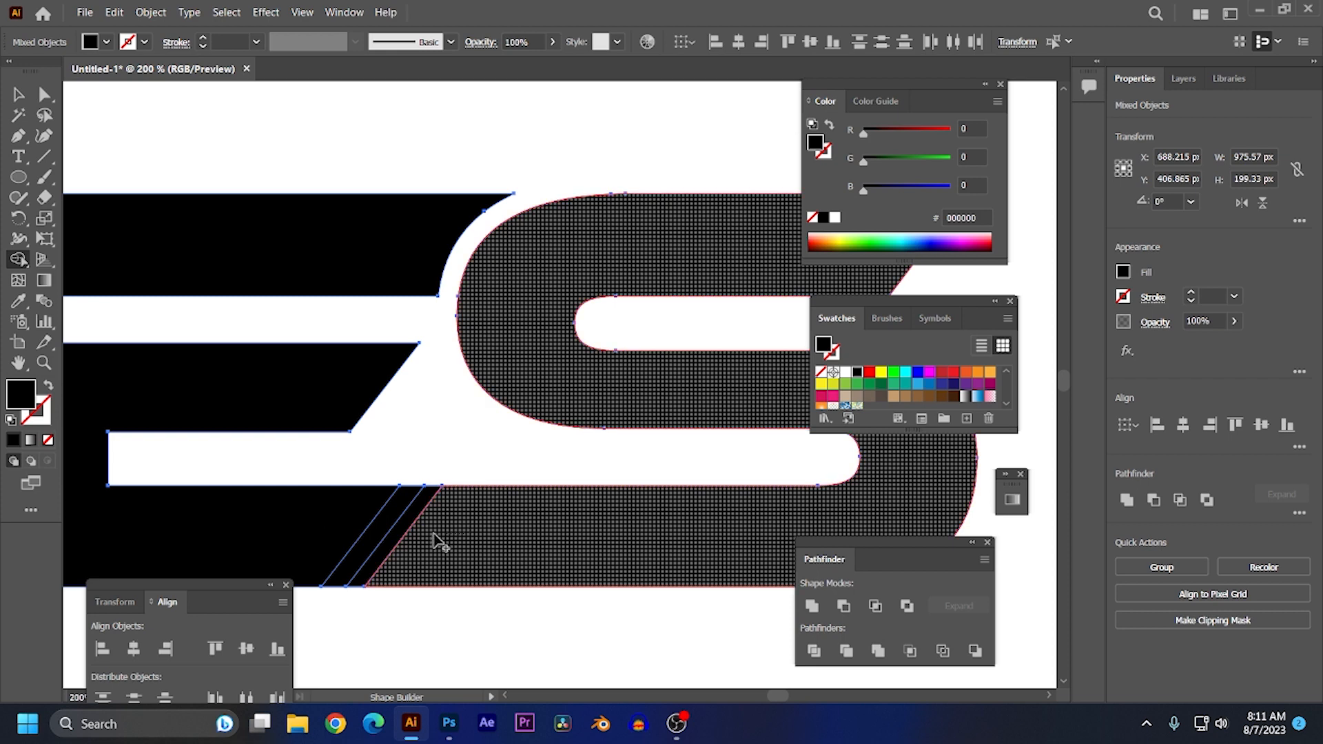
{"action": "scroll", "coordinate": [384, 545], "scroll_direction": "down", "scroll_amount": 2}
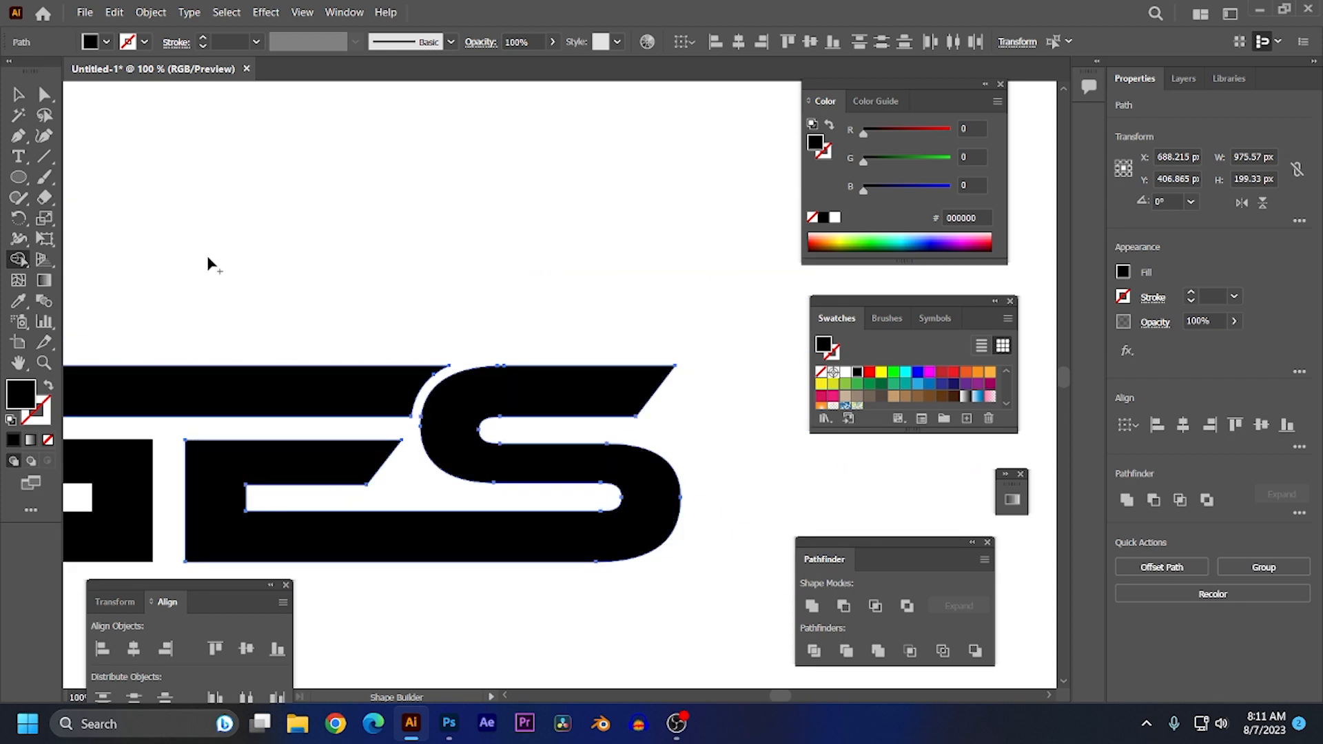
{"action": "left_click", "coordinate": [18, 95]}
{"action": "left_click", "coordinate": [345, 200]}
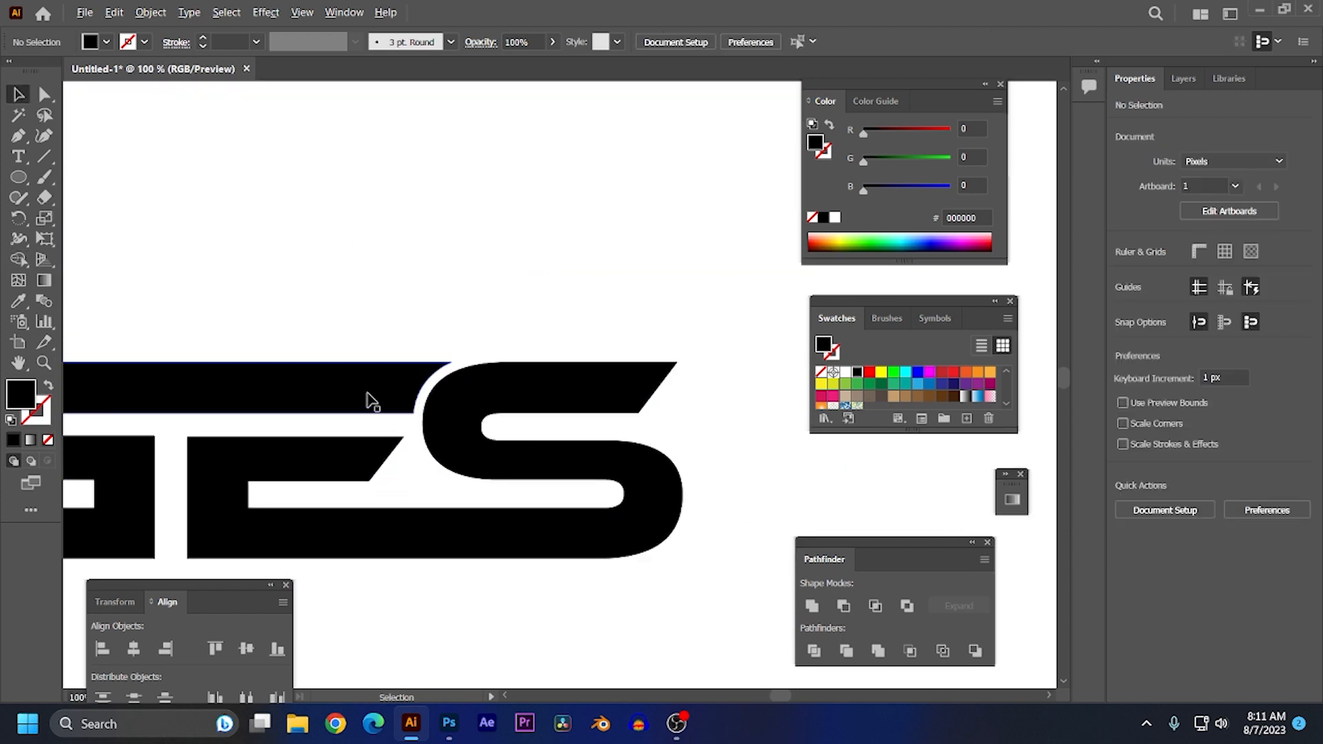
{"action": "scroll", "coordinate": [366, 395], "scroll_direction": "down", "scroll_amount": 2}
{"action": "left_click_drag", "start_coordinate": [304, 353], "coordinate": [479, 325]}
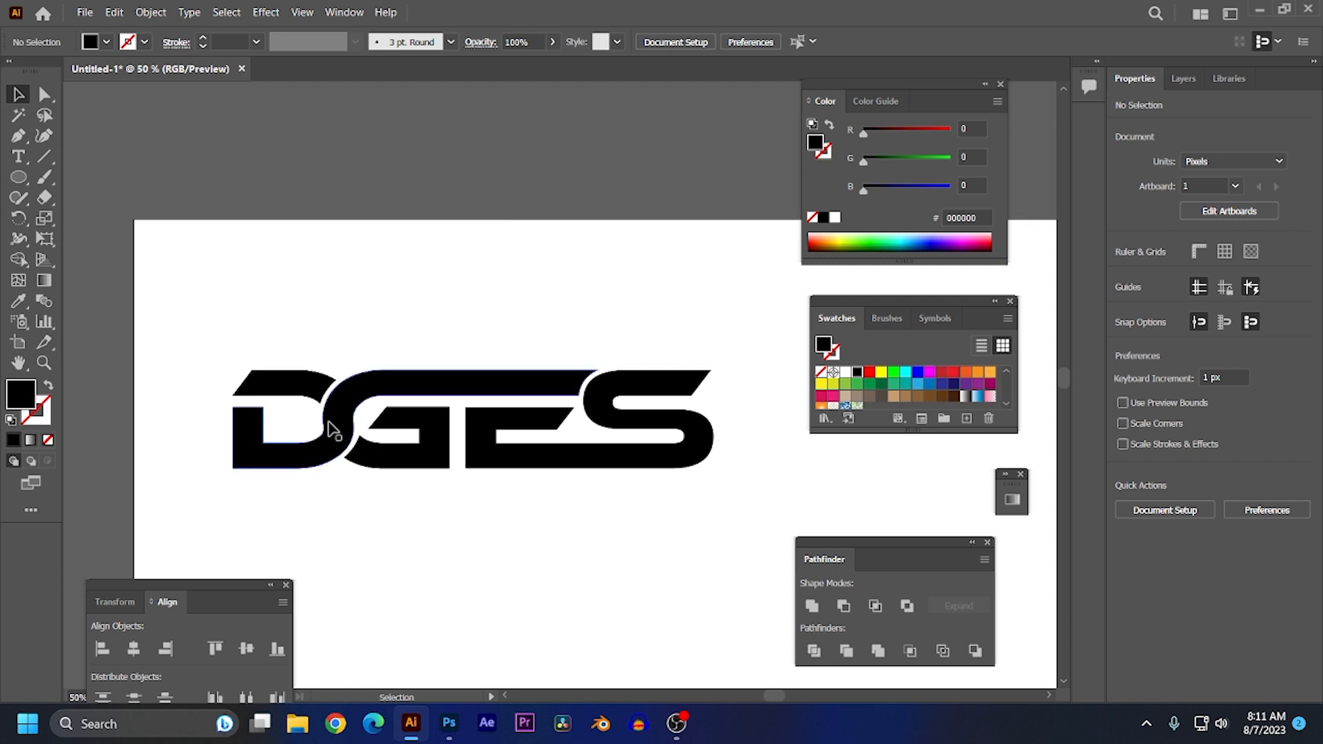
{"action": "left_click_drag", "start_coordinate": [265, 336], "coordinate": [585, 550]}
{"action": "left_click", "coordinate": [585, 549]}
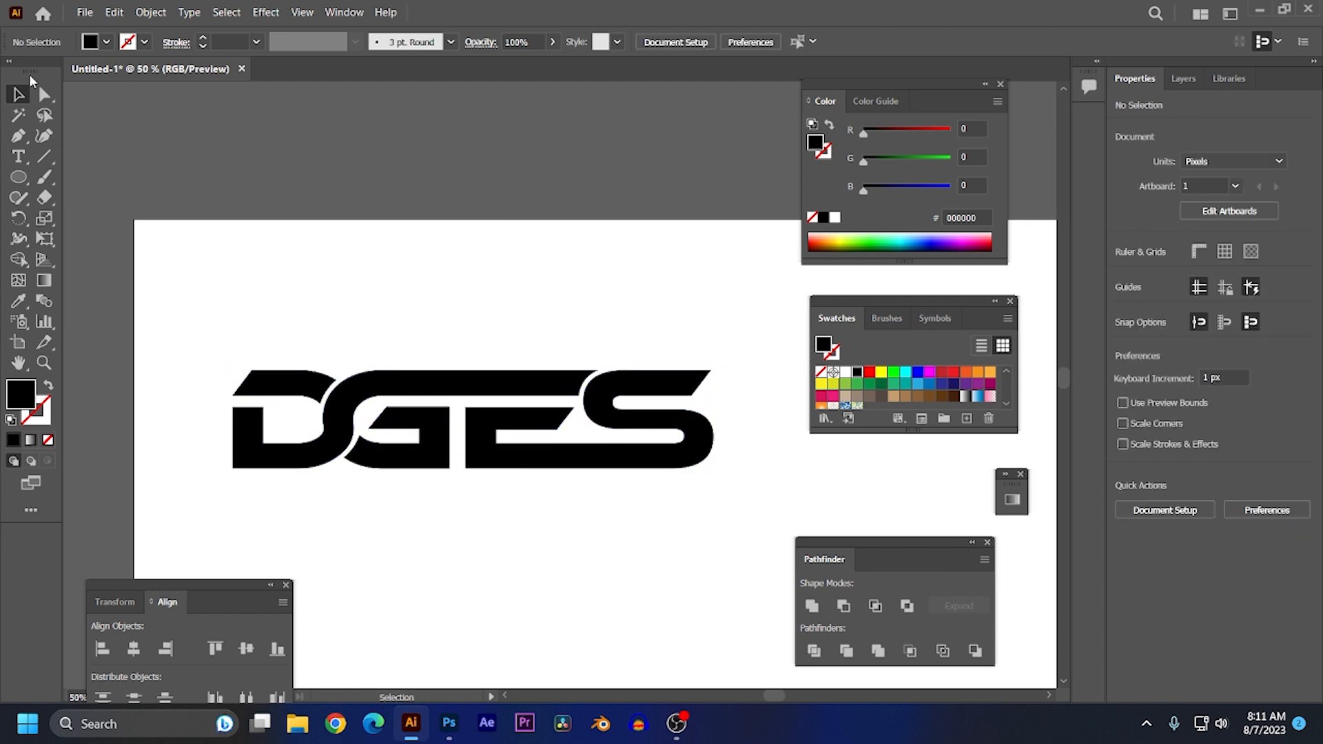
- Fill the joined E and S shape with the orange swatch (FF931E)
{"action": "left_click", "coordinate": [423, 378]}
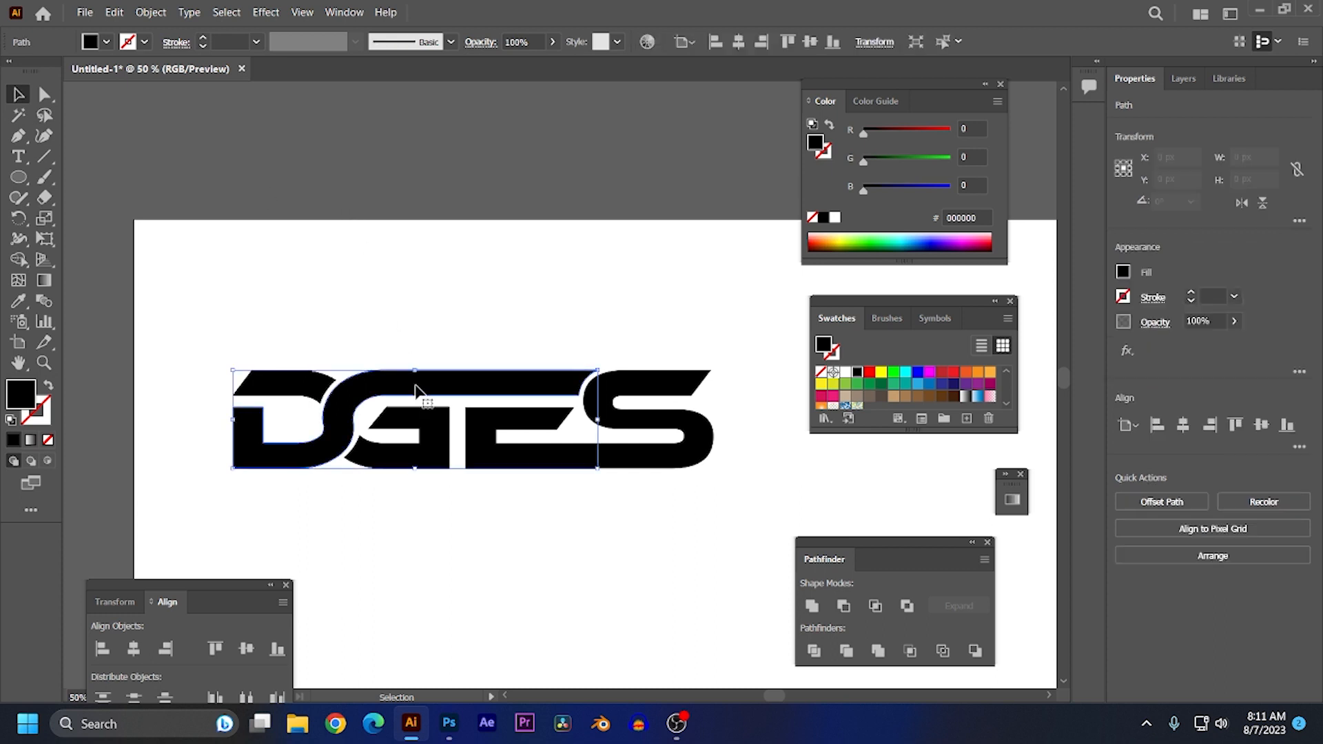
{"action": "scroll", "coordinate": [887, 397], "scroll_direction": "down", "scroll_amount": 2}
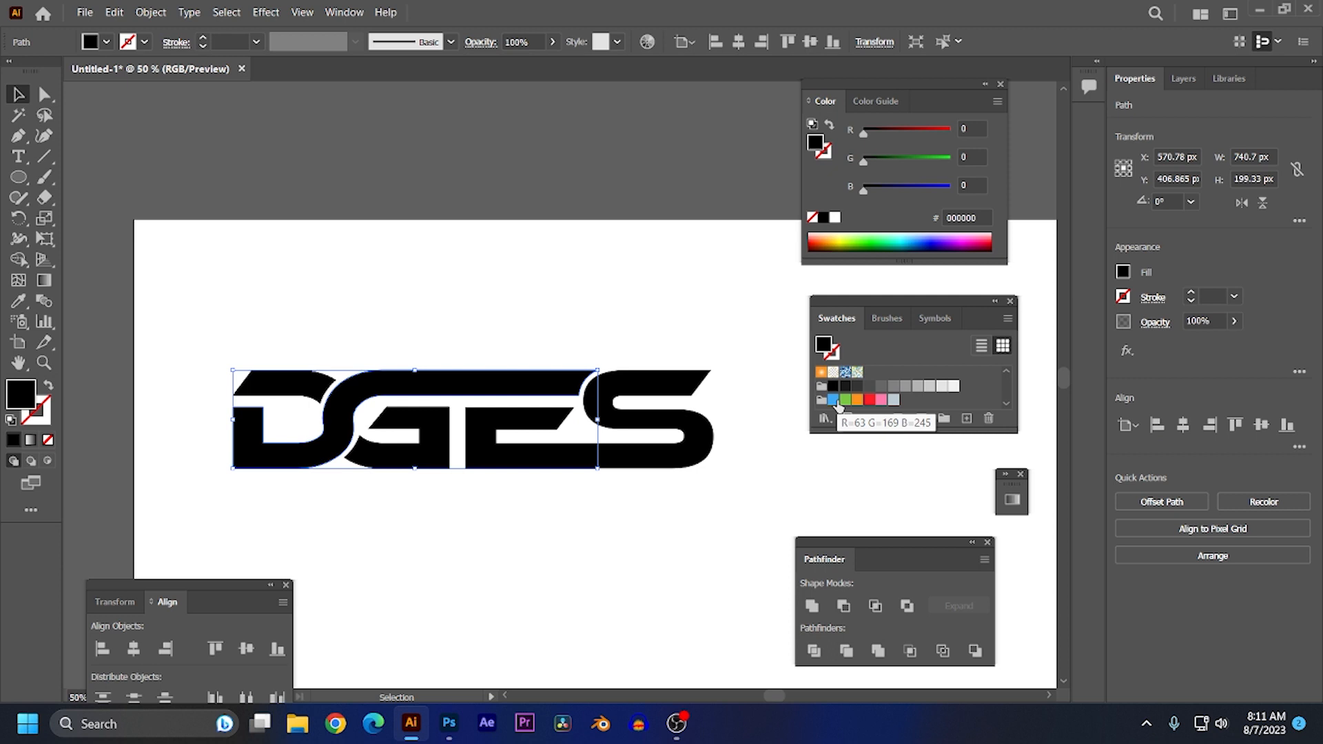
{"action": "left_click", "coordinate": [731, 481]}
{"action": "left_click", "coordinate": [674, 458]}
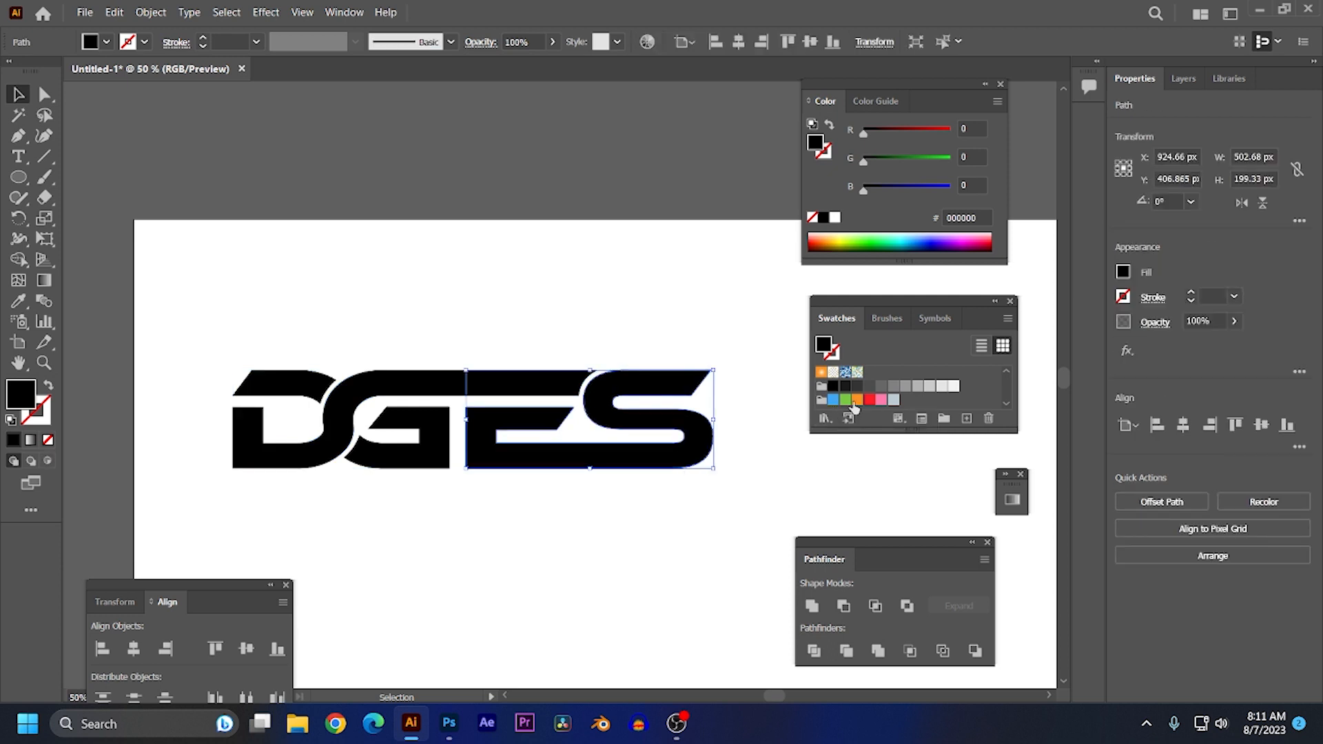
{"action": "left_click", "coordinate": [856, 402]}
{"action": "left_click", "coordinate": [634, 540]}
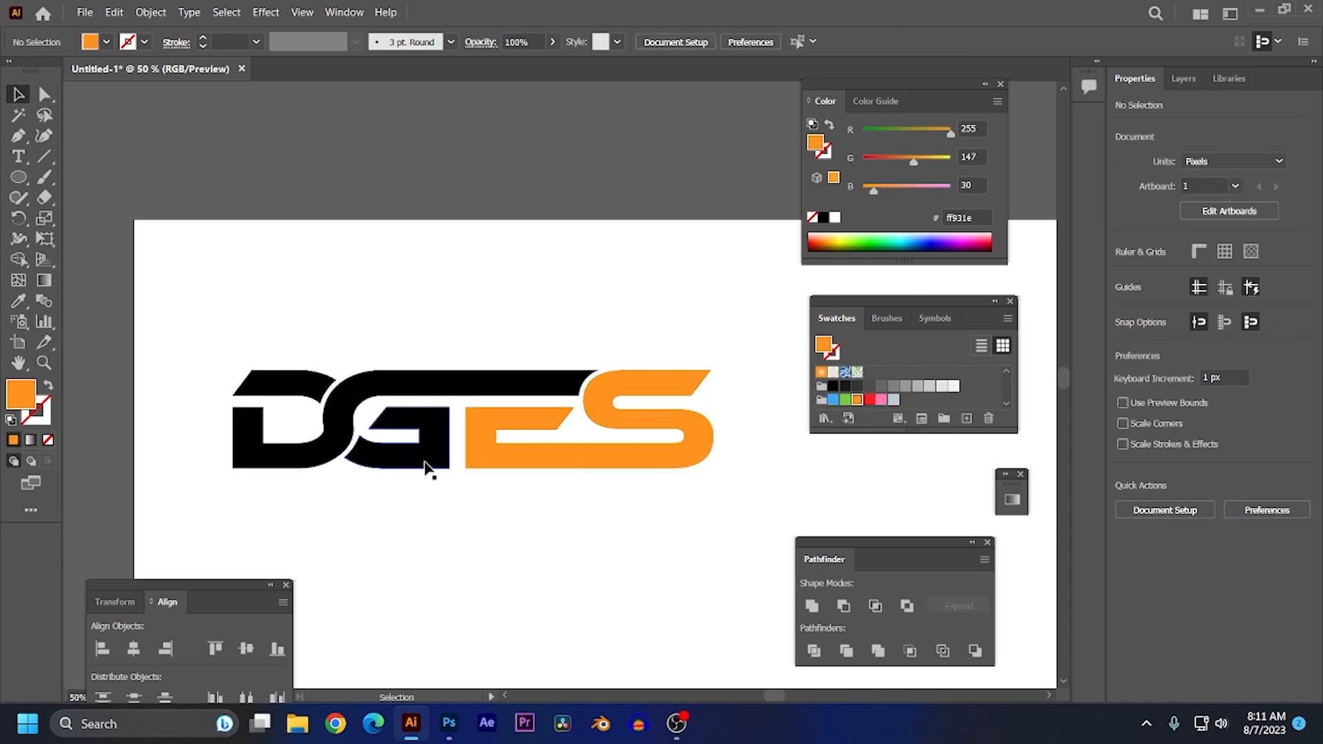
- Fill the G's lower part and the D's upper piece with the light blue swatch (R=63 G=169 B=245)
{"action": "left_click", "coordinate": [423, 463]}
{"action": "scroll", "coordinate": [865, 399], "scroll_direction": "down", "scroll_amount": 3}
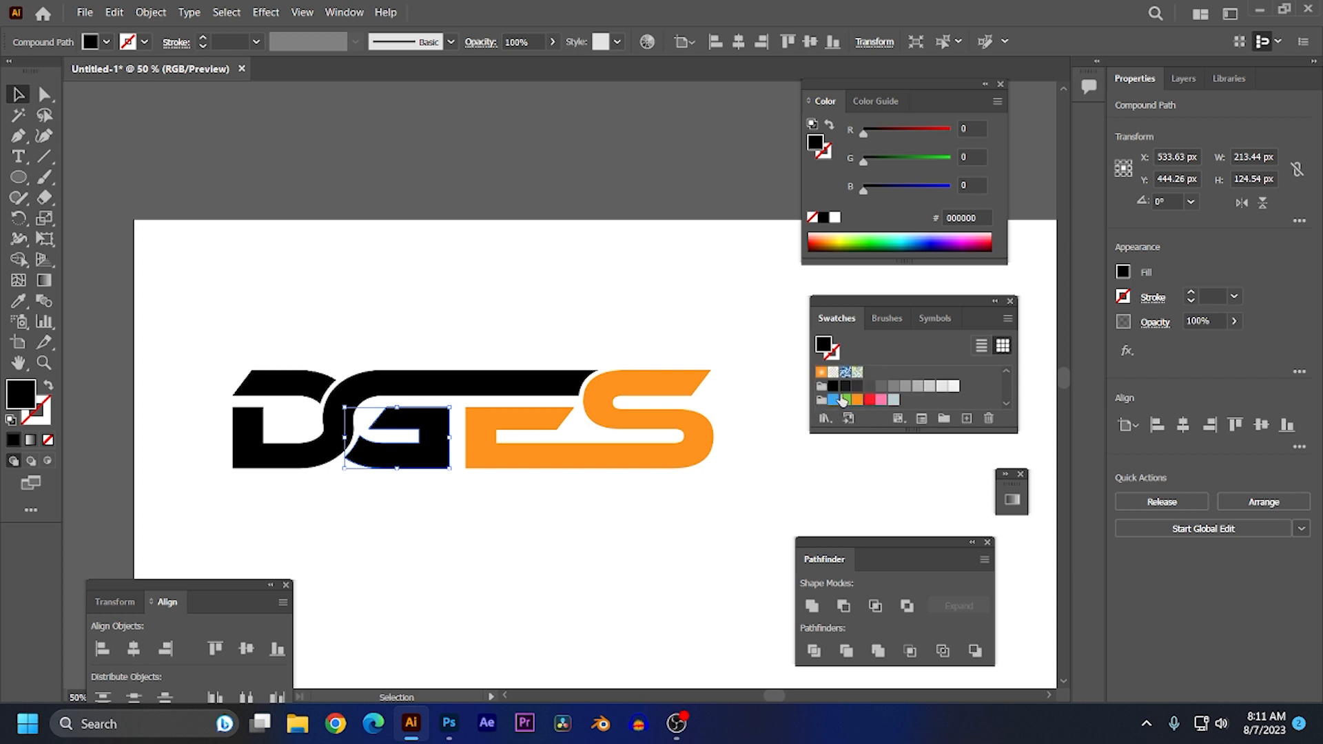
{"action": "left_click", "coordinate": [834, 401]}
{"action": "left_click", "coordinate": [404, 544]}
{"action": "left_click", "coordinate": [322, 390]}
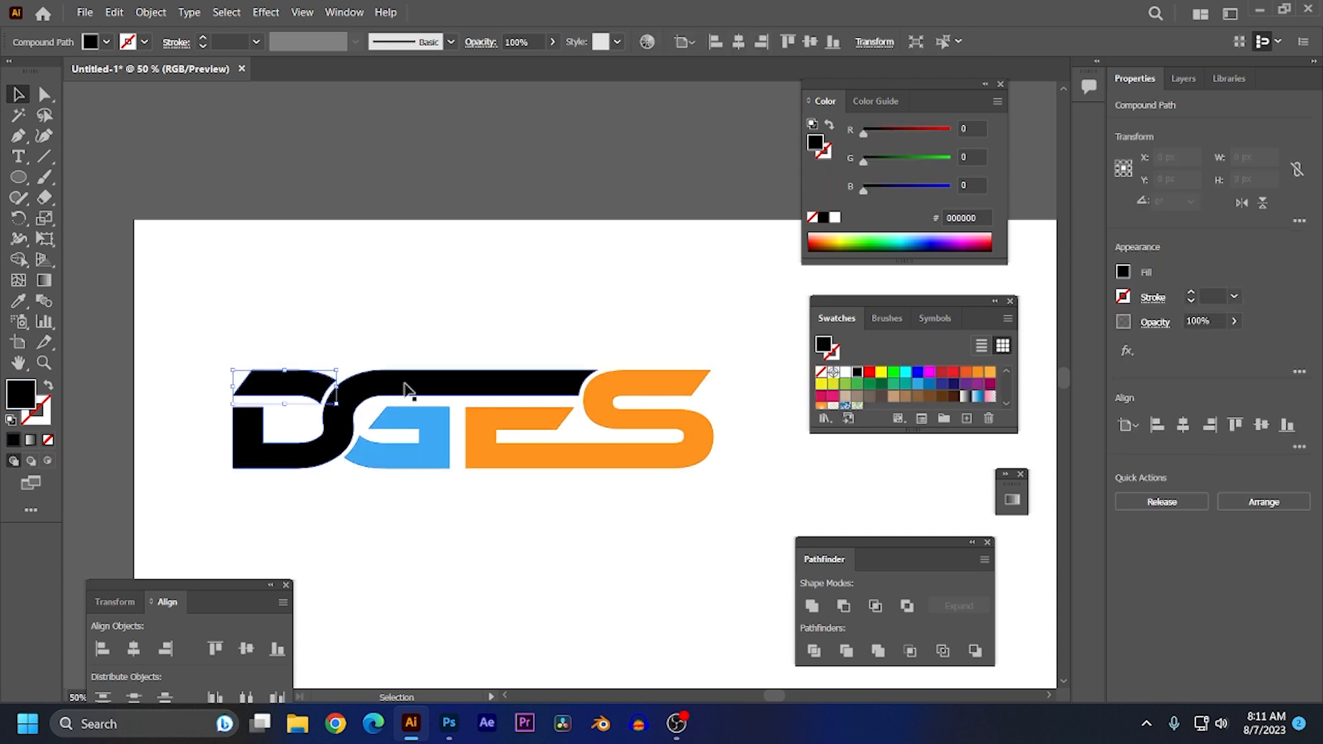
{"action": "scroll", "coordinate": [832, 403], "scroll_direction": "down", "scroll_amount": 3}
{"action": "left_click", "coordinate": [834, 400]}
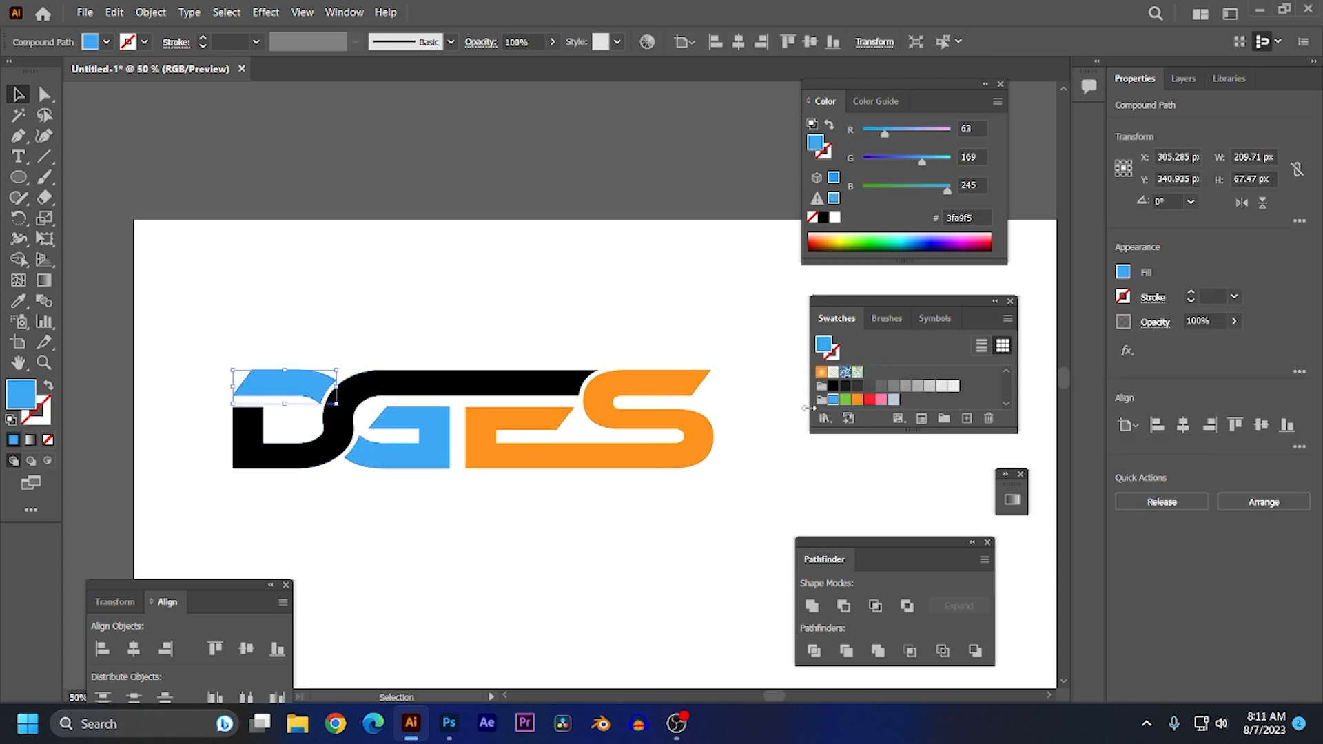
- Fill the black shape linking the D and the G's arm with the green swatch (7AC943)
{"action": "left_click", "coordinate": [585, 514]}
{"action": "left_click", "coordinate": [342, 411]}
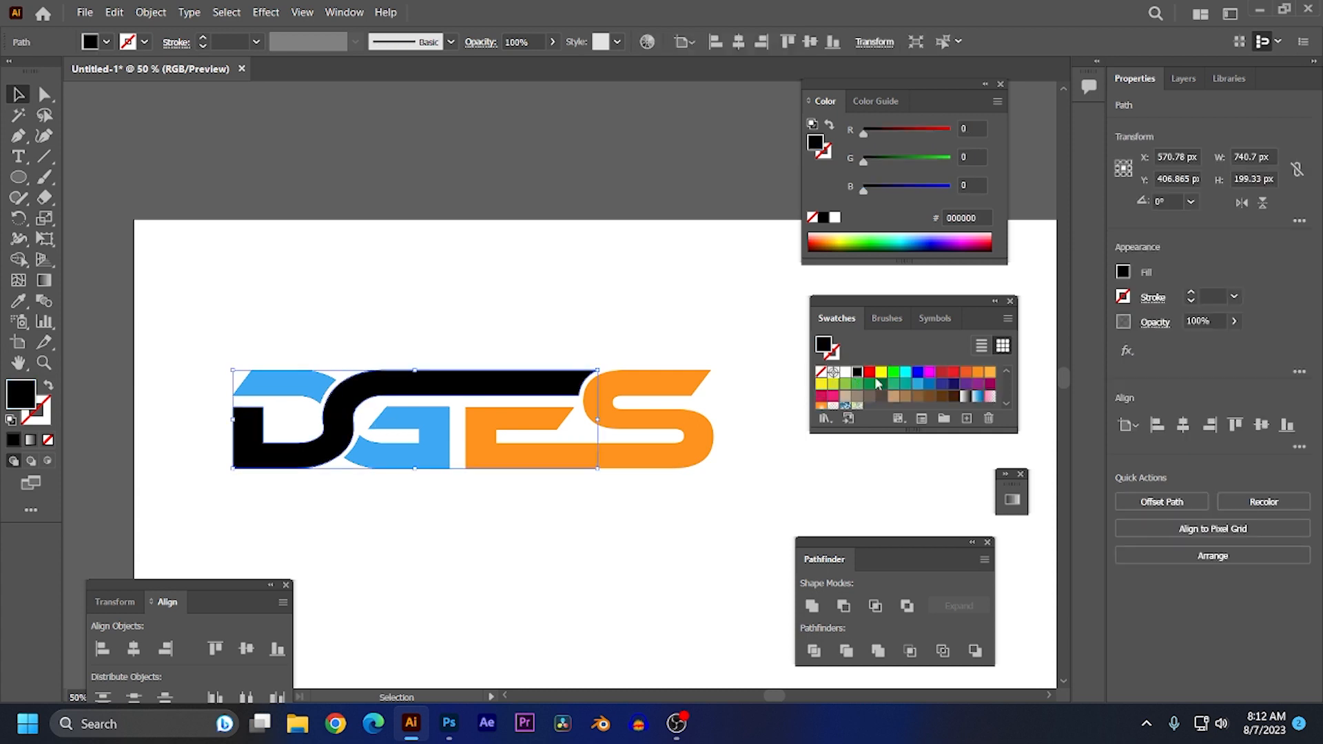
{"action": "scroll", "coordinate": [874, 395], "scroll_direction": "down", "scroll_amount": 3}
{"action": "left_click", "coordinate": [846, 401]}
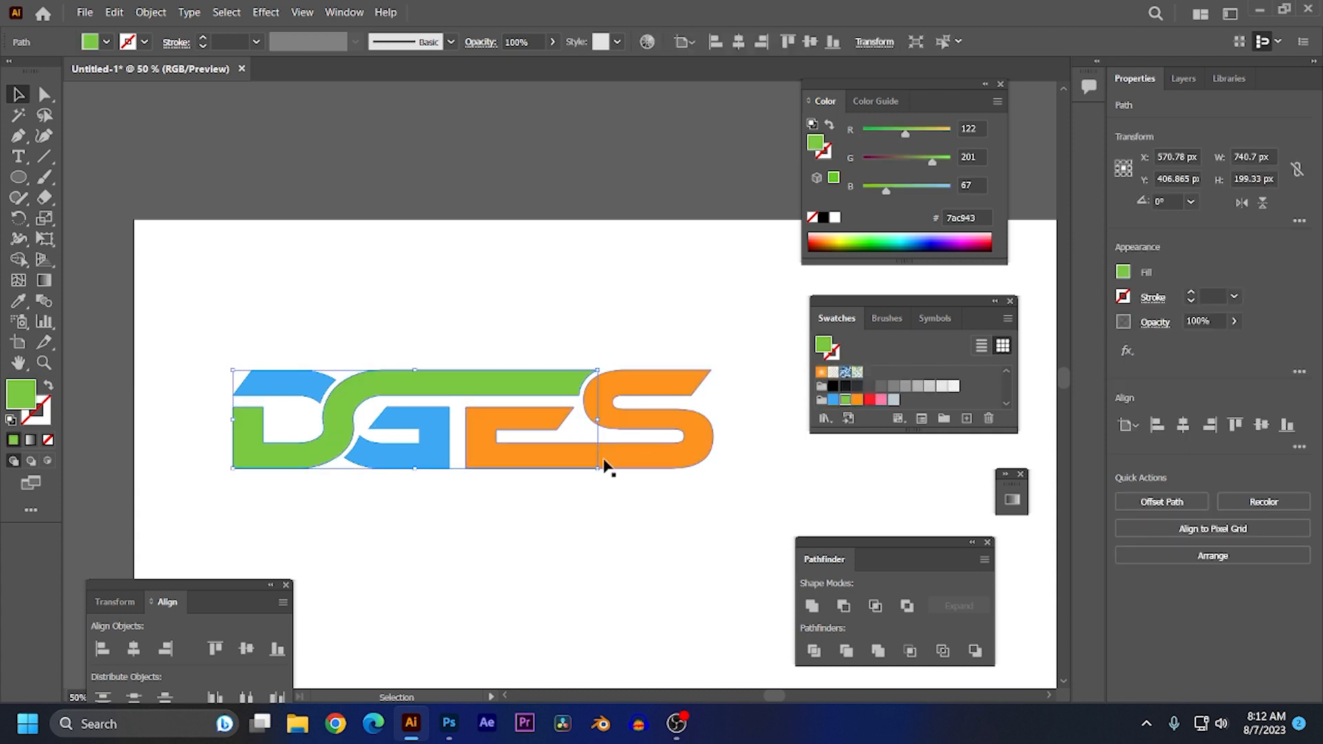
{"action": "left_click", "coordinate": [508, 528]}
- Move the whole DGES lettering off the artboard, just above its upper edge
{"action": "scroll", "coordinate": [503, 390], "scroll_direction": "down", "scroll_amount": 1}
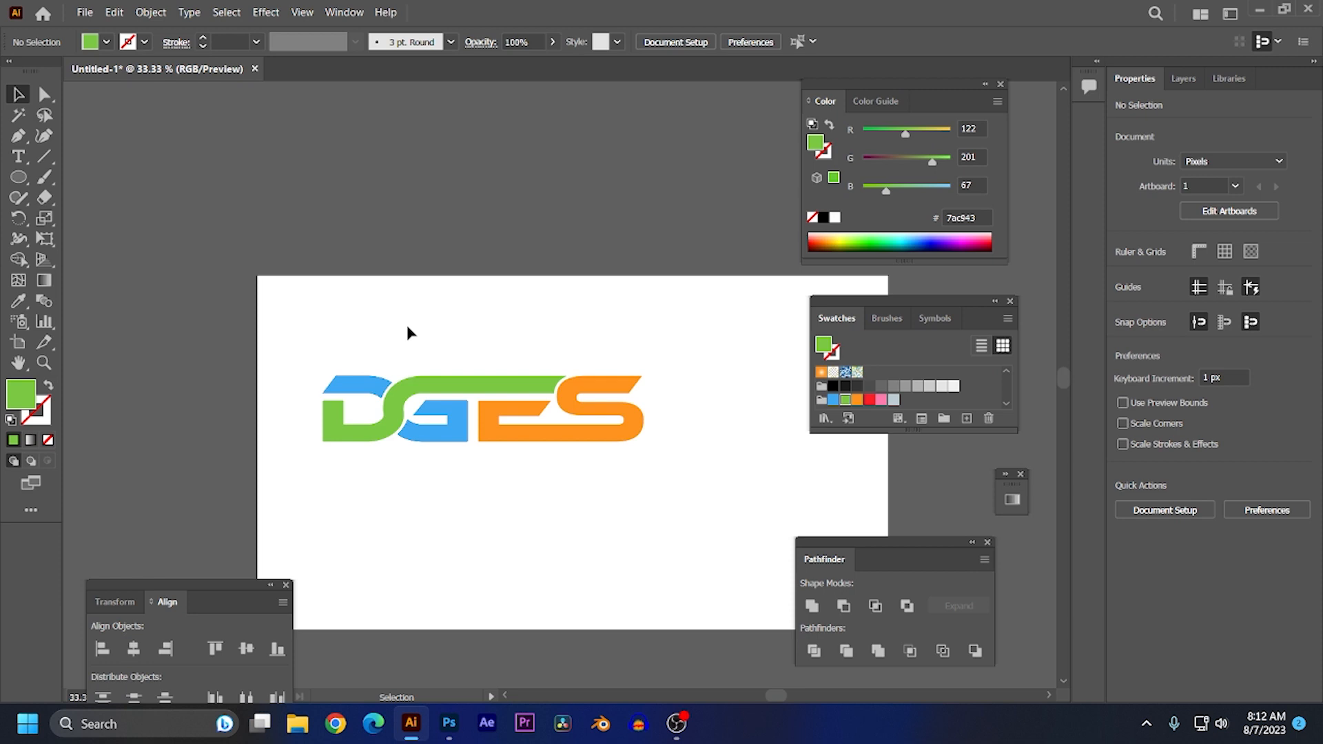
{"action": "scroll", "coordinate": [447, 370], "scroll_direction": "down", "scroll_amount": 1}
{"action": "left_click_drag", "start_coordinate": [371, 403], "coordinate": [597, 448]}
{"action": "left_click_drag", "start_coordinate": [497, 399], "coordinate": [550, 270]}
{"action": "left_click", "coordinate": [547, 375]}
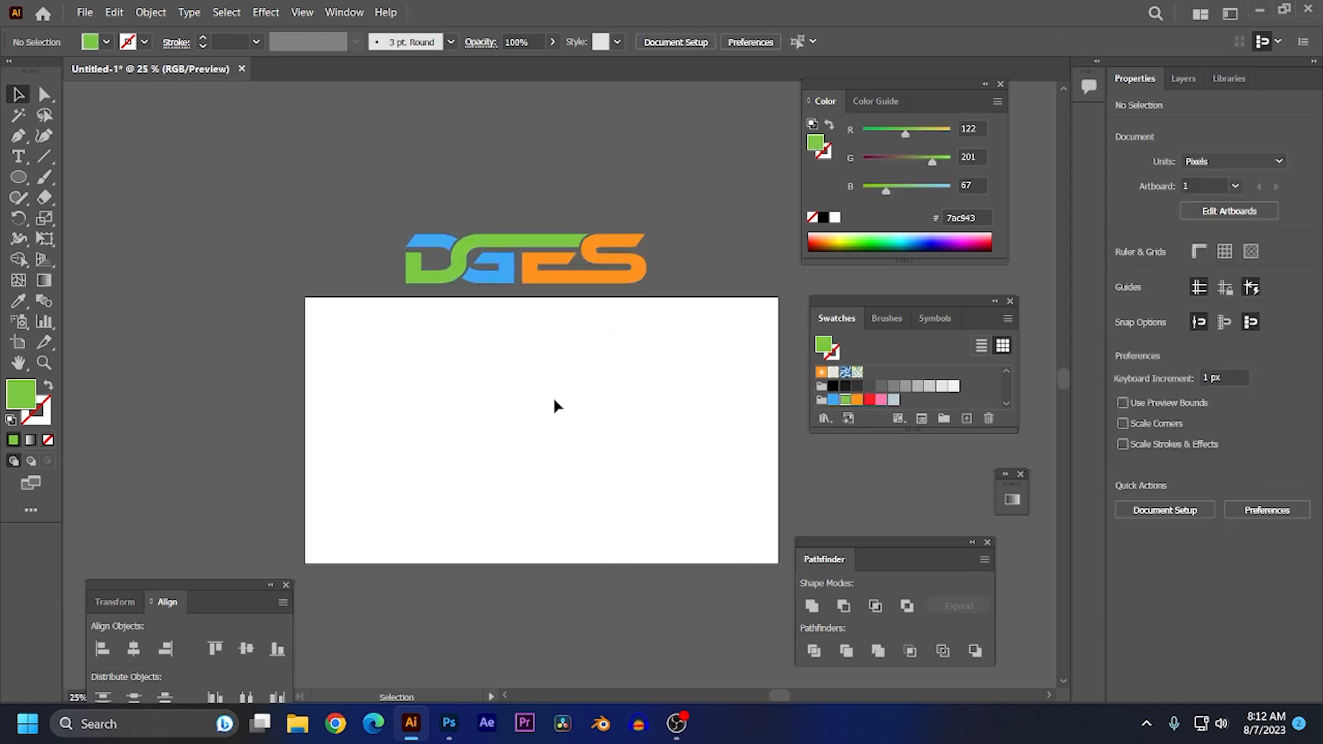
- Draw a green circle about 780 px in diameter in the middle of the artboard
{"action": "scroll", "coordinate": [544, 395], "scroll_direction": "up", "scroll_amount": 1}
{"action": "left_click_drag", "start_coordinate": [591, 407], "coordinate": [530, 391]}
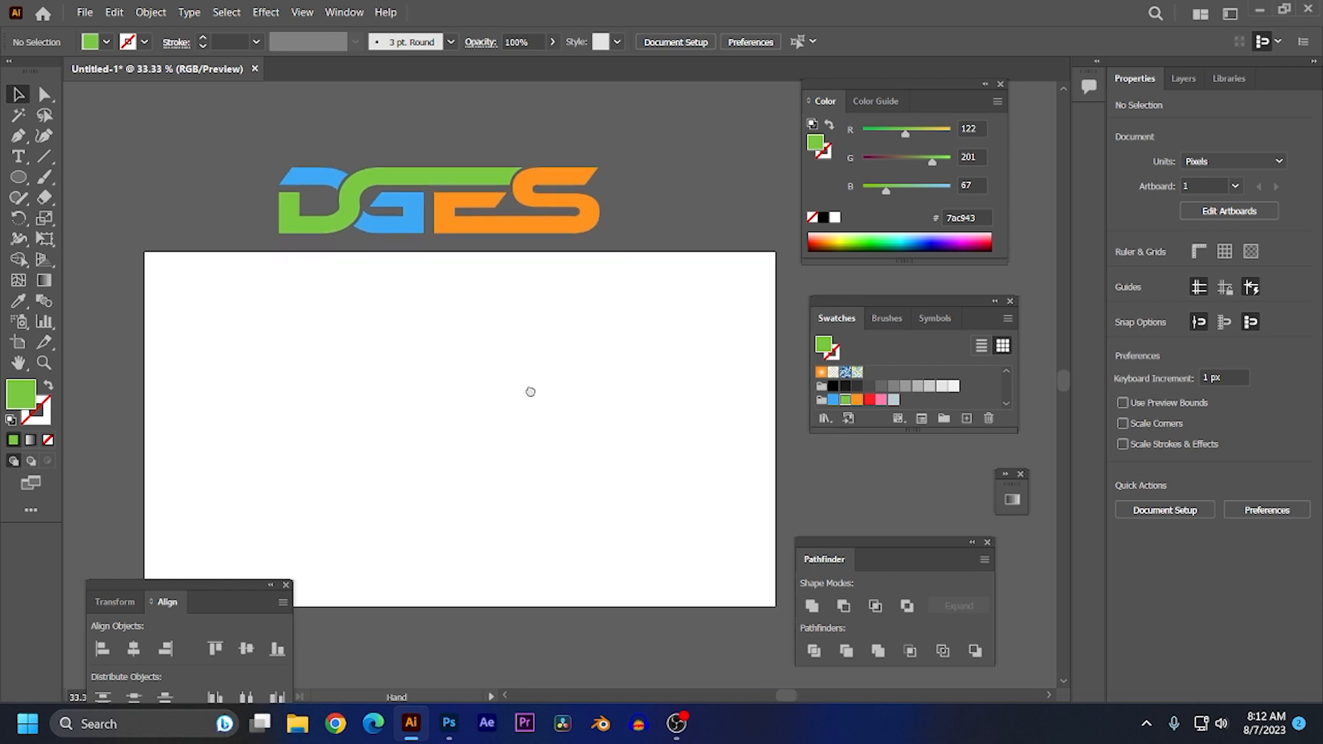
{"action": "left_click", "coordinate": [19, 177]}
{"action": "mouse_move", "coordinate": [465, 413]}
{"action": "left_mouse_down"}
{"action": "mouse_move", "coordinate": [535, 516]}
{"action": "mouse_move", "coordinate": [599, 549]}
{"action": "mouse_move", "coordinate": [517, 544]}
{"action": "left_mouse_up"}
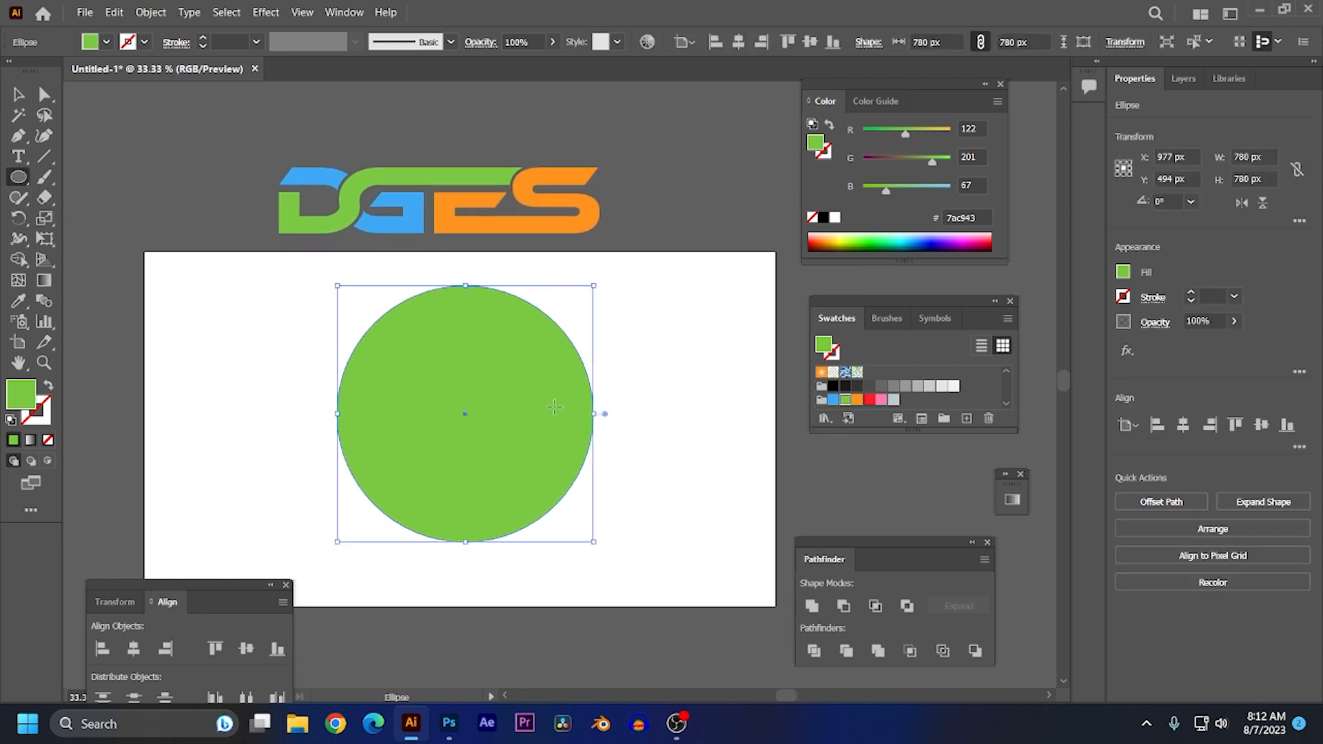
- Paste a copy of the circle in front and scale it proportionally to about 723 px, keeping its left edge fixed
{"action": "left_click", "coordinate": [112, 13]}
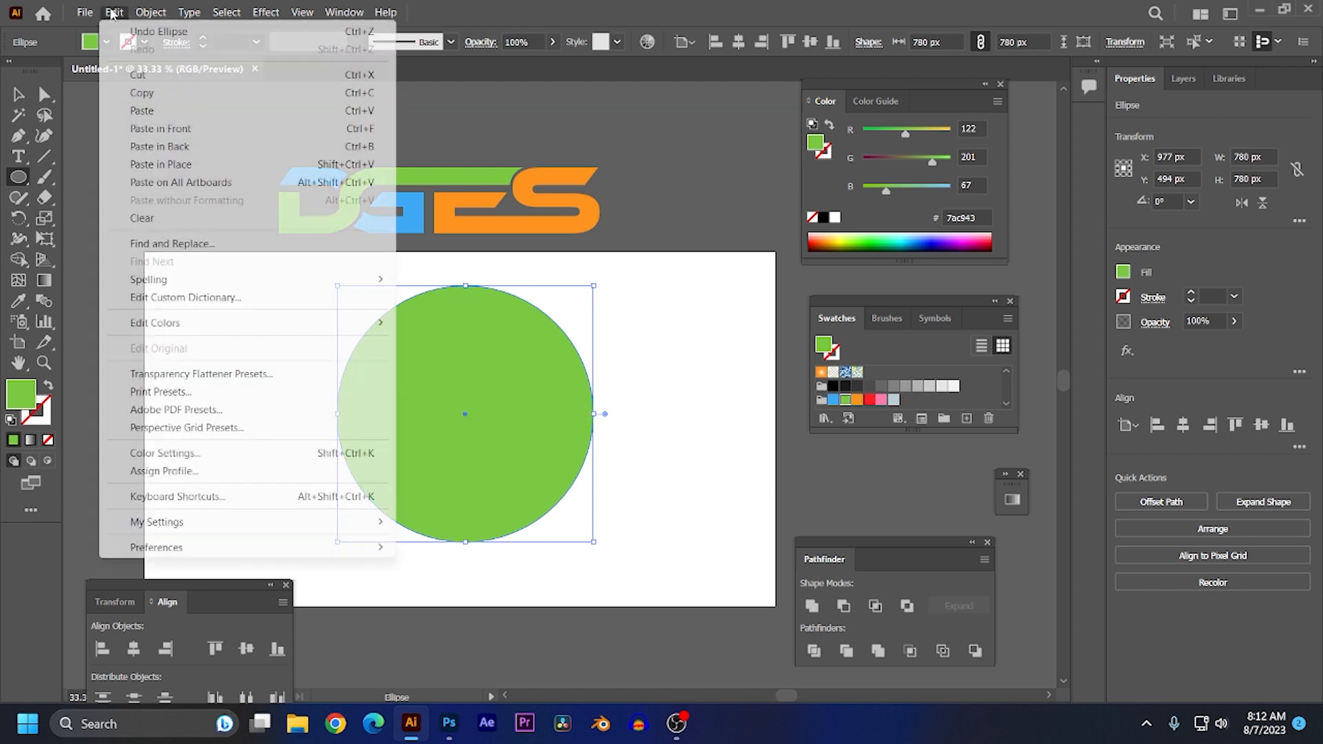
{"action": "left_click", "coordinate": [112, 12]}
{"action": "left_click", "coordinate": [112, 13]}
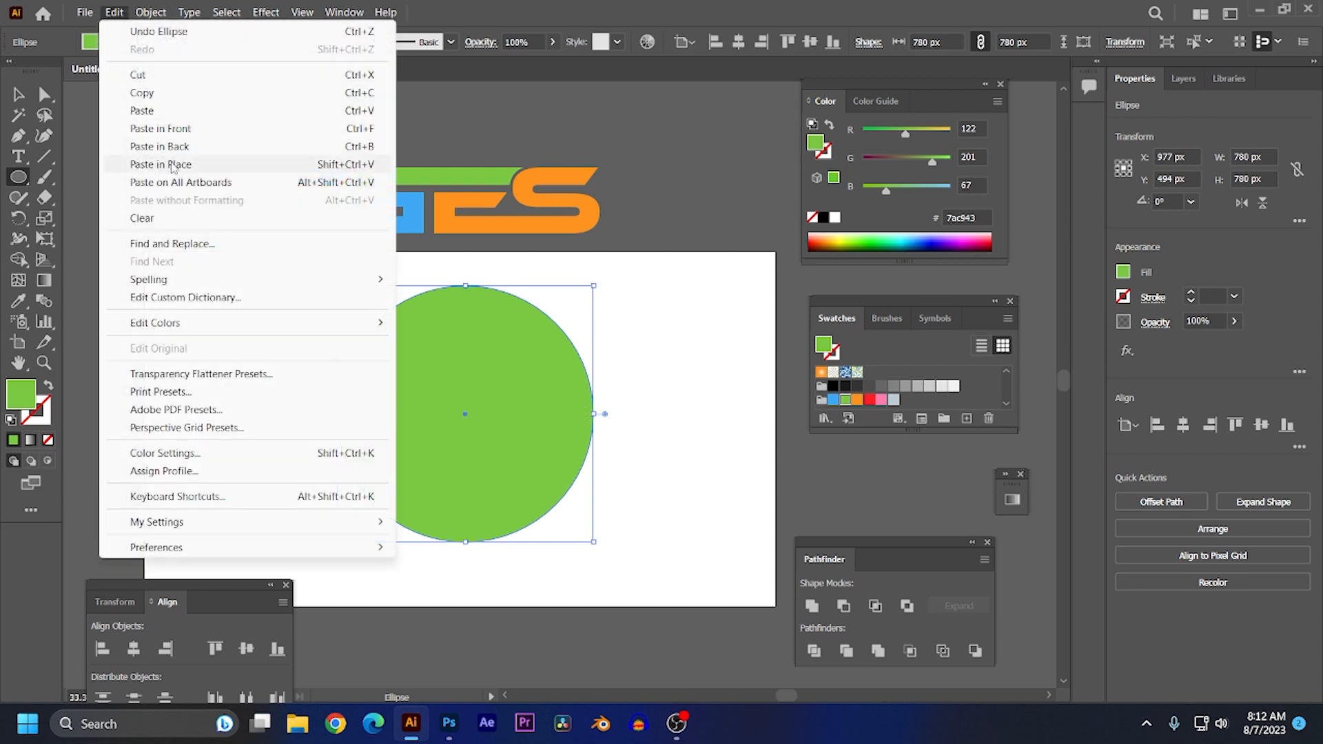
{"action": "left_click", "coordinate": [174, 129]}
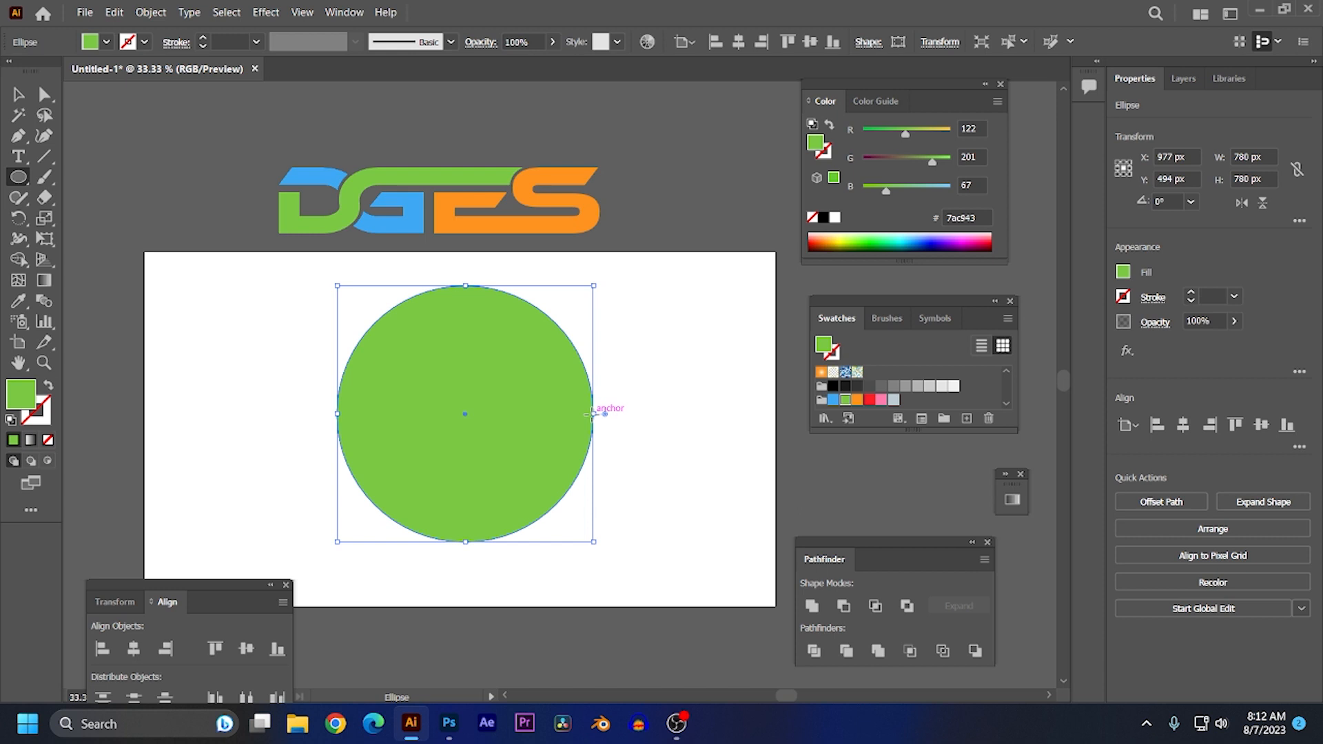
{"action": "mouse_move", "coordinate": [596, 418]}
{"action": "left_mouse_down"}
{"action": "mouse_move", "coordinate": [555, 415]}
{"action": "mouse_move", "coordinate": [576, 419]}
{"action": "left_mouse_up"}
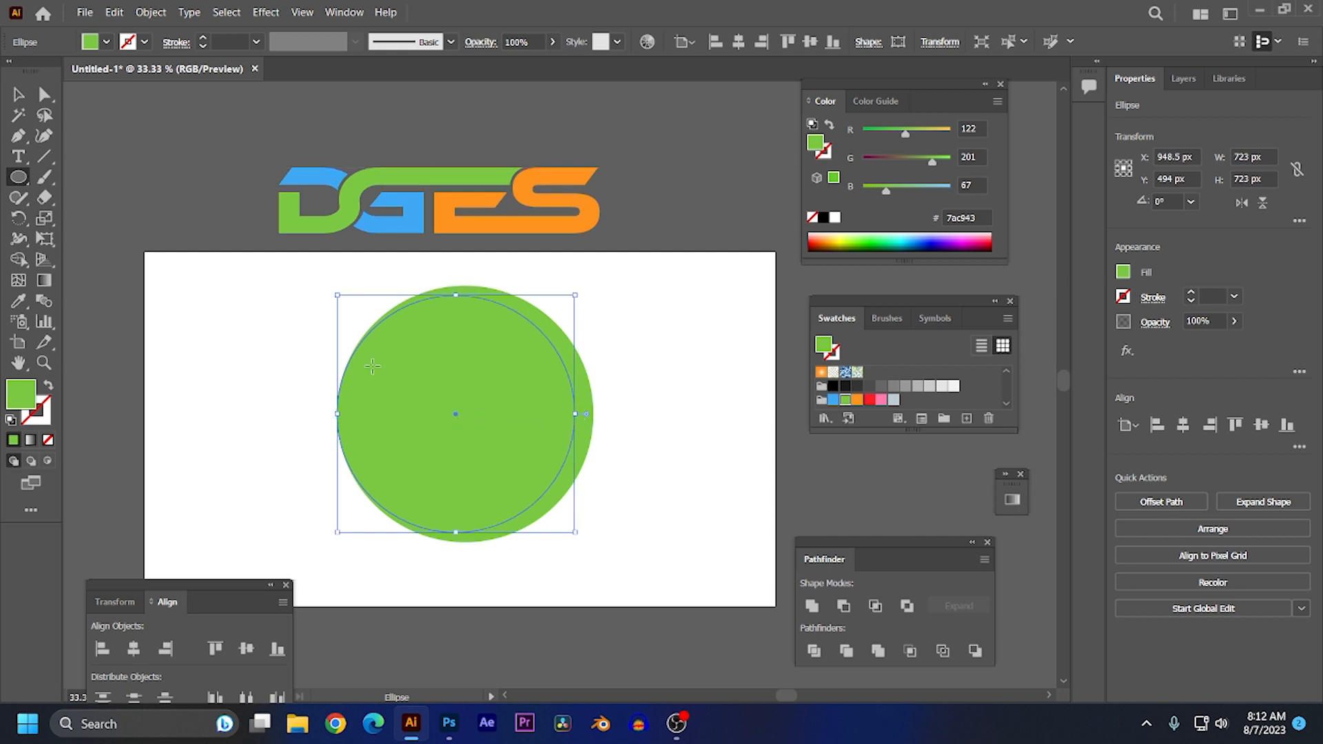
- Shift the smaller circle slightly up and left, and subtract it from the larger one with Minus Front to form a crescent
{"action": "key", "text": "v"}
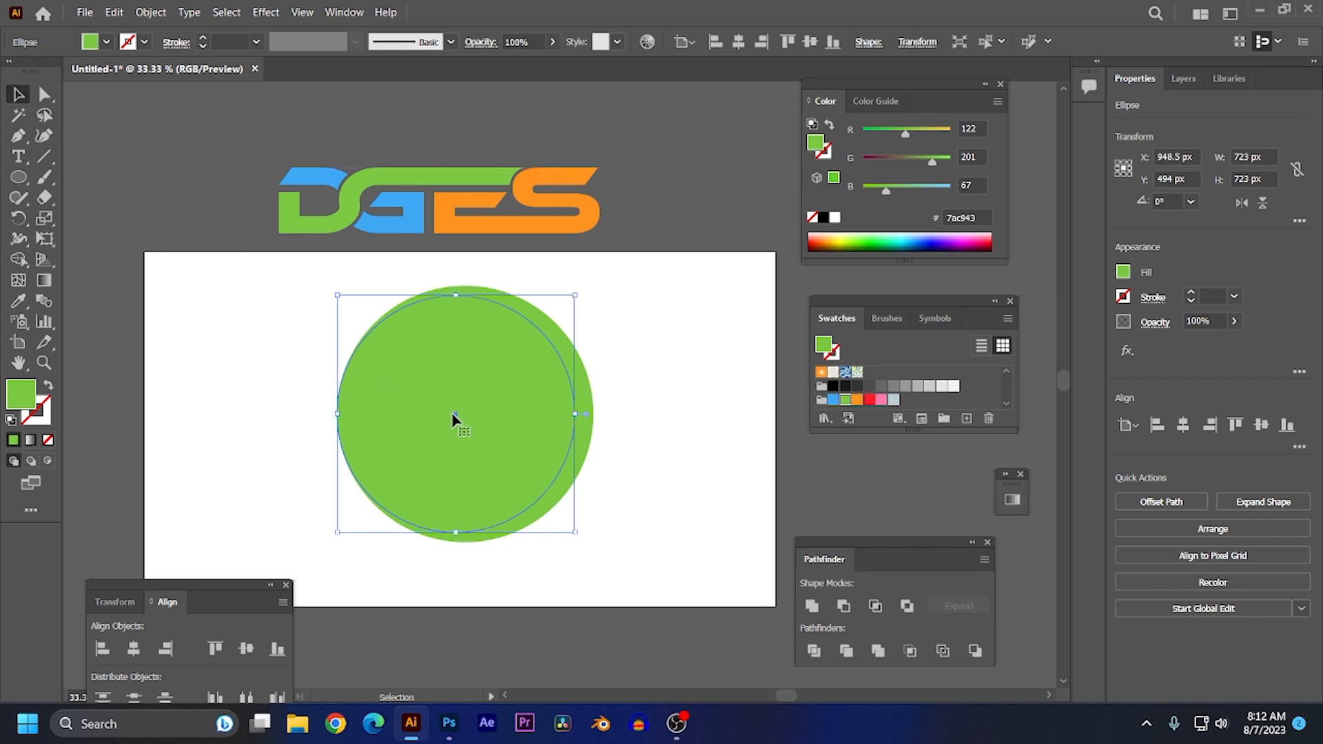
{"action": "mouse_move", "coordinate": [454, 418]}
{"action": "left_mouse_down"}
{"action": "mouse_move", "coordinate": [438, 416]}
{"action": "mouse_move", "coordinate": [449, 411]}
{"action": "left_mouse_up"}
{"action": "left_click", "coordinate": [679, 361]}
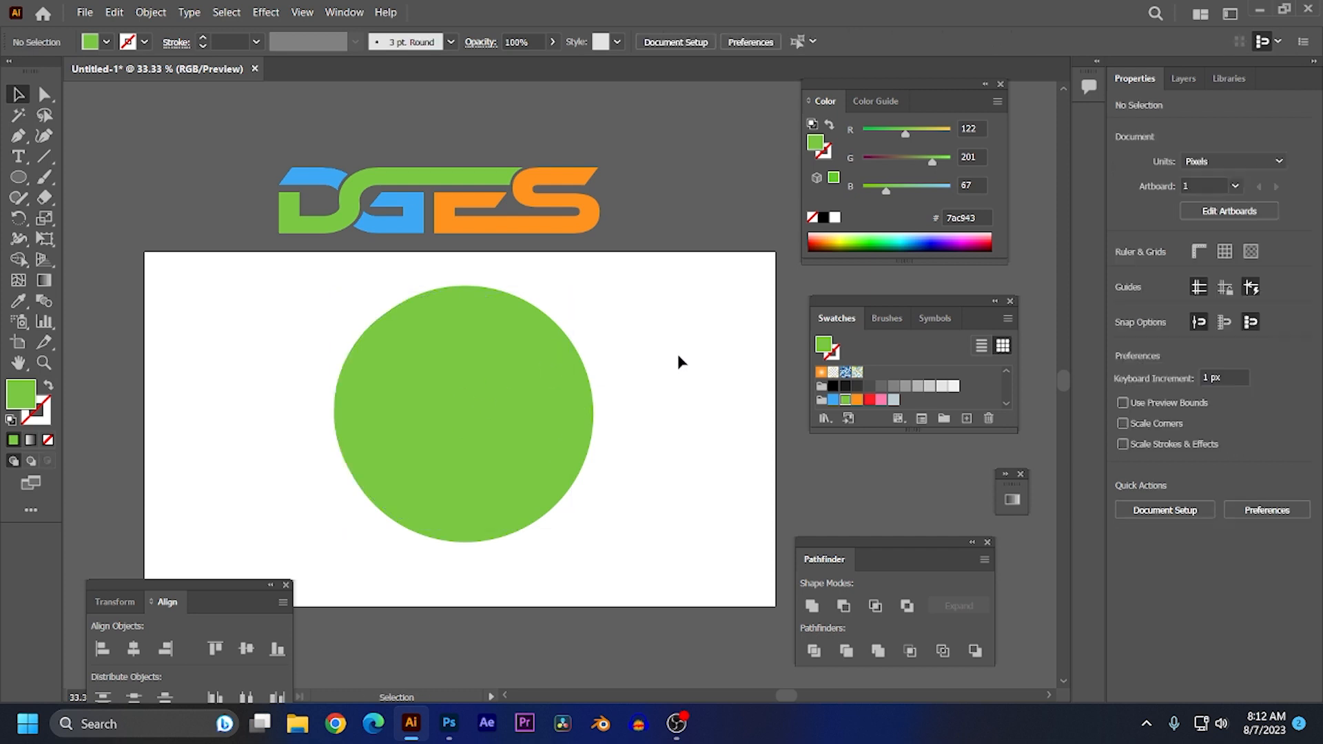
{"action": "left_click", "coordinate": [502, 486]}
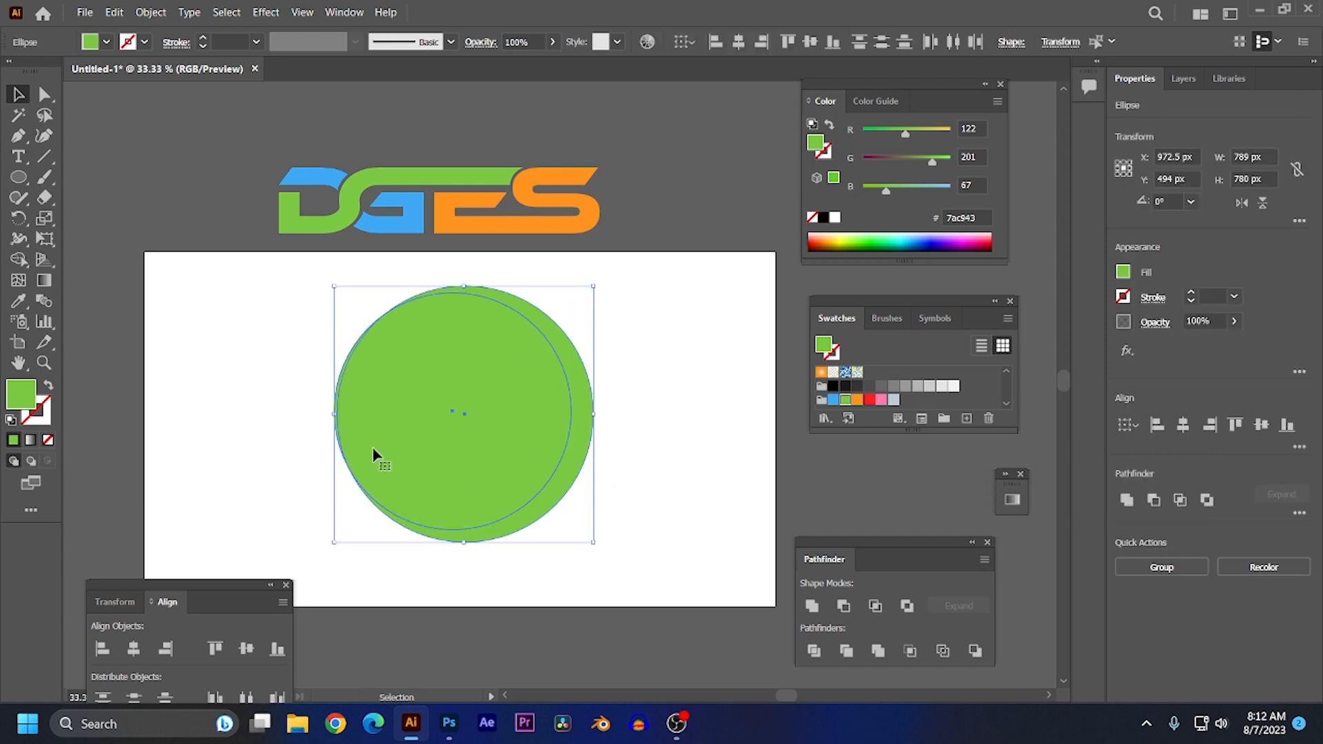
{"action": "left_click", "coordinate": [844, 606]}
{"action": "left_click", "coordinate": [678, 501]}
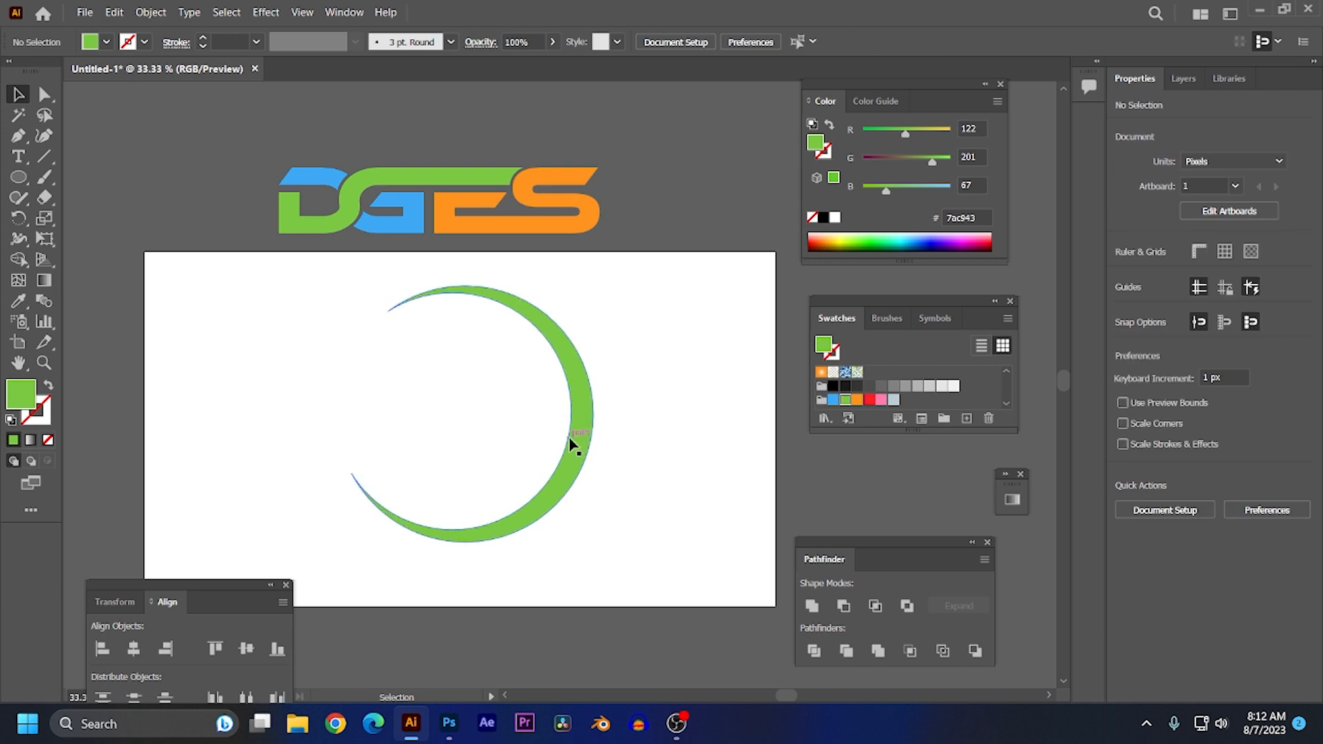
- Try rotating the crescent by 45°
{"action": "left_click", "coordinate": [591, 449]}
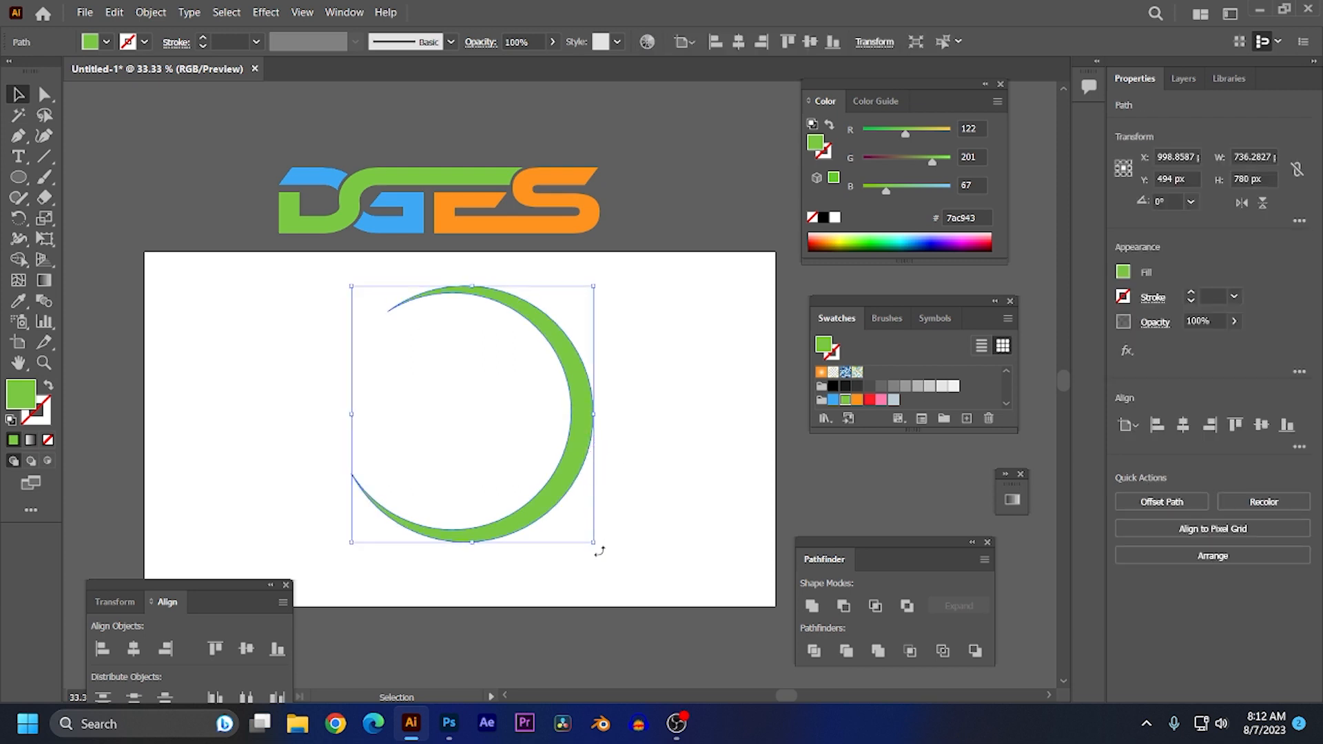
{"action": "left_click_drag", "start_coordinate": [637, 527], "coordinate": [655, 487]}
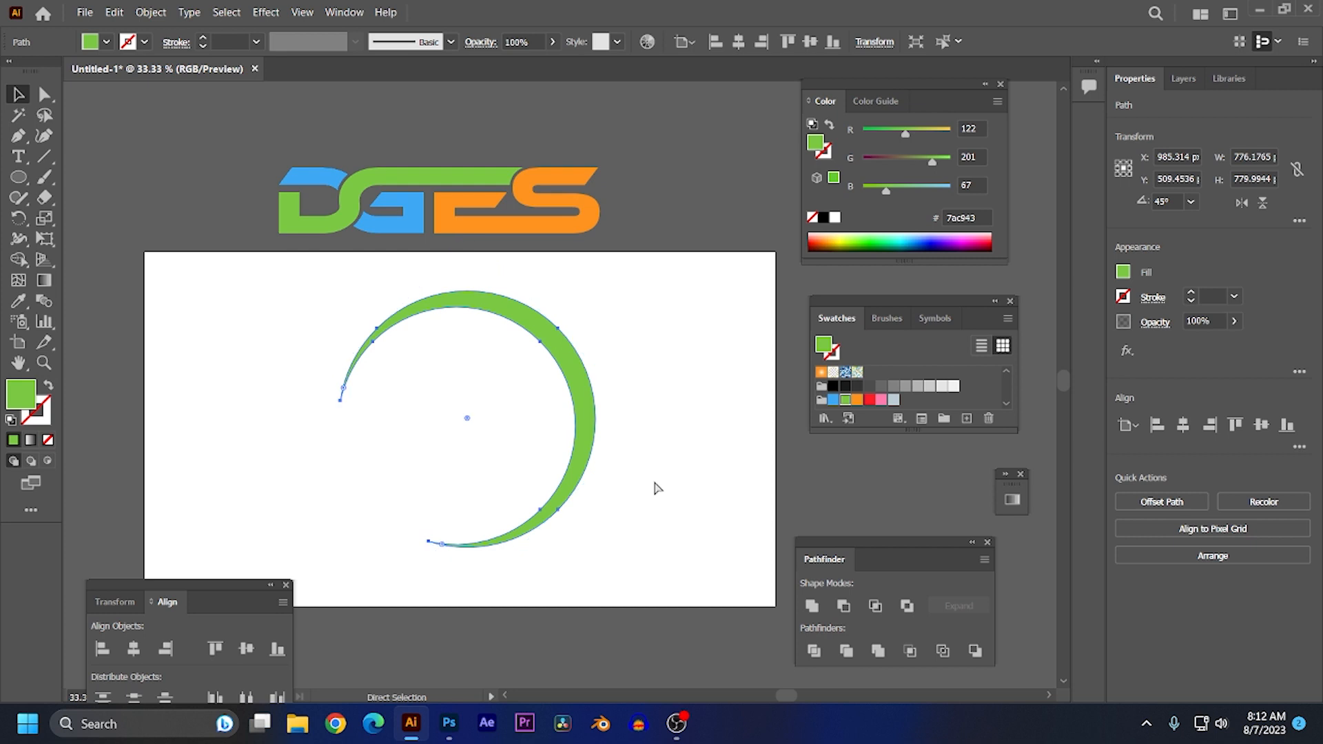
{"action": "left_click", "coordinate": [607, 411]}
- Draw a green circle about 694 px in diameter inside the crescent, leaving a thin gap along its inner edge
{"action": "left_click", "coordinate": [19, 177]}
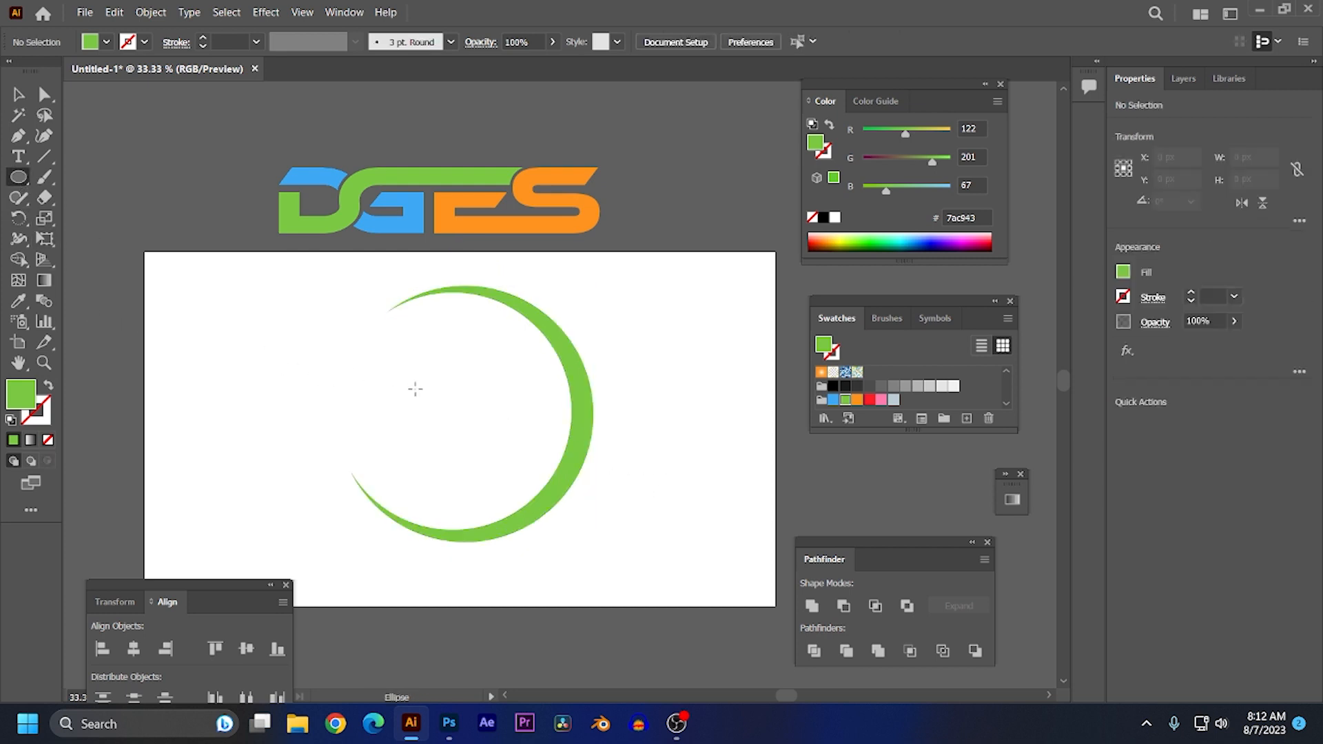
{"action": "left_click_drag", "start_coordinate": [394, 381], "coordinate": [476, 504]}
{"action": "left_click_drag", "start_coordinate": [396, 383], "coordinate": [451, 416]}
{"action": "mouse_move", "coordinate": [572, 535]}
{"action": "left_mouse_down"}
{"action": "mouse_move", "coordinate": [550, 529]}
{"action": "mouse_move", "coordinate": [566, 528]}
{"action": "left_mouse_up"}
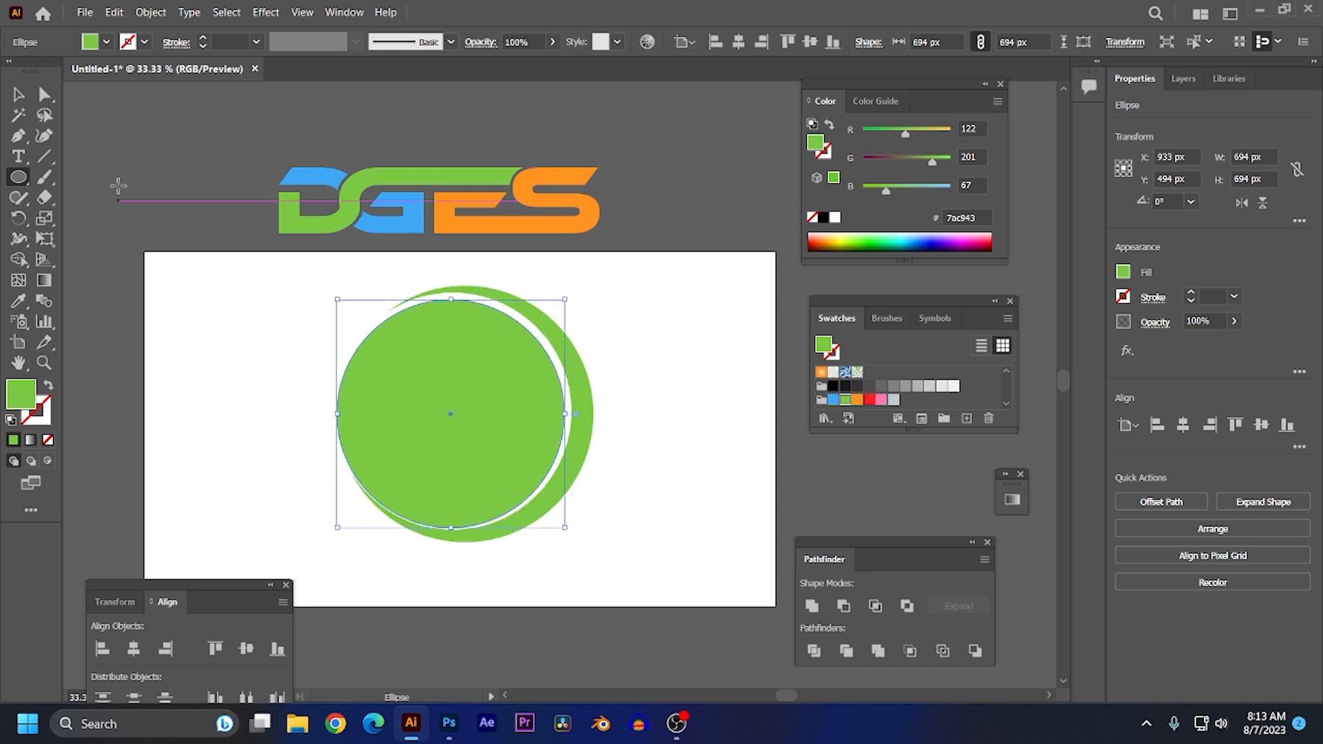
- Paste a copy of the inner circle in front, scale it to about 643 px and nudge it right to about X 967.5 px
{"action": "left_click", "coordinate": [114, 12]}
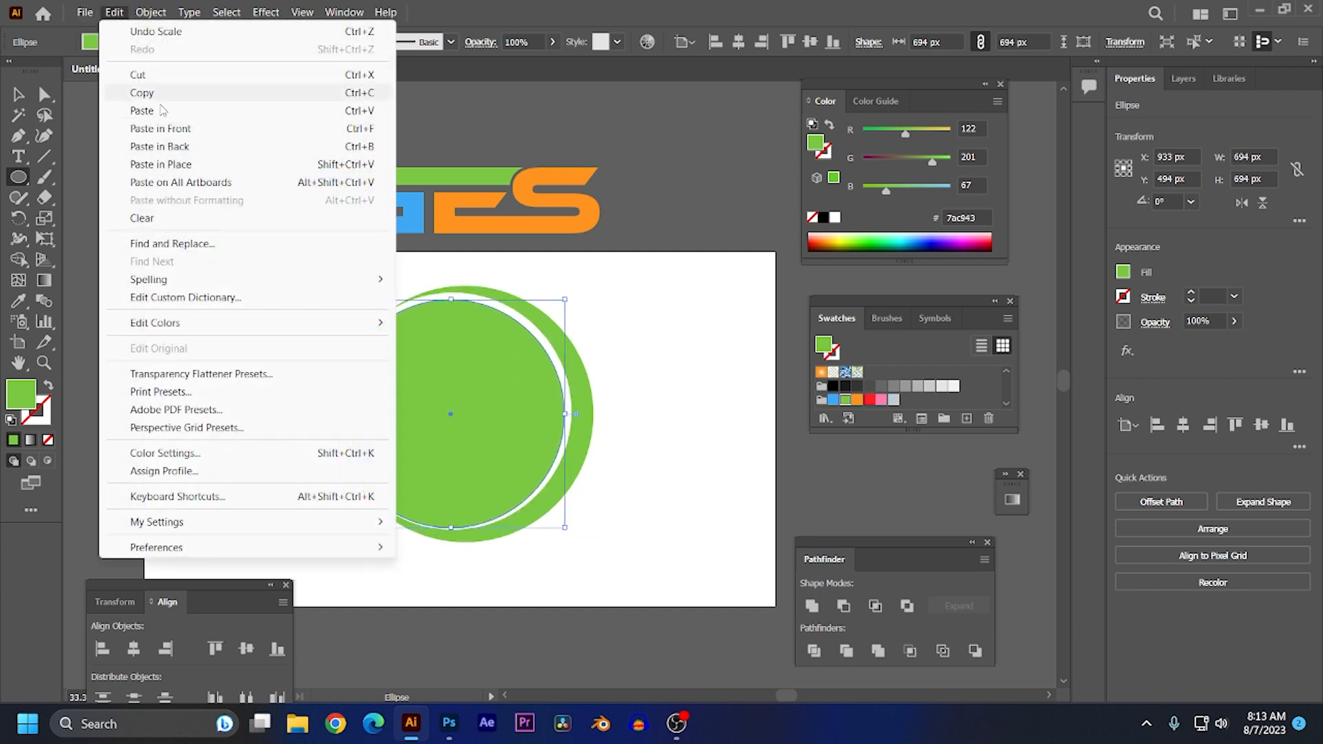
{"action": "left_click", "coordinate": [163, 93]}
{"action": "left_click", "coordinate": [115, 13]}
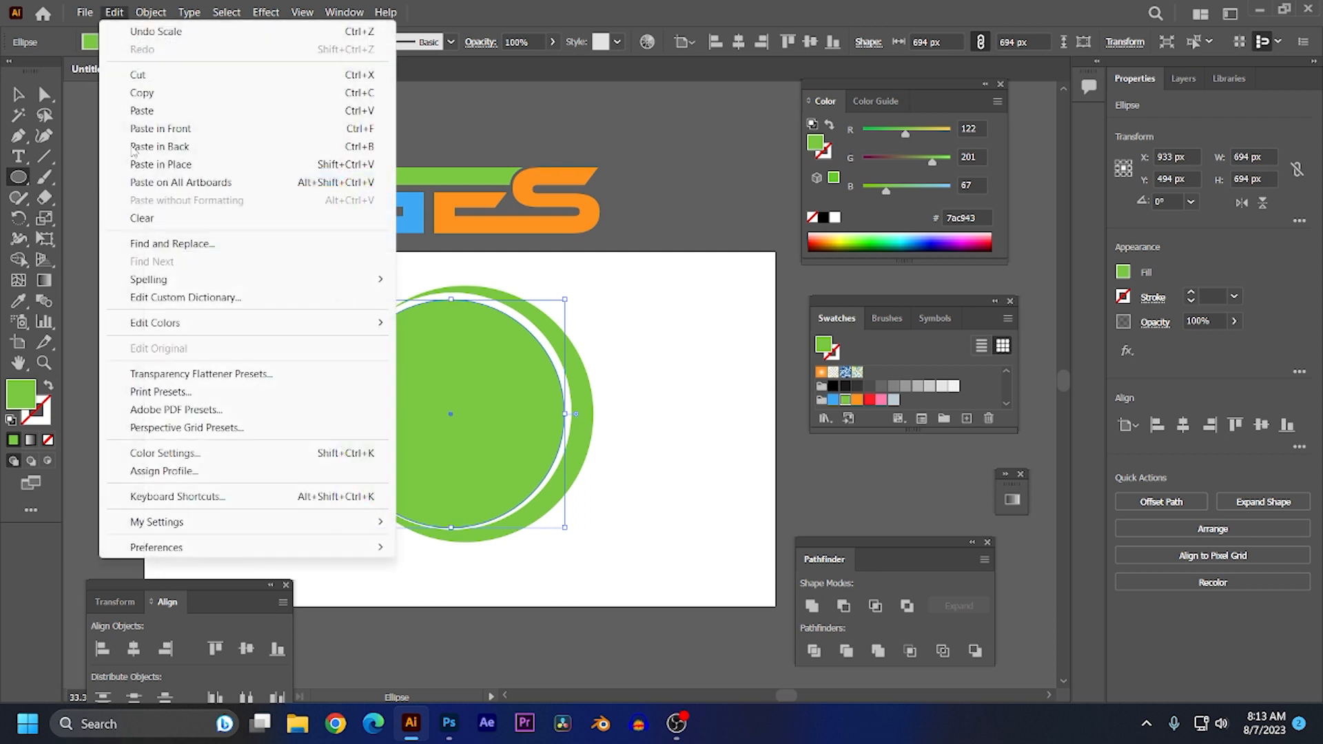
{"action": "left_click", "coordinate": [175, 129]}
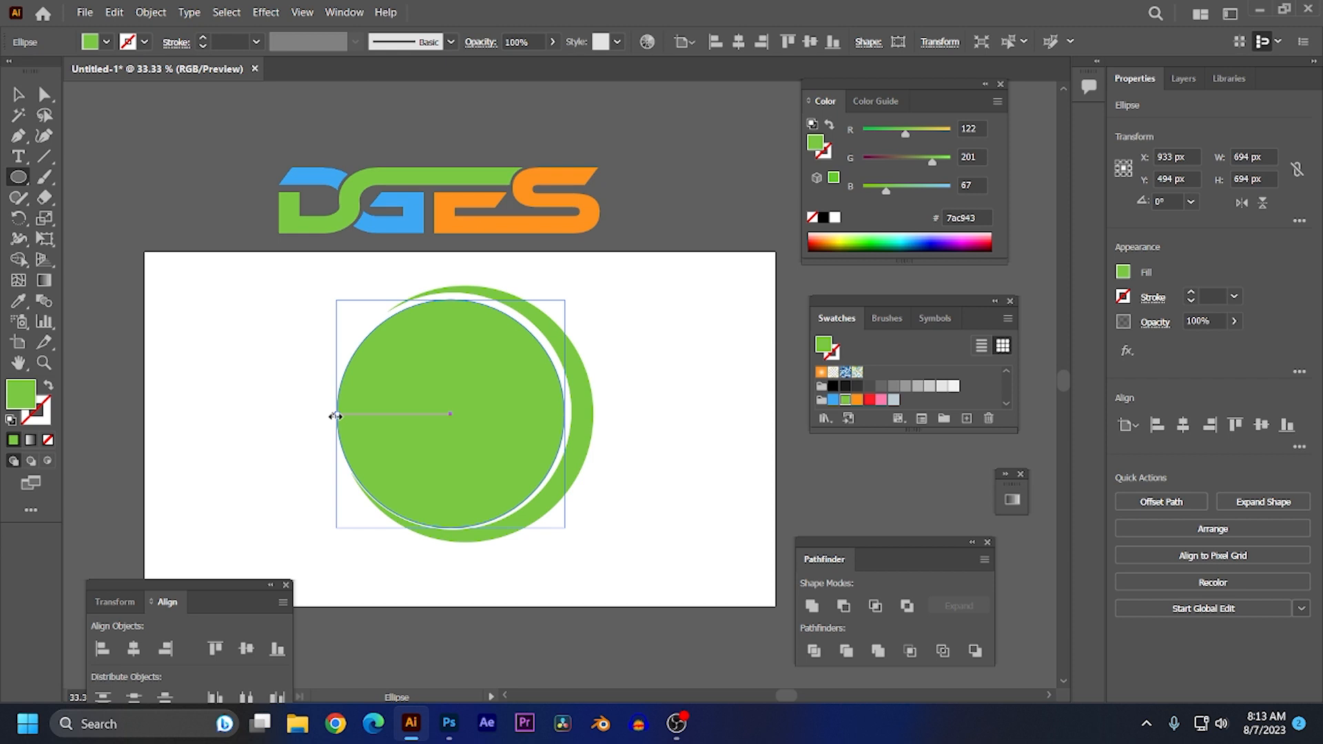
{"action": "left_click_drag", "start_coordinate": [336, 416], "coordinate": [357, 417]}
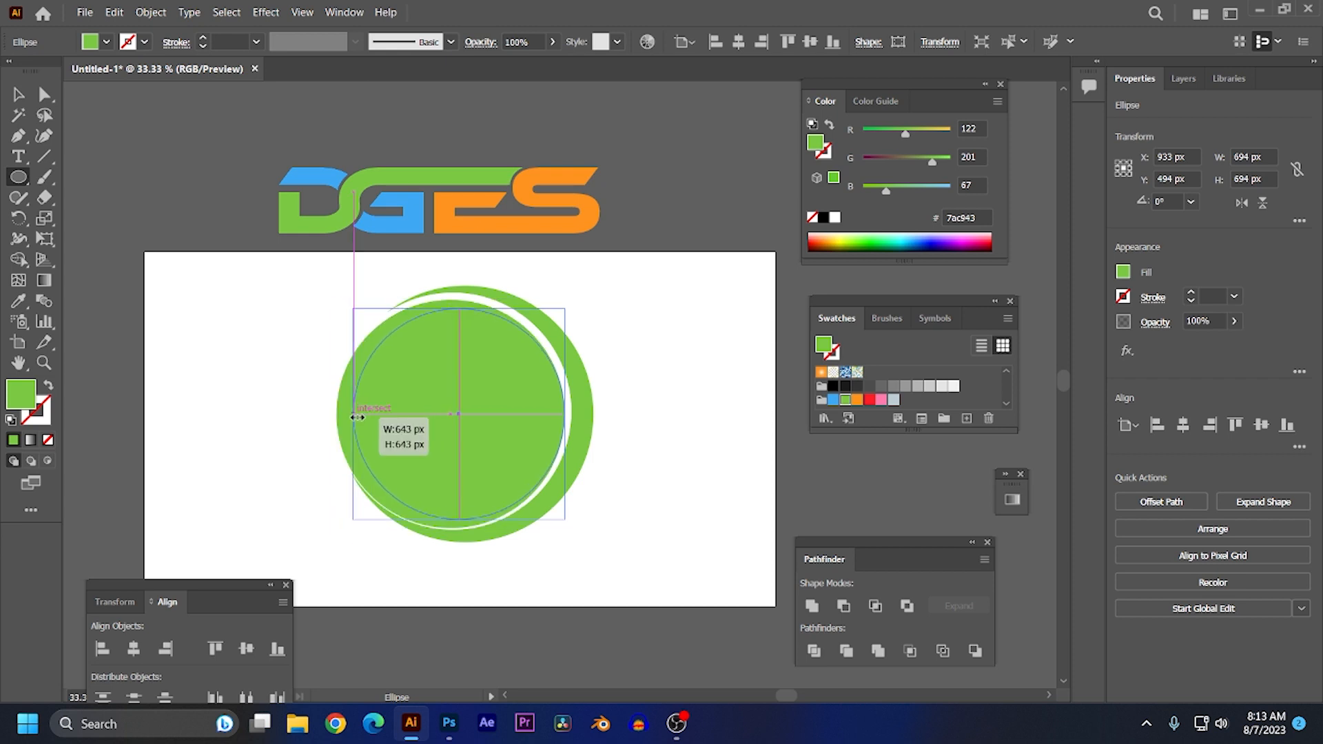
{"action": "left_click_drag", "start_coordinate": [357, 417], "coordinate": [357, 417]}
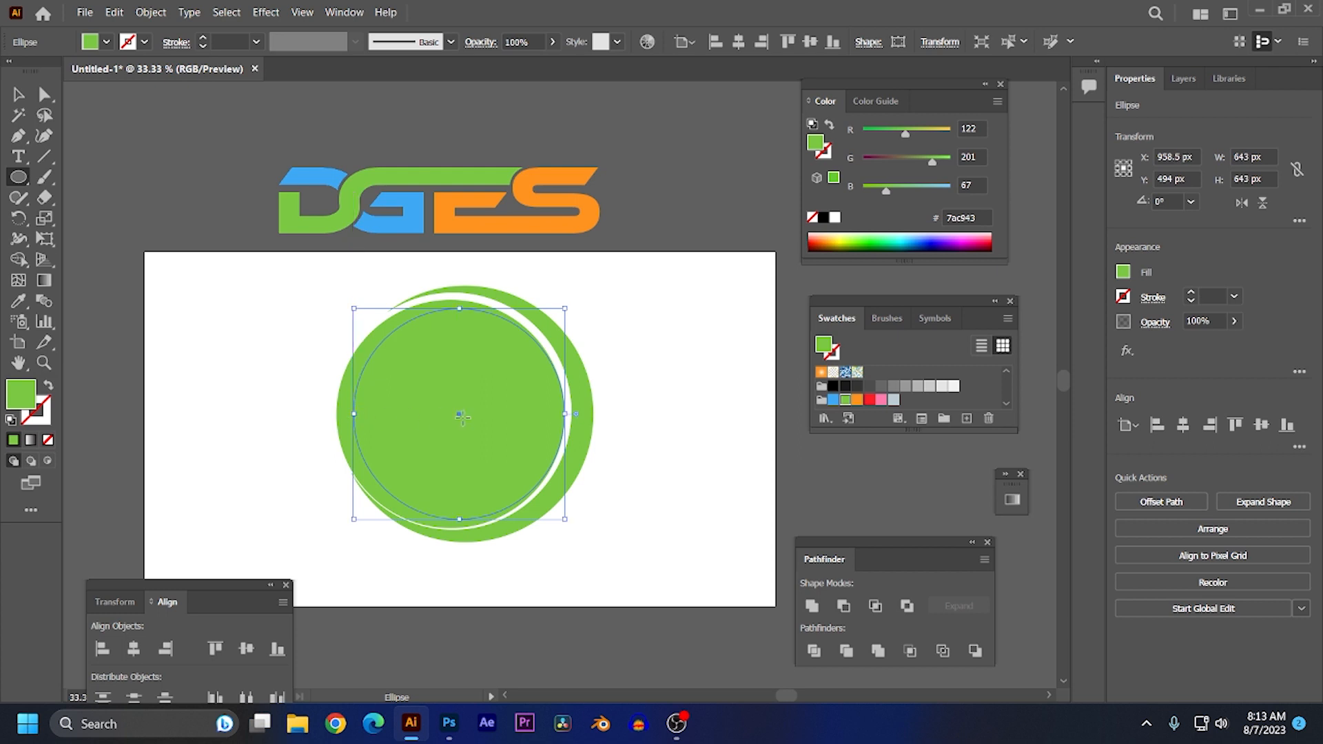
{"action": "key", "text": "Right"}
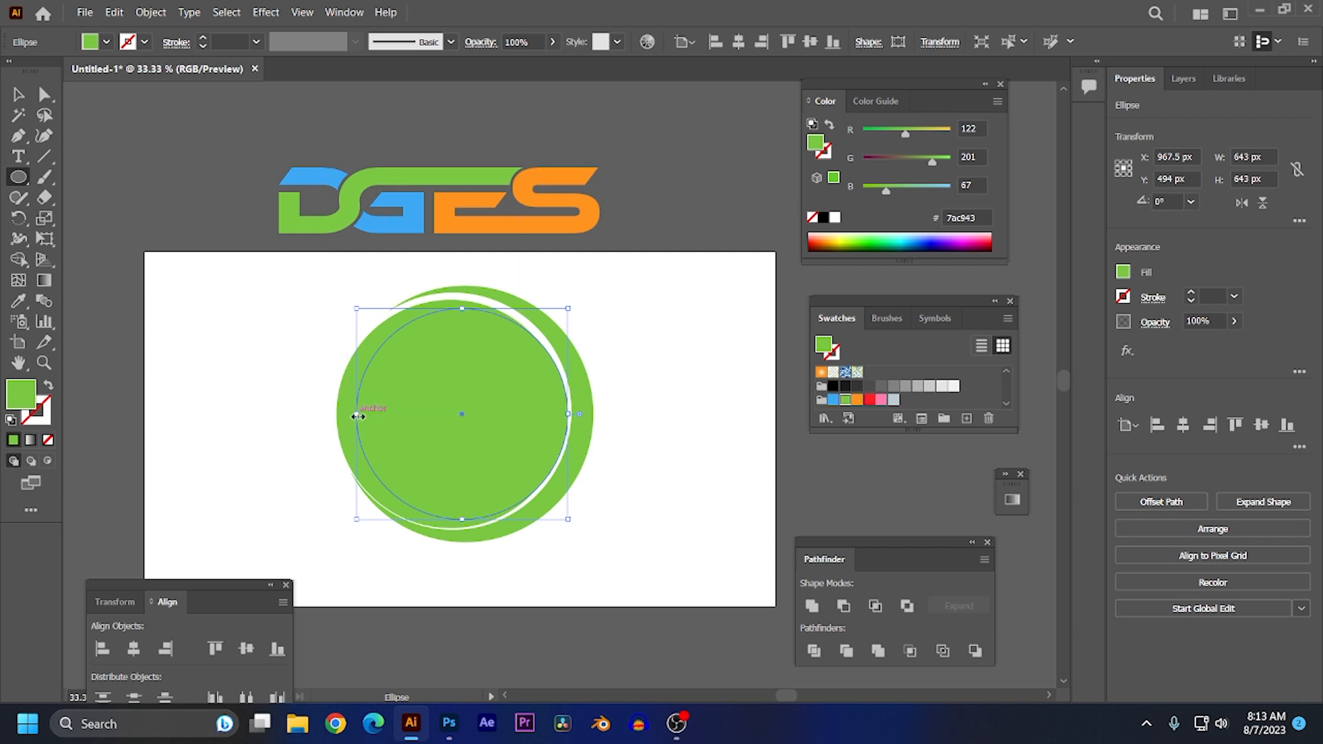
{"action": "left_click_drag", "start_coordinate": [358, 416], "coordinate": [358, 416]}
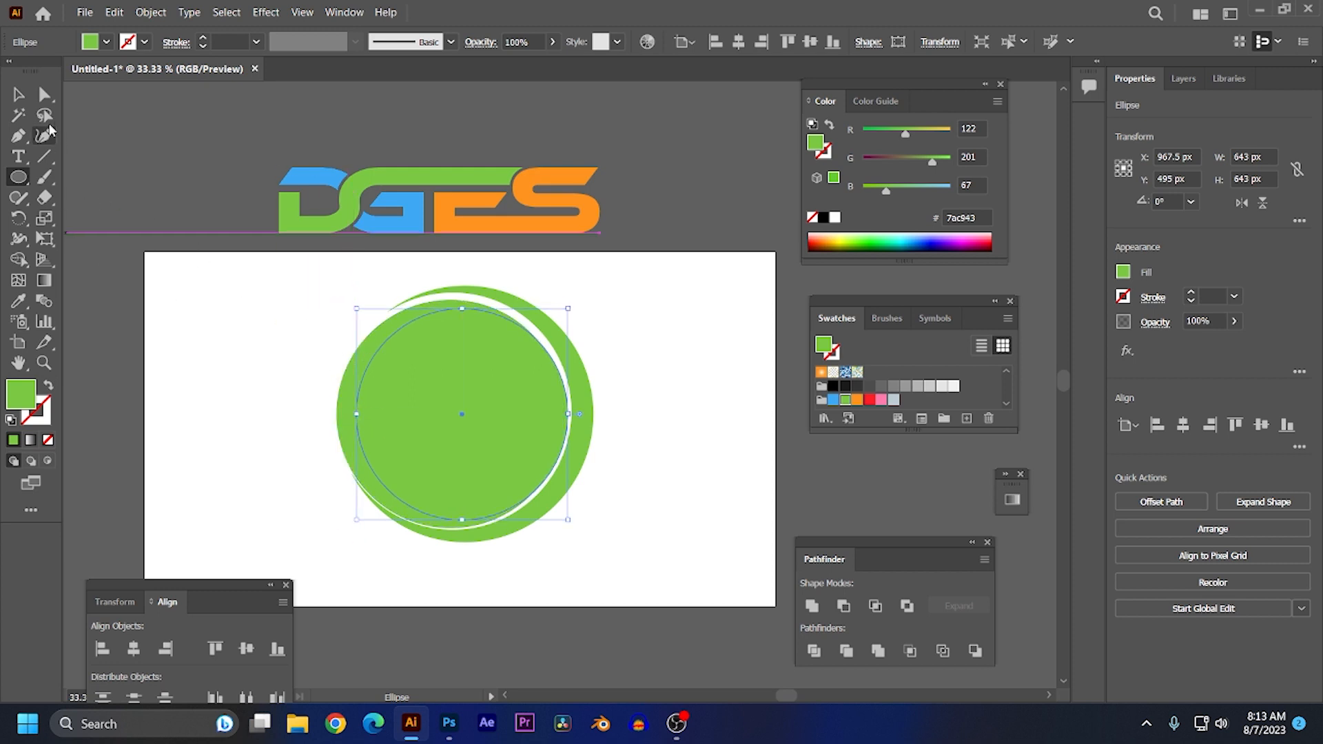
- Subtract the 643 px circle from the 694 px circle with Minus Front to form a second, opposite-facing crescent
{"action": "left_click", "coordinate": [18, 94]}
{"action": "left_click_drag", "start_coordinate": [278, 361], "coordinate": [407, 423]}
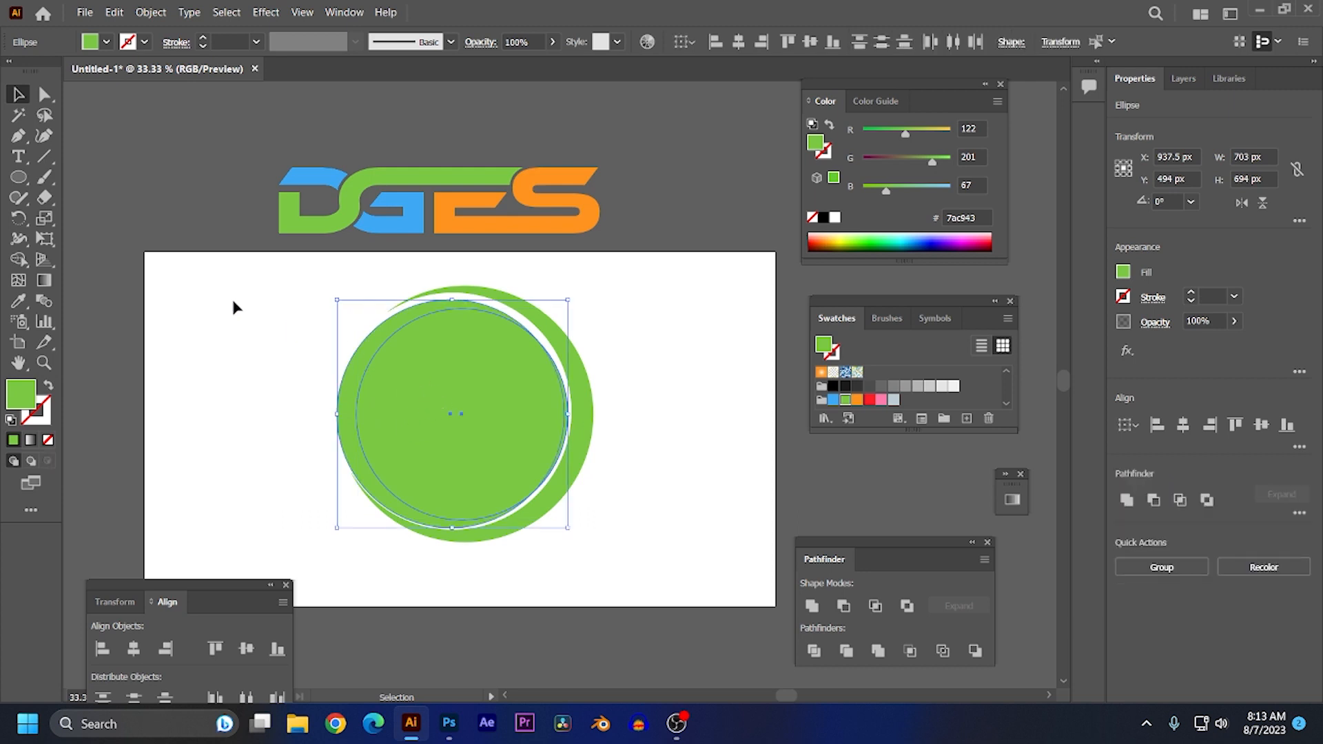
{"action": "left_click", "coordinate": [19, 259]}
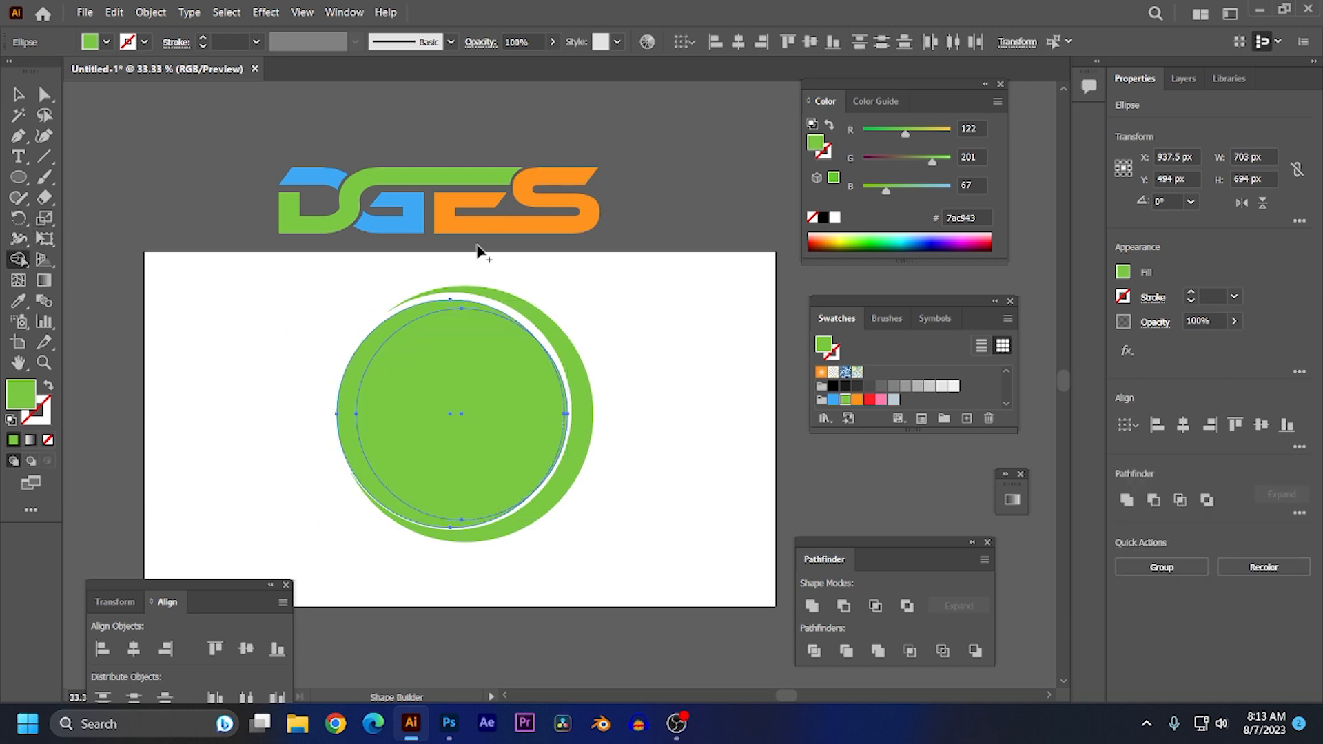
{"action": "left_click", "coordinate": [843, 606]}
{"action": "key", "text": "v"}
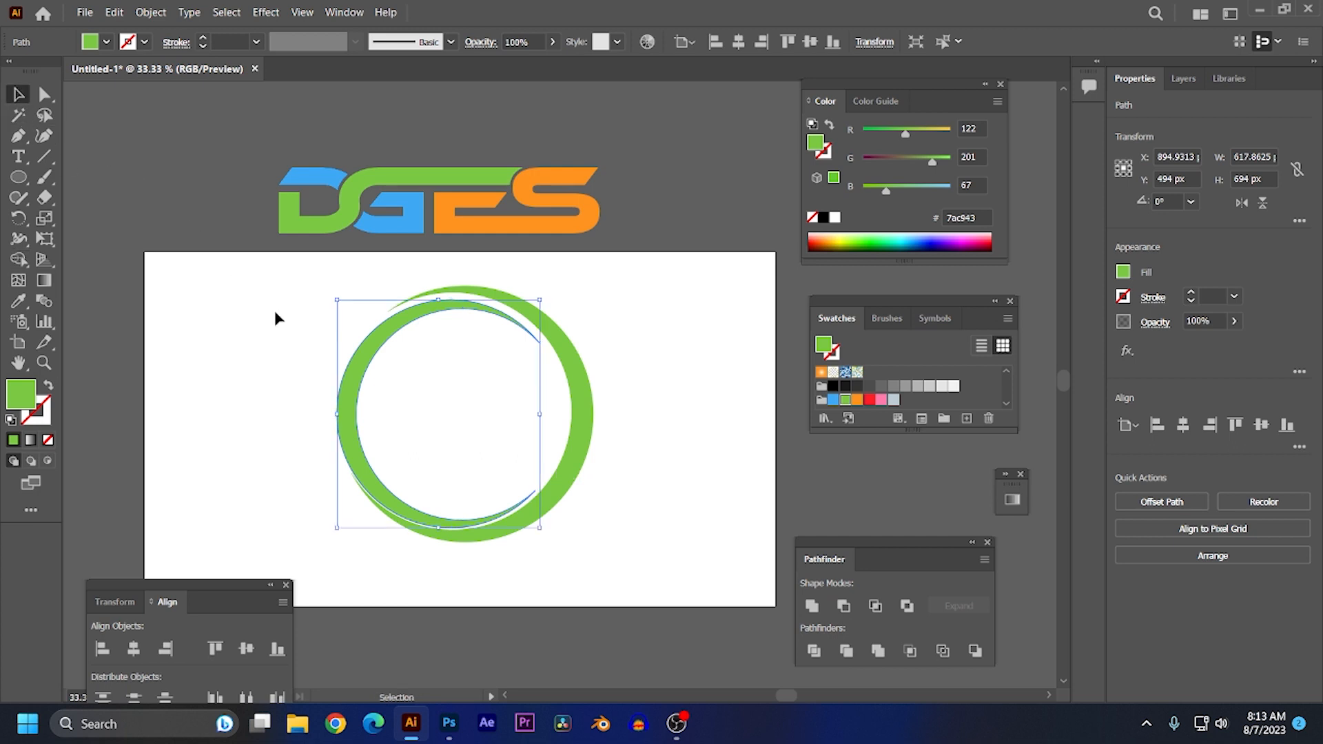
- Scale the inner crescent down proportionally around its centre to about 572 × 643 px
{"action": "left_click_drag", "start_coordinate": [539, 531], "coordinate": [529, 530]}
{"action": "left_click_drag", "start_coordinate": [528, 531], "coordinate": [537, 531]}
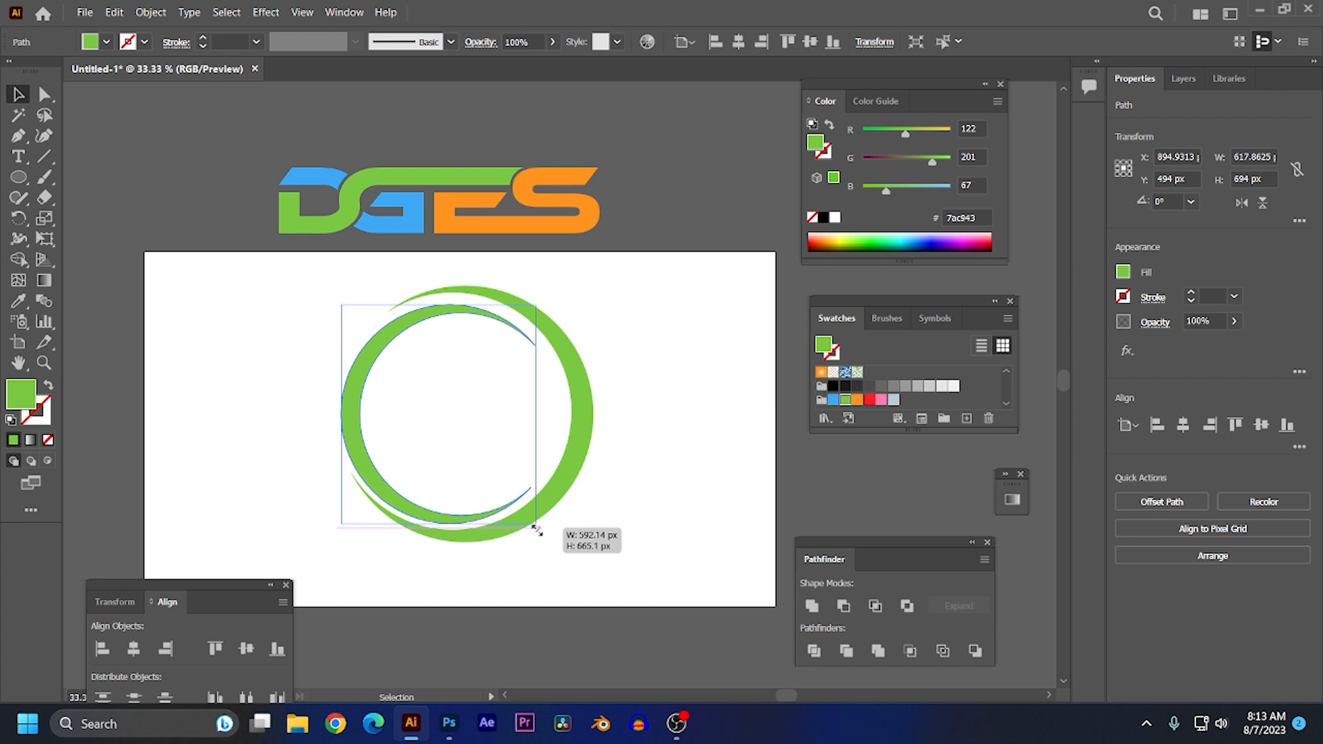
{"action": "left_click_drag", "start_coordinate": [537, 531], "coordinate": [537, 531]}
{"action": "left_click", "coordinate": [527, 553]}
{"action": "scroll", "coordinate": [506, 466], "scroll_direction": "down", "scroll_amount": 1}
{"action": "scroll", "coordinate": [507, 466], "scroll_direction": "up", "scroll_amount": 1}
{"action": "scroll", "coordinate": [507, 466], "scroll_direction": "down", "scroll_amount": 1}
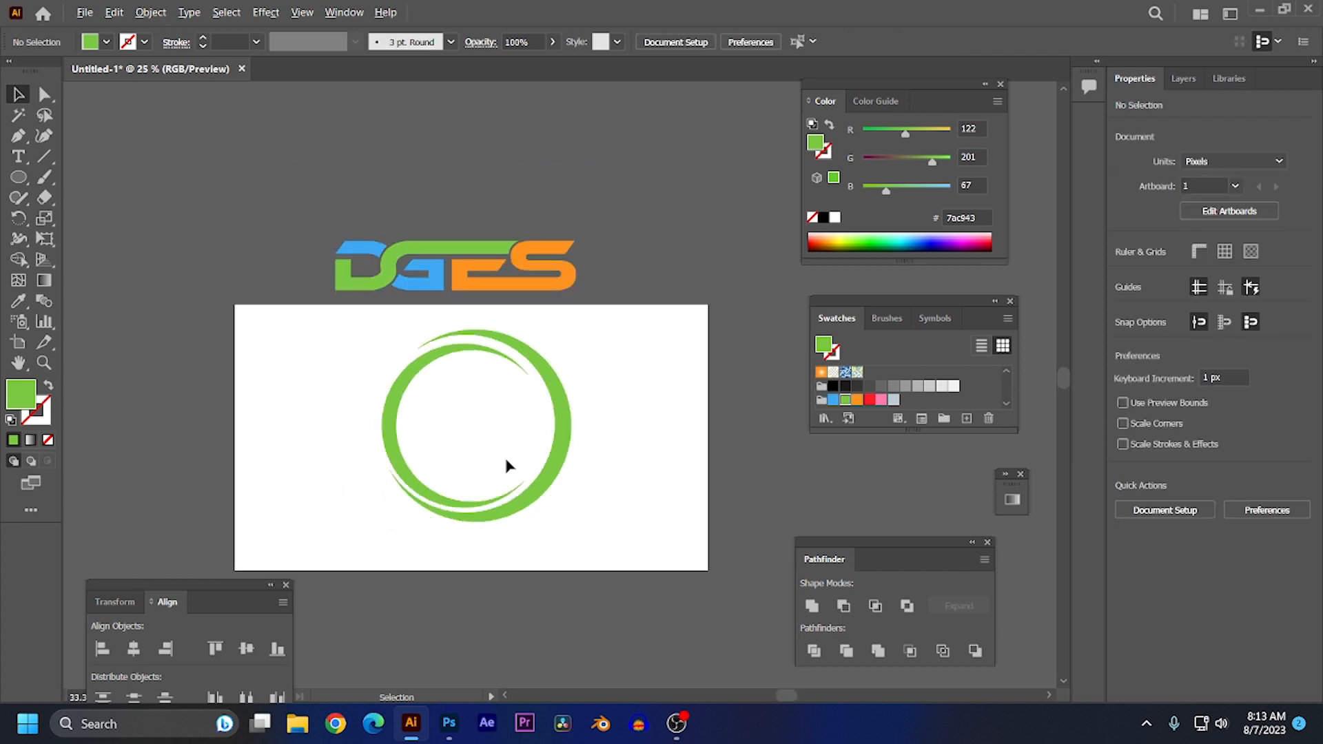
{"action": "left_click", "coordinate": [404, 396]}
{"action": "left_click_drag", "start_coordinate": [530, 510], "coordinate": [527, 511]}
- Nudge the inner crescent left and up to about X 874 px, Y 484 px
{"action": "key", "text": "Left"}
{"action": "key", "text": "Left"}
{"action": "key", "text": "Left"}
{"action": "key", "text": "Left"}
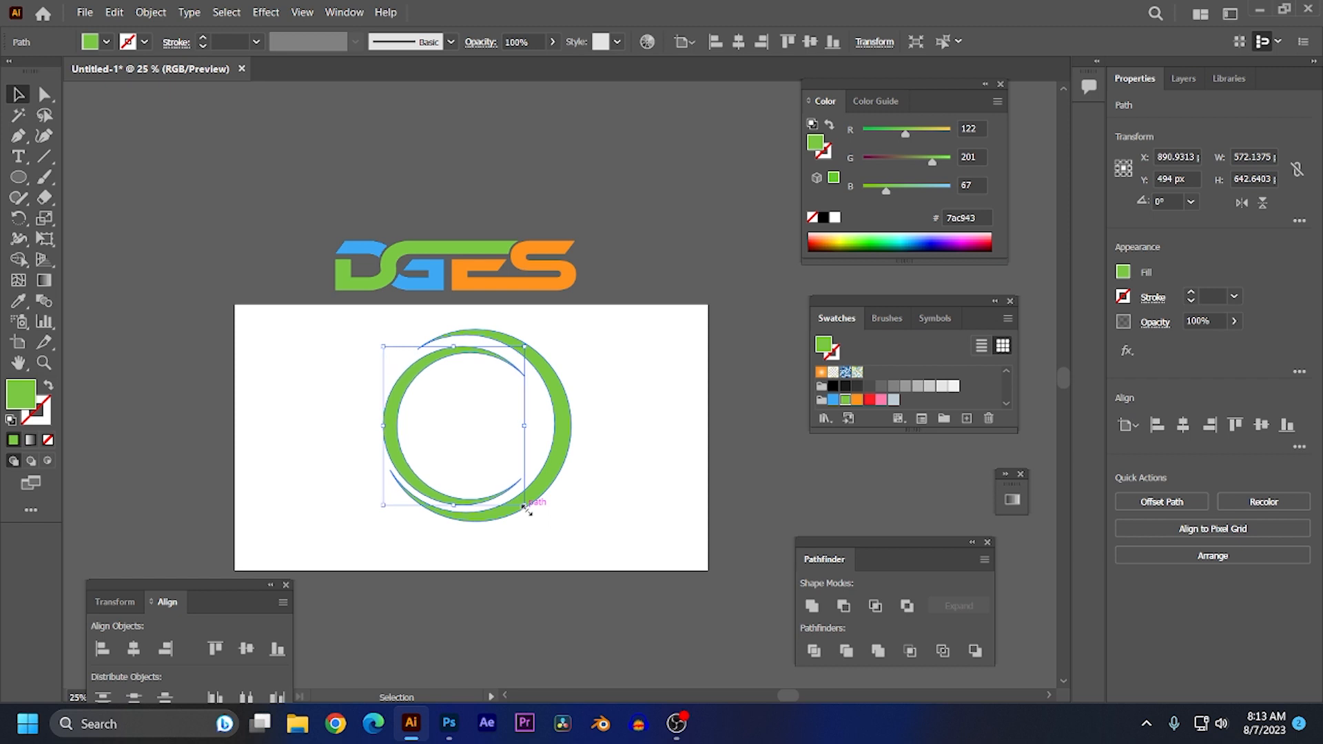
{"action": "key", "text": "Left"}
{"action": "key", "text": "Left"}
{"action": "key", "text": "Left"}
{"action": "key", "text": "Left"}
{"action": "key", "text": "Left"}
{"action": "key", "text": "Left"}
{"action": "key", "text": "Left"}
{"action": "key", "text": "Up"}
{"action": "key", "text": "Up"}
{"action": "key", "text": "Up"}
{"action": "key", "text": "Up"}
{"action": "key", "text": "Up"}
{"action": "key", "text": "Up"}
{"action": "key", "text": "Up"}
{"action": "key", "text": "Left"}
{"action": "key", "text": "Left"}
{"action": "key", "text": "Left"}
{"action": "key", "text": "Left"}
{"action": "key", "text": "Left"}
{"action": "key", "text": "Left"}
{"action": "key", "text": "Left"}
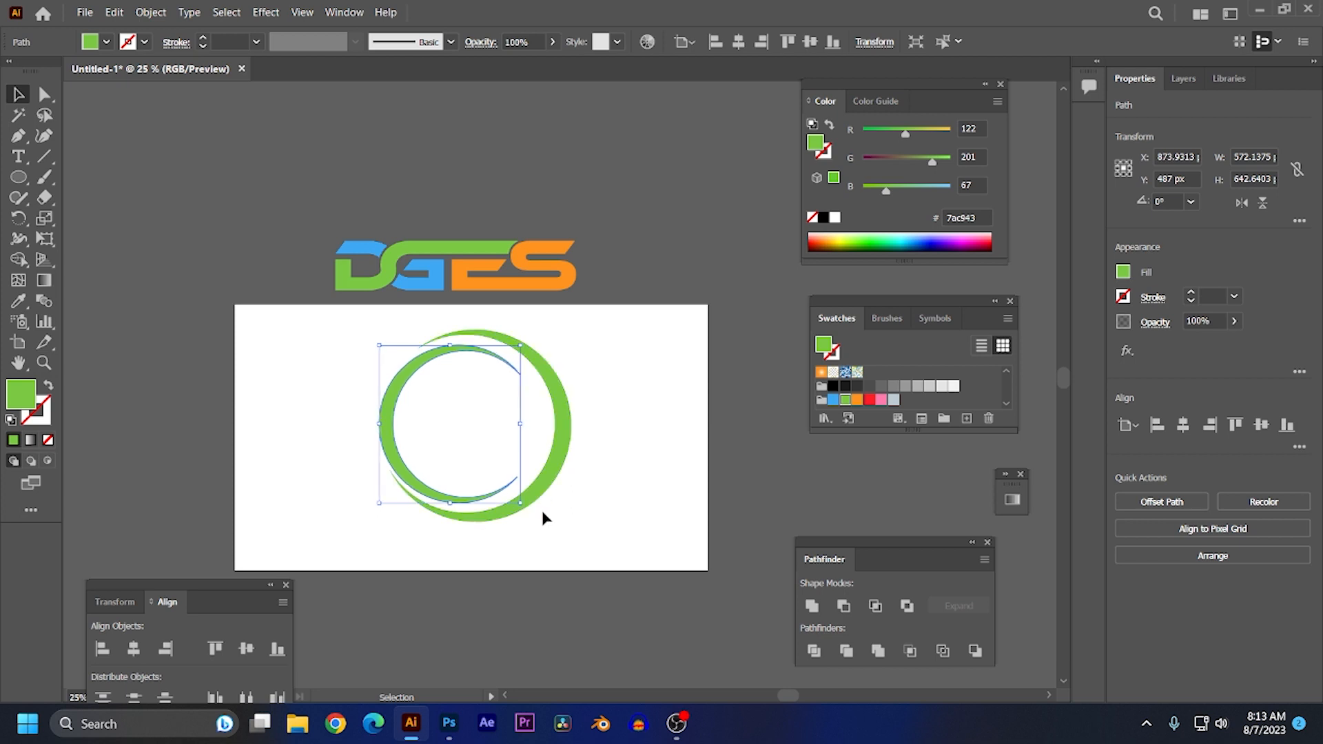
{"action": "key", "text": "Up"}
{"action": "key", "text": "Up"}
{"action": "key", "text": "Up"}
{"action": "key", "text": "Up"}
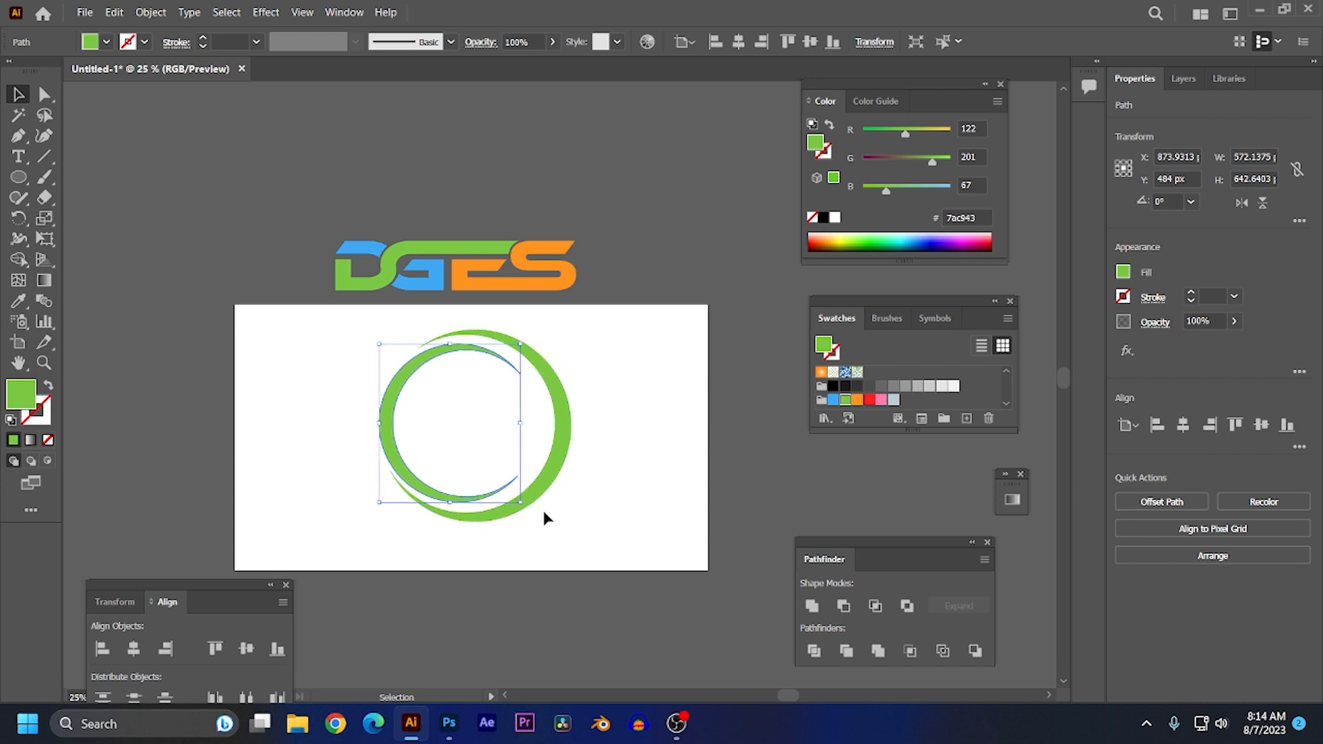
- Shear both green crescents together along the horizontal axis by about 26° to form a slanted oval emblem
{"action": "left_click_drag", "start_coordinate": [361, 376], "coordinate": [552, 552]}
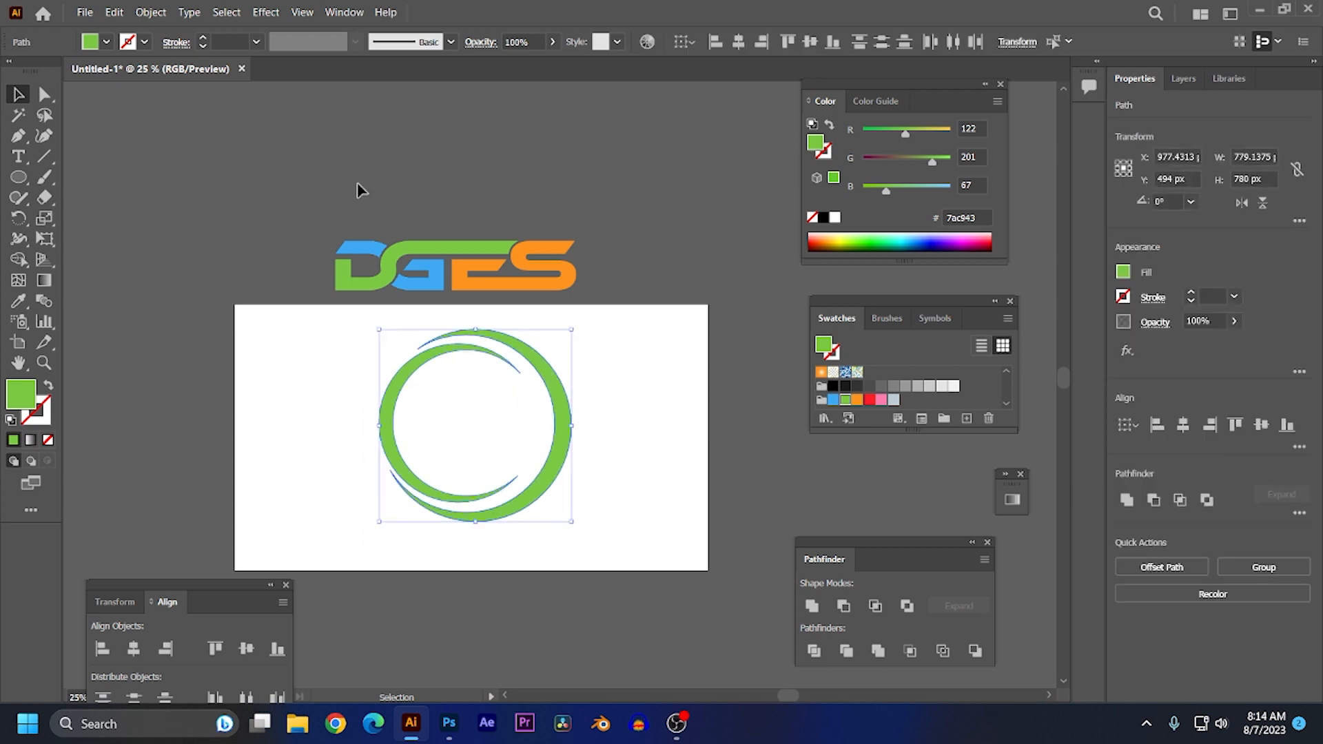
{"action": "right_click", "coordinate": [567, 423]}
{"action": "mouse_move", "coordinate": [627, 320]}
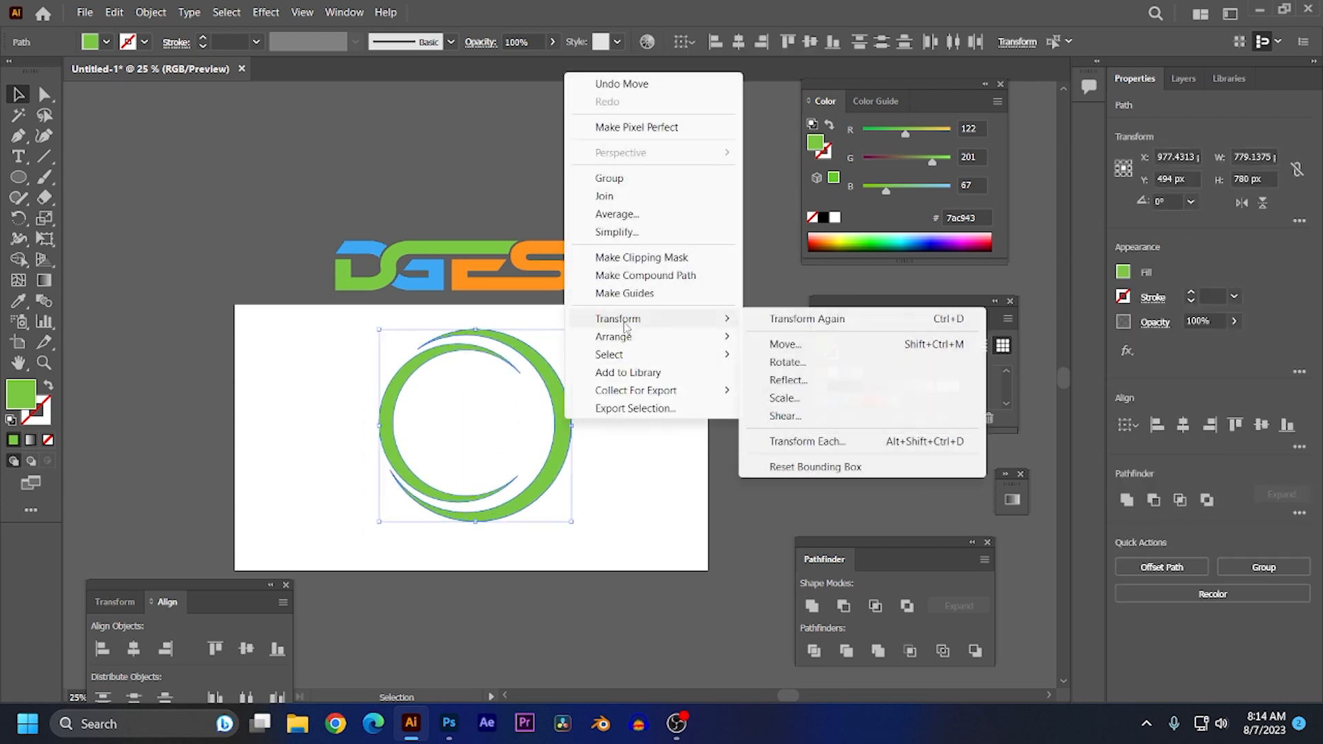
{"action": "left_click", "coordinate": [793, 416]}
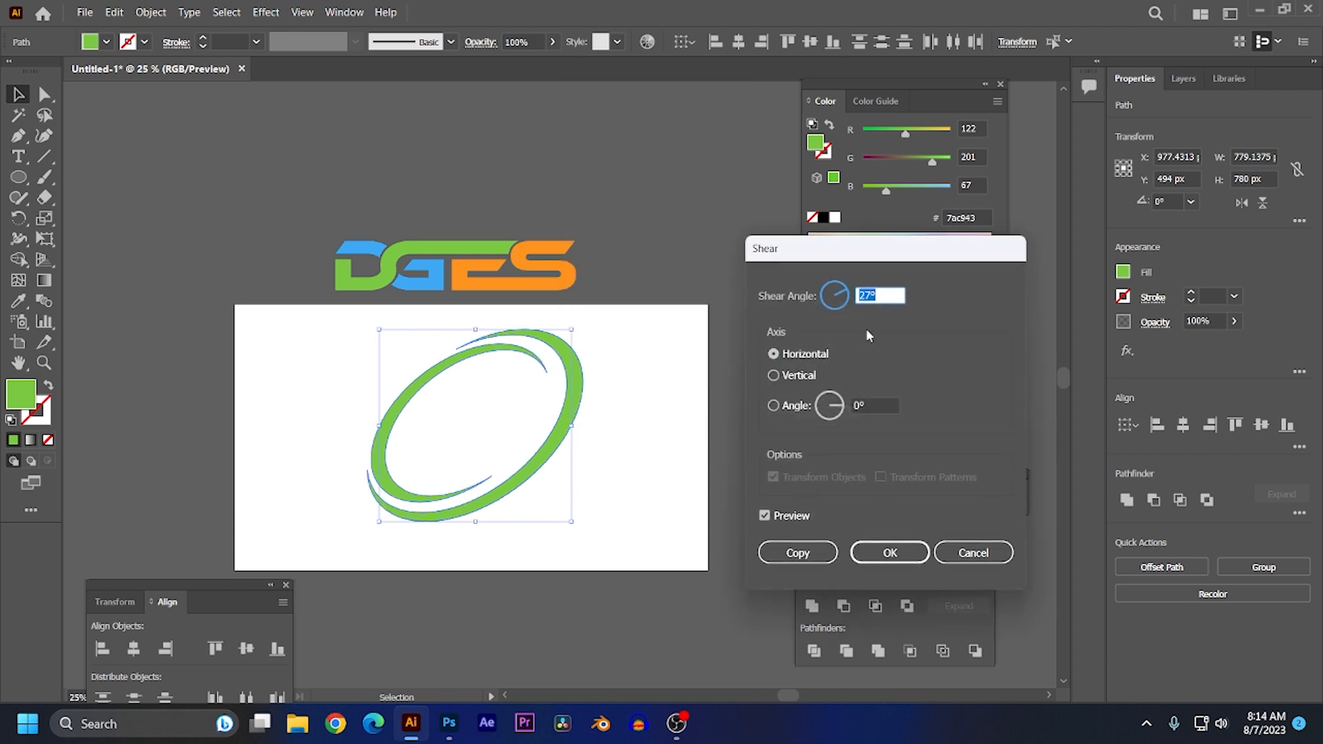
{"action": "key", "text": "Down"}
{"action": "key", "text": "Down"}
{"action": "key", "text": "Up"}
{"action": "left_click", "coordinate": [891, 553]}
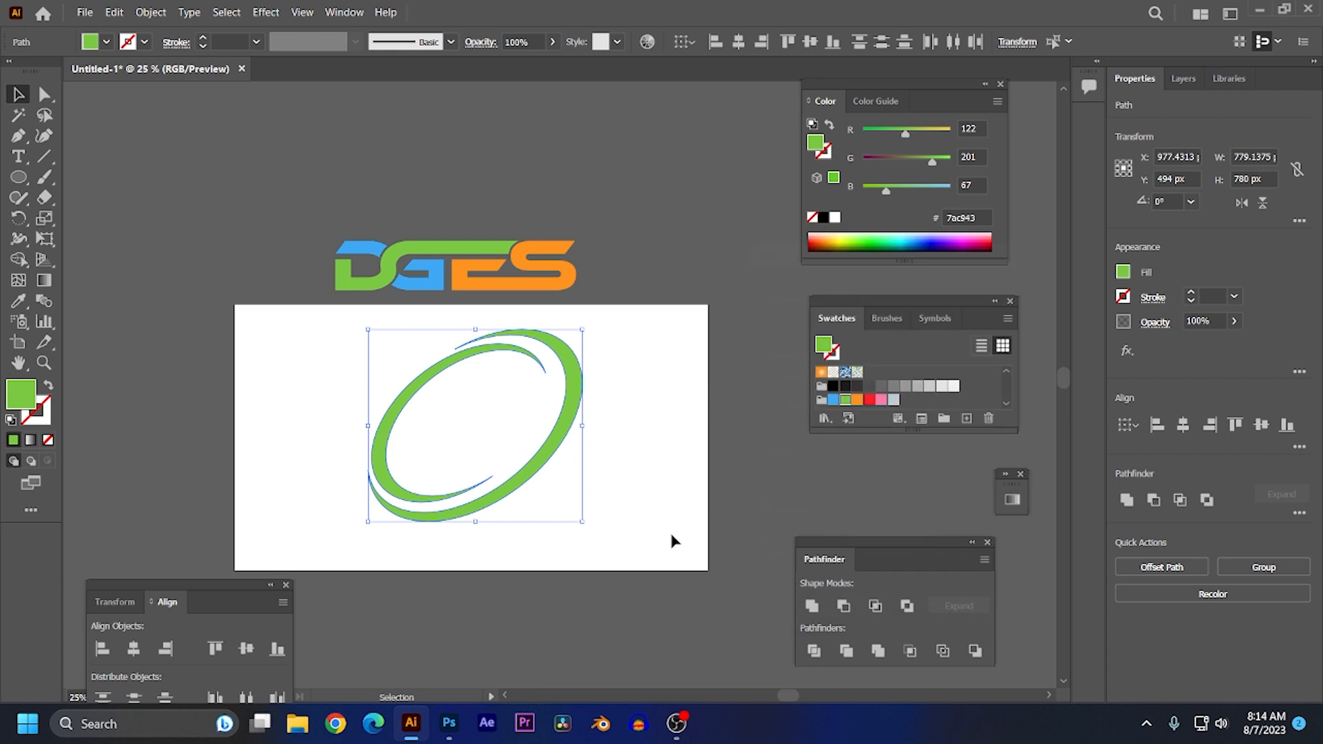
{"action": "left_click", "coordinate": [666, 528]}
{"action": "scroll", "coordinate": [530, 449], "scroll_direction": "down", "scroll_amount": 1}
{"action": "scroll", "coordinate": [529, 451], "scroll_direction": "up", "scroll_amount": 1}
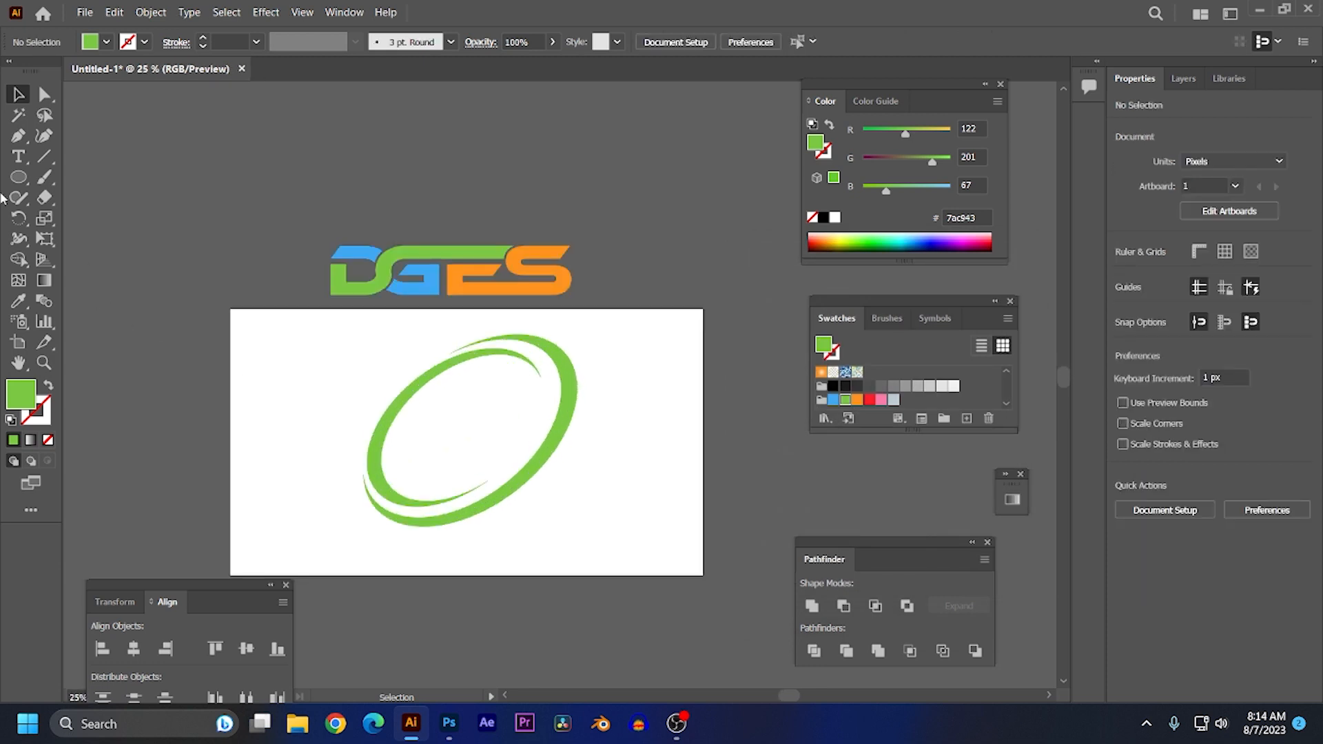
- Draw a horizontal rectangle about 1301 × 304 px and position it across the middle of the slanted crescents
{"action": "left_click_drag", "start_coordinate": [17, 178], "coordinate": [68, 228]}
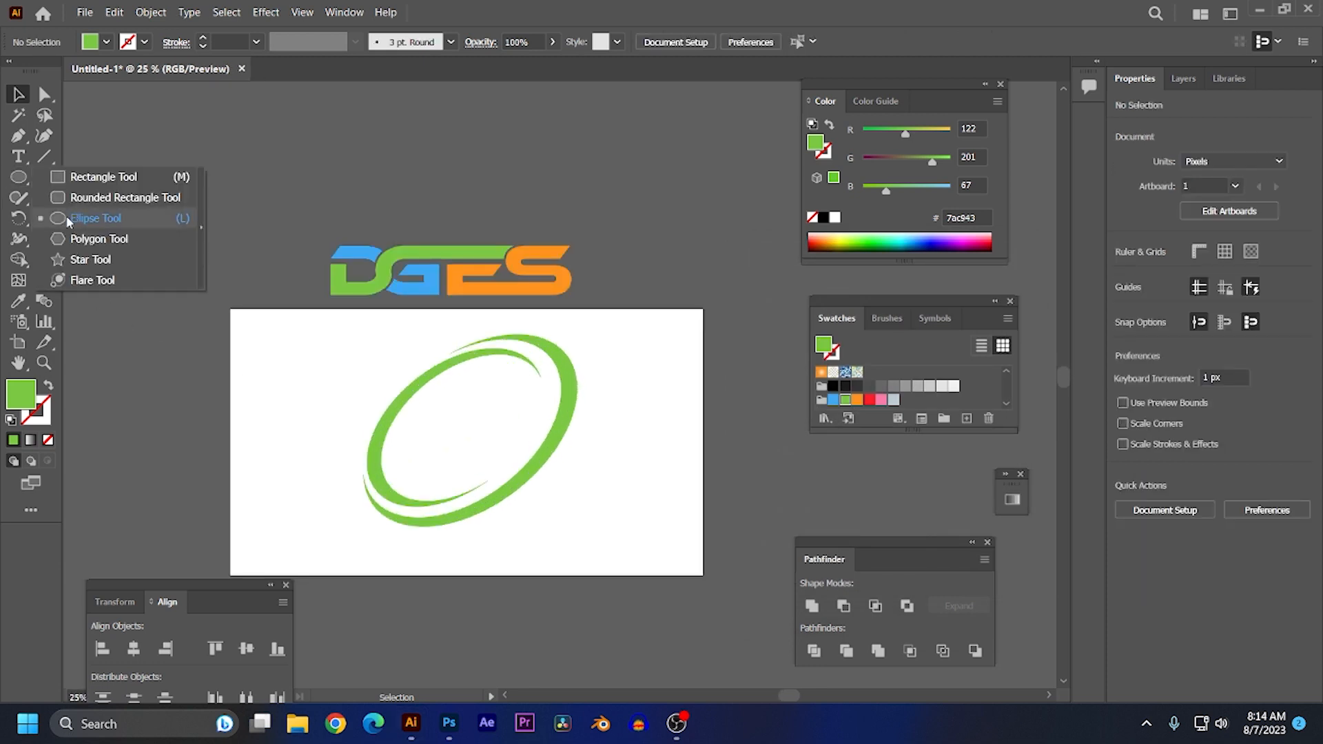
{"action": "left_click", "coordinate": [91, 178]}
{"action": "left_click_drag", "start_coordinate": [325, 375], "coordinate": [646, 449]}
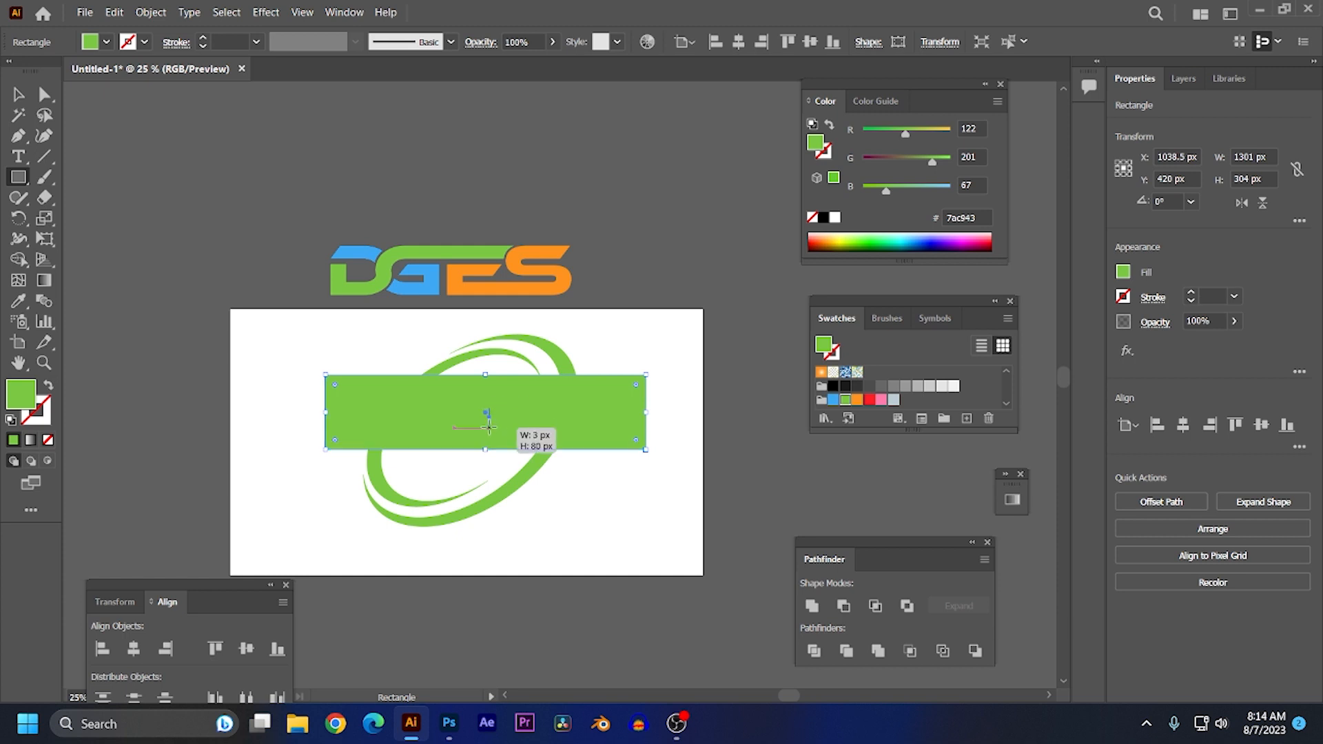
{"action": "key", "text": "ctrl+shift+a"}
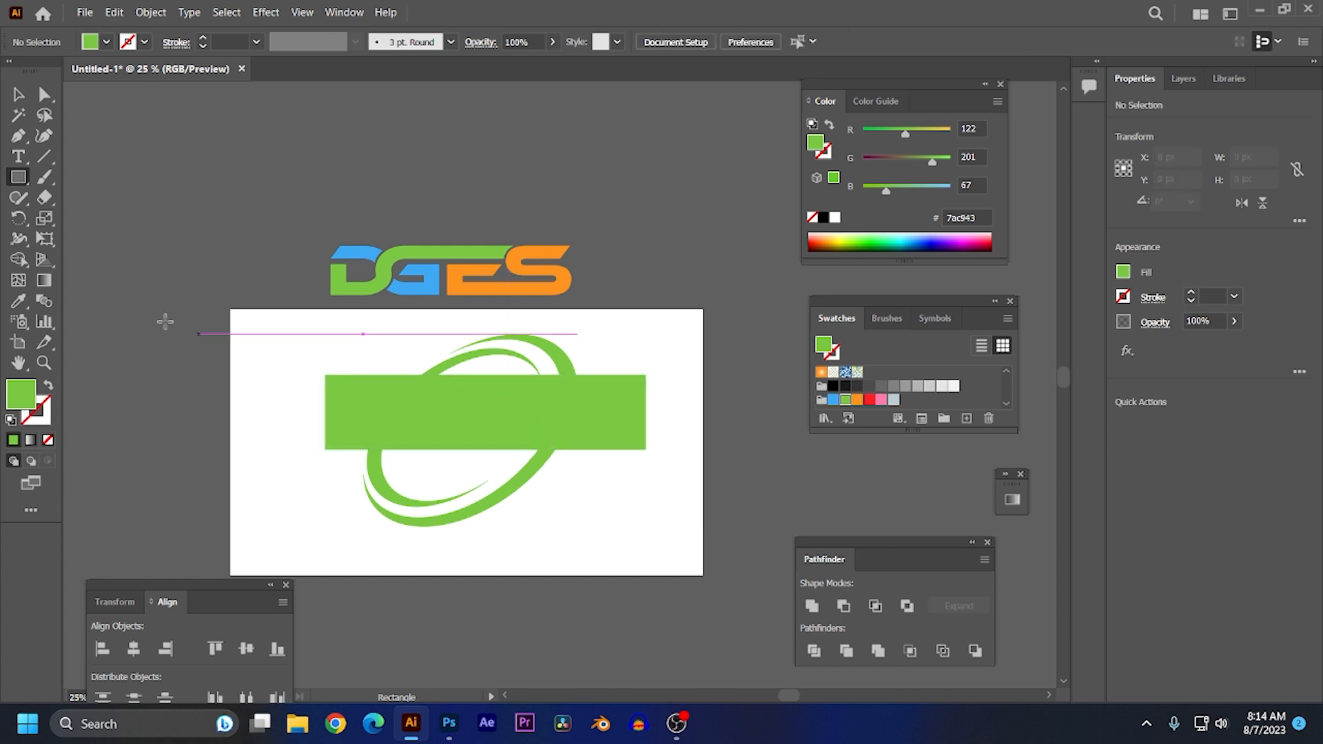
{"action": "left_click", "coordinate": [19, 95]}
{"action": "mouse_move", "coordinate": [466, 414]}
{"action": "left_mouse_down"}
{"action": "mouse_move", "coordinate": [461, 440]}
{"action": "mouse_move", "coordinate": [471, 426]}
{"action": "left_mouse_up"}
- Use Shape Builder on the rectangle and crescents to delete the middle band, leaving a horizontal gap in the emblem
{"action": "left_click_drag", "start_coordinate": [662, 441], "coordinate": [319, 408]}
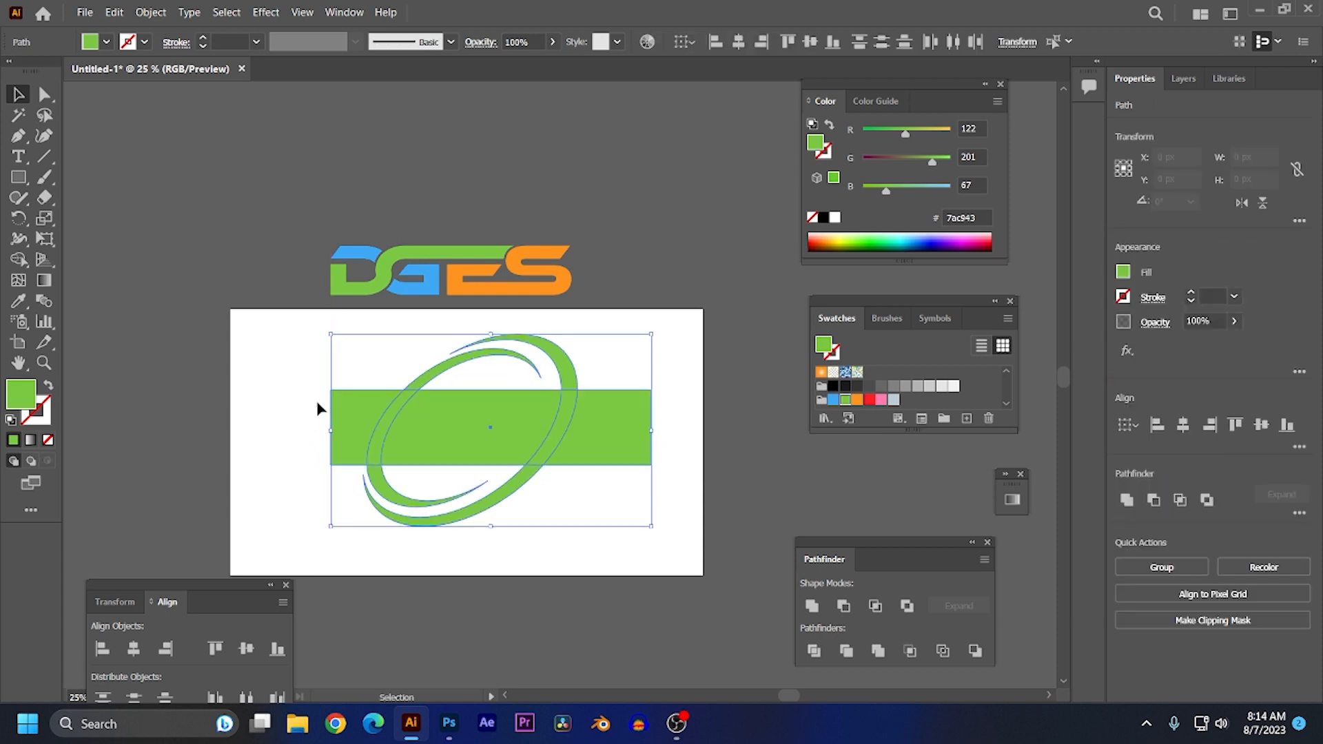
{"action": "left_click", "coordinate": [18, 259]}
{"action": "mouse_move", "coordinate": [647, 434]}
{"action": "left_mouse_down"}
{"action": "mouse_move", "coordinate": [521, 431]}
{"action": "mouse_move", "coordinate": [332, 414]}
{"action": "left_mouse_up"}
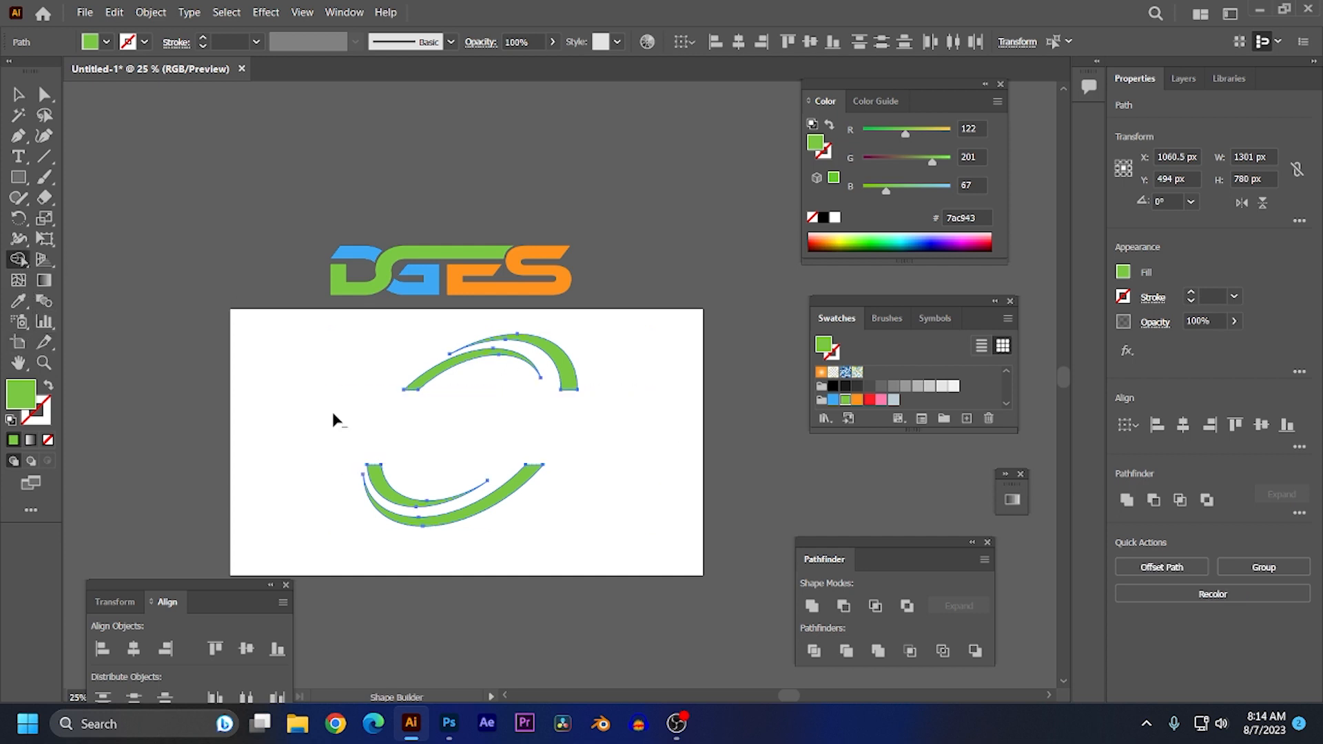
{"action": "left_click", "coordinate": [19, 94]}
- Move the whole DGES lettering into the emblem's gap, to about X 960 px, Y 482 px
{"action": "left_click", "coordinate": [329, 218]}
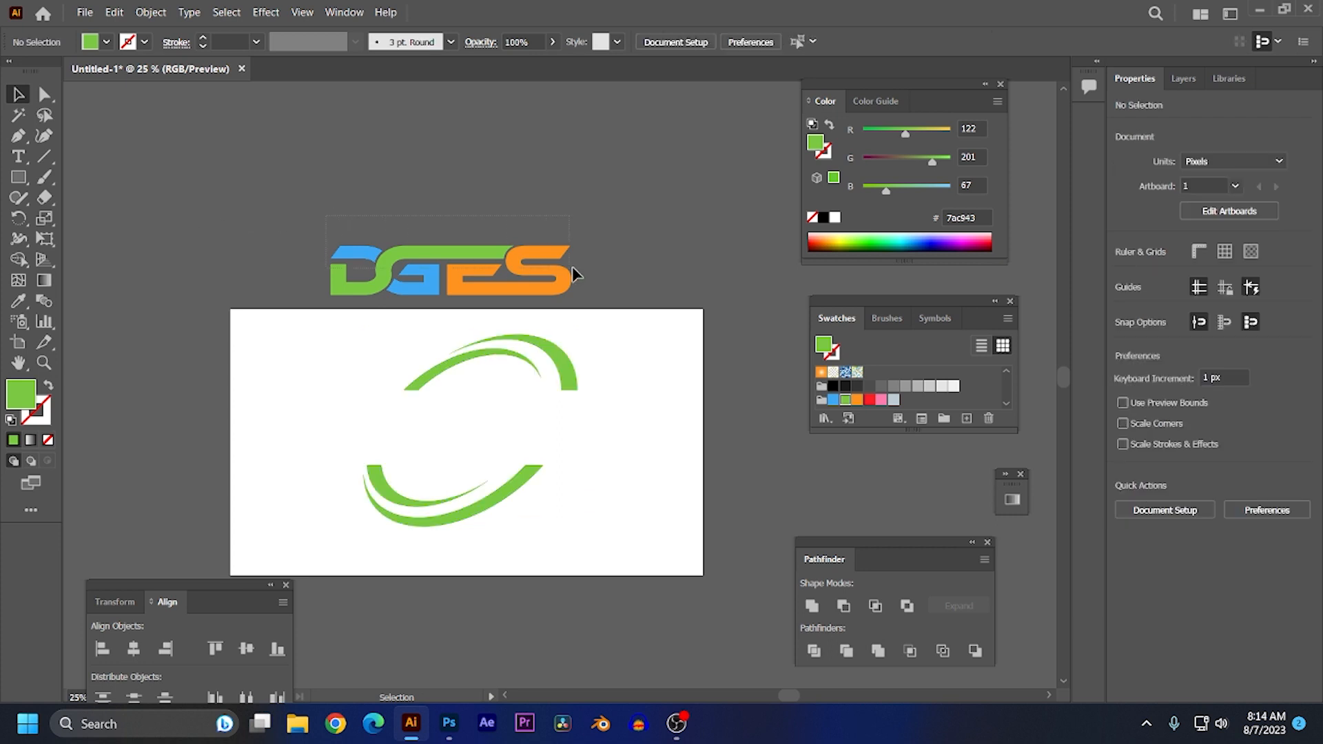
{"action": "left_click_drag", "start_coordinate": [572, 272], "coordinate": [572, 273]}
{"action": "left_click_drag", "start_coordinate": [449, 287], "coordinate": [462, 447]}
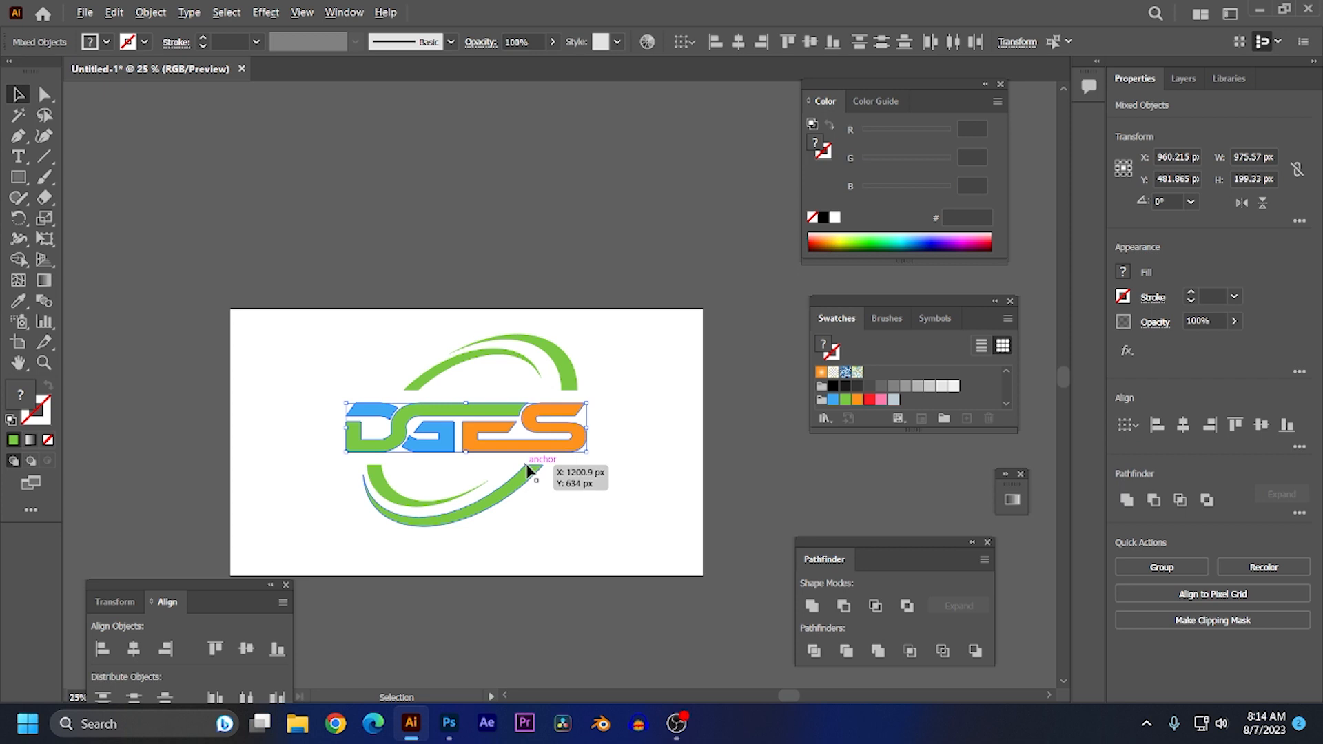
- Enlarge the lettering proportionally to about 1068 × 218 px and nudge it up to about Y 470 px
{"action": "scroll", "coordinate": [526, 467], "scroll_direction": "up", "scroll_amount": 2}
{"action": "mouse_move", "coordinate": [648, 438]}
{"action": "left_mouse_down"}
{"action": "mouse_move", "coordinate": [681, 449]}
{"action": "mouse_move", "coordinate": [669, 443]}
{"action": "left_mouse_up"}
{"action": "key", "text": "Up"}
{"action": "key", "text": "Up"}
{"action": "key", "text": "Up"}
{"action": "key", "text": "Up"}
{"action": "key", "text": "Up"}
{"action": "key", "text": "Up"}
{"action": "key", "text": "Up"}
{"action": "key", "text": "Up"}
{"action": "key", "text": "Up"}
{"action": "key", "text": "Up"}
{"action": "key", "text": "Up"}
{"action": "key", "text": "Up"}
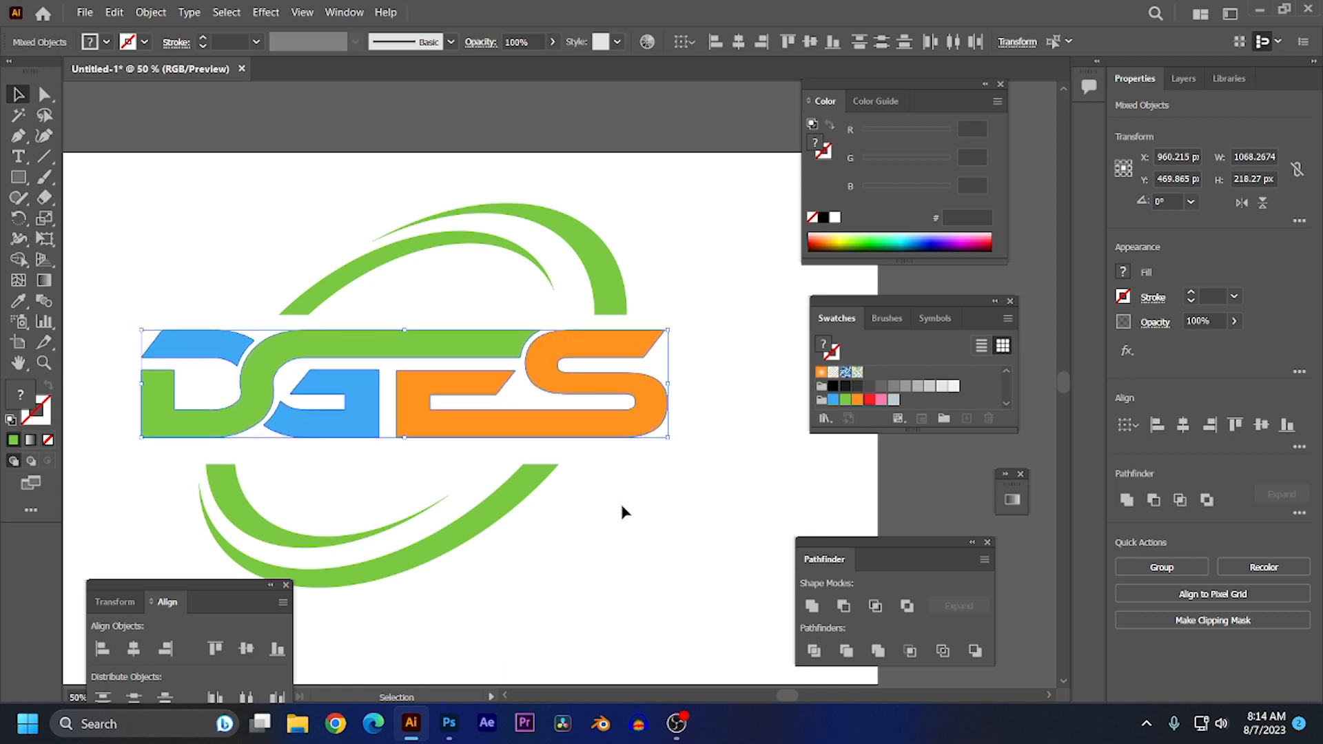
- Fill the upper and lower pieces of the outer crescent with grey 808080
{"action": "left_click", "coordinate": [606, 312]}
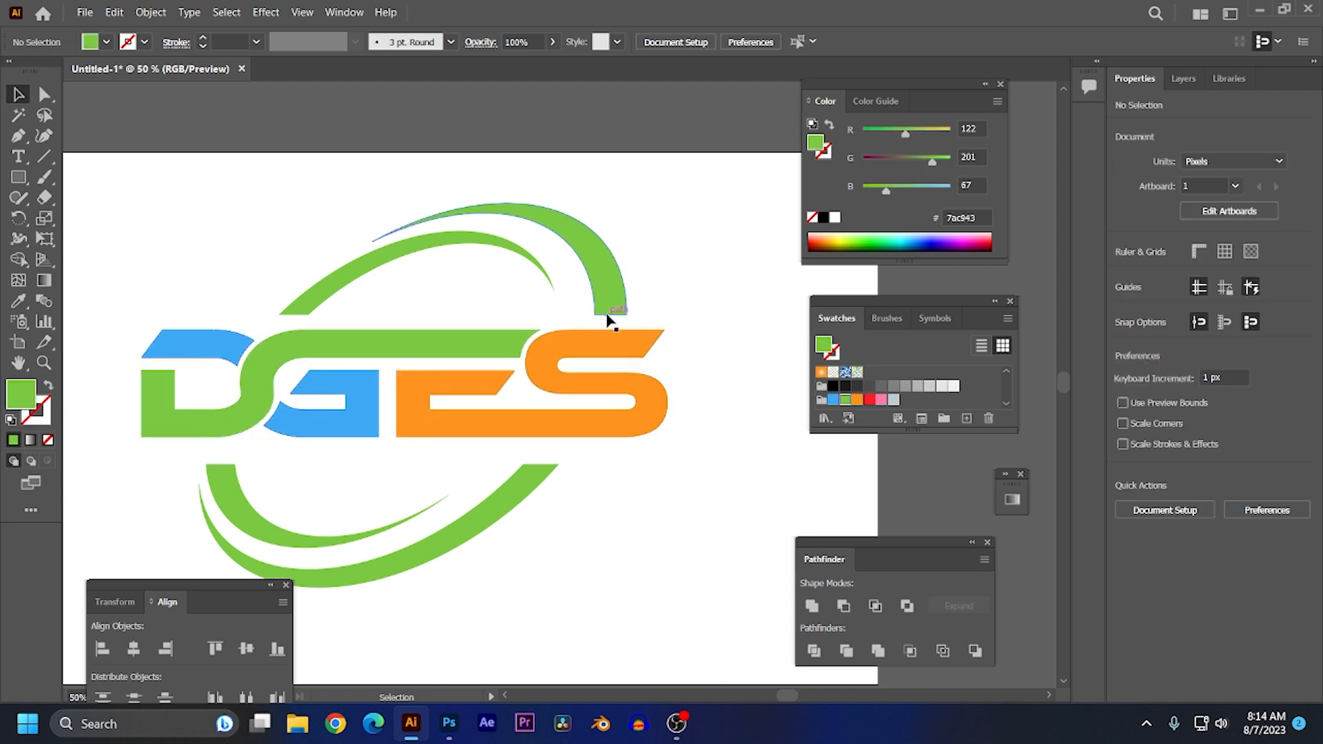
{"action": "left_click", "coordinate": [534, 495], "text": "shift"}
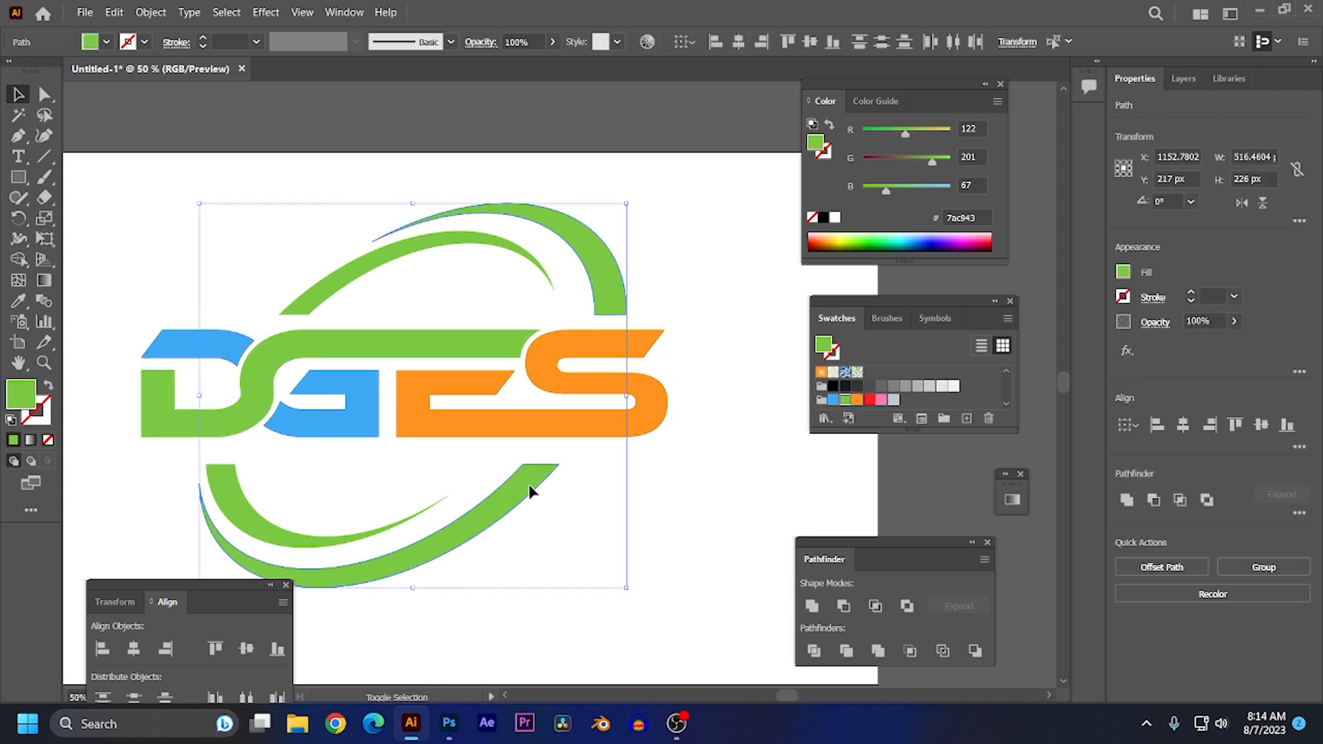
{"action": "left_click", "coordinate": [881, 388]}
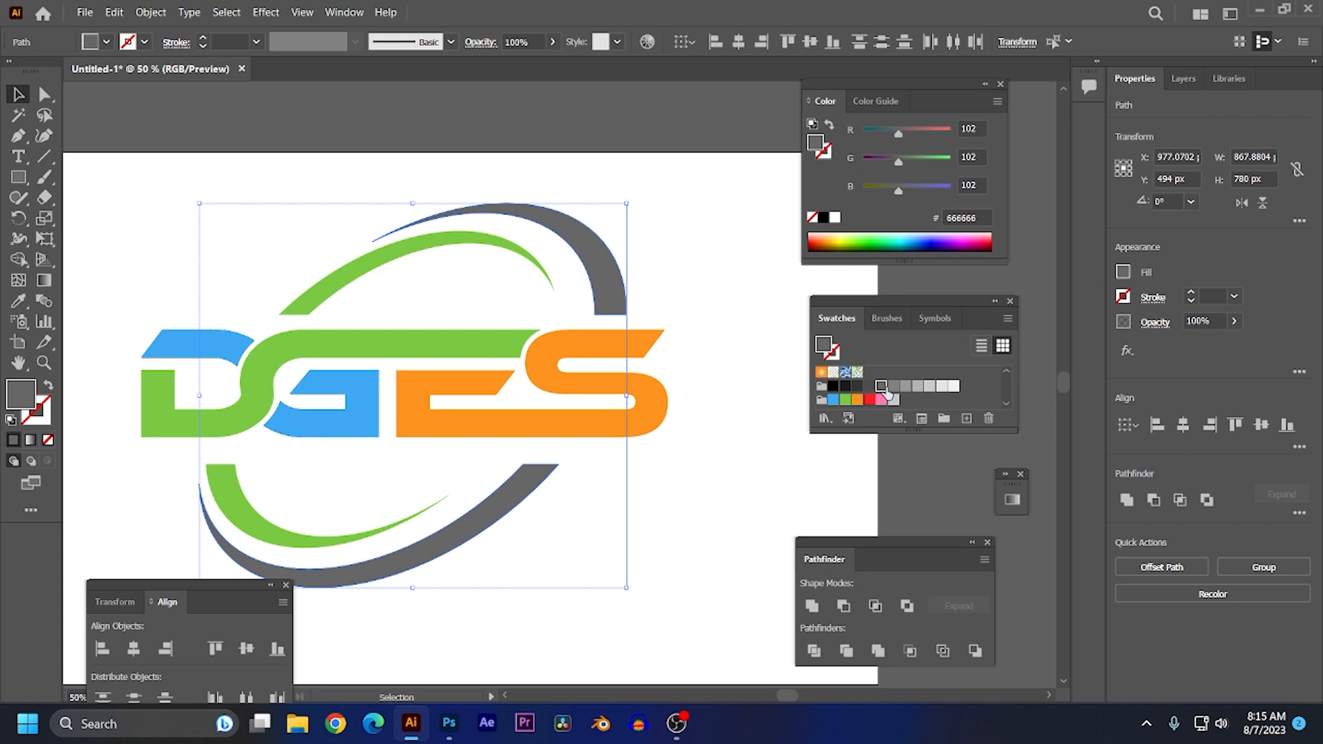
{"action": "left_click", "coordinate": [765, 508]}
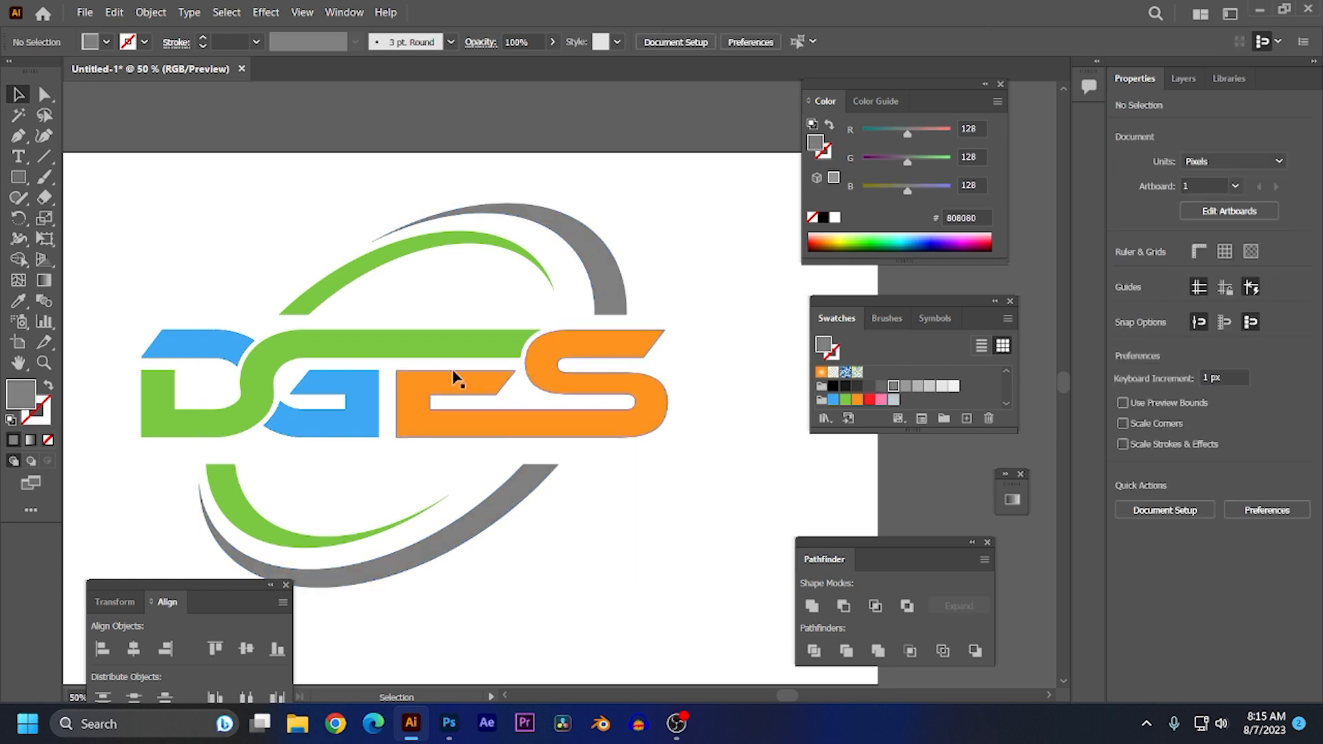
- Fill the upper and lower pieces of the inner crescent with dark grey 666666
{"action": "left_click", "coordinate": [380, 266]}
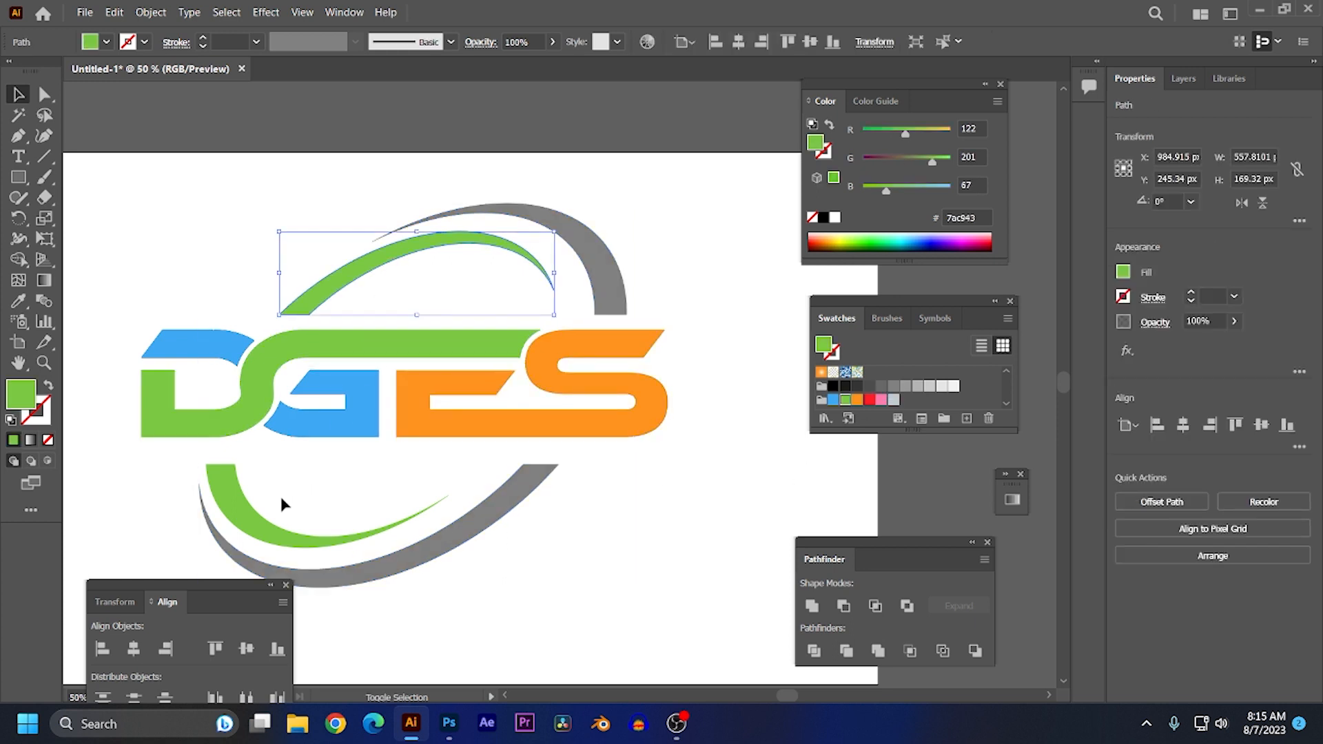
{"action": "left_click", "coordinate": [253, 505], "text": "shift"}
{"action": "scroll", "coordinate": [879, 387], "scroll_direction": "up", "scroll_amount": 3}
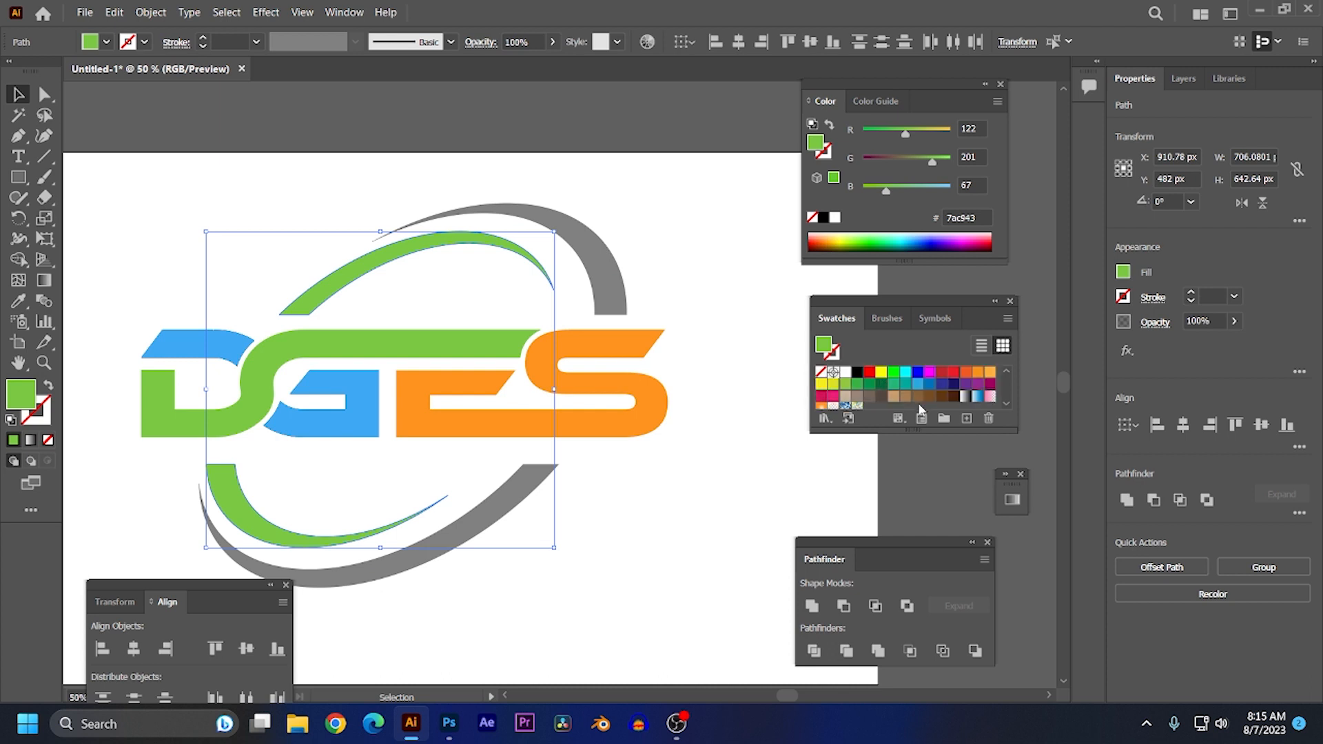
{"action": "scroll", "coordinate": [894, 390], "scroll_direction": "down", "scroll_amount": 3}
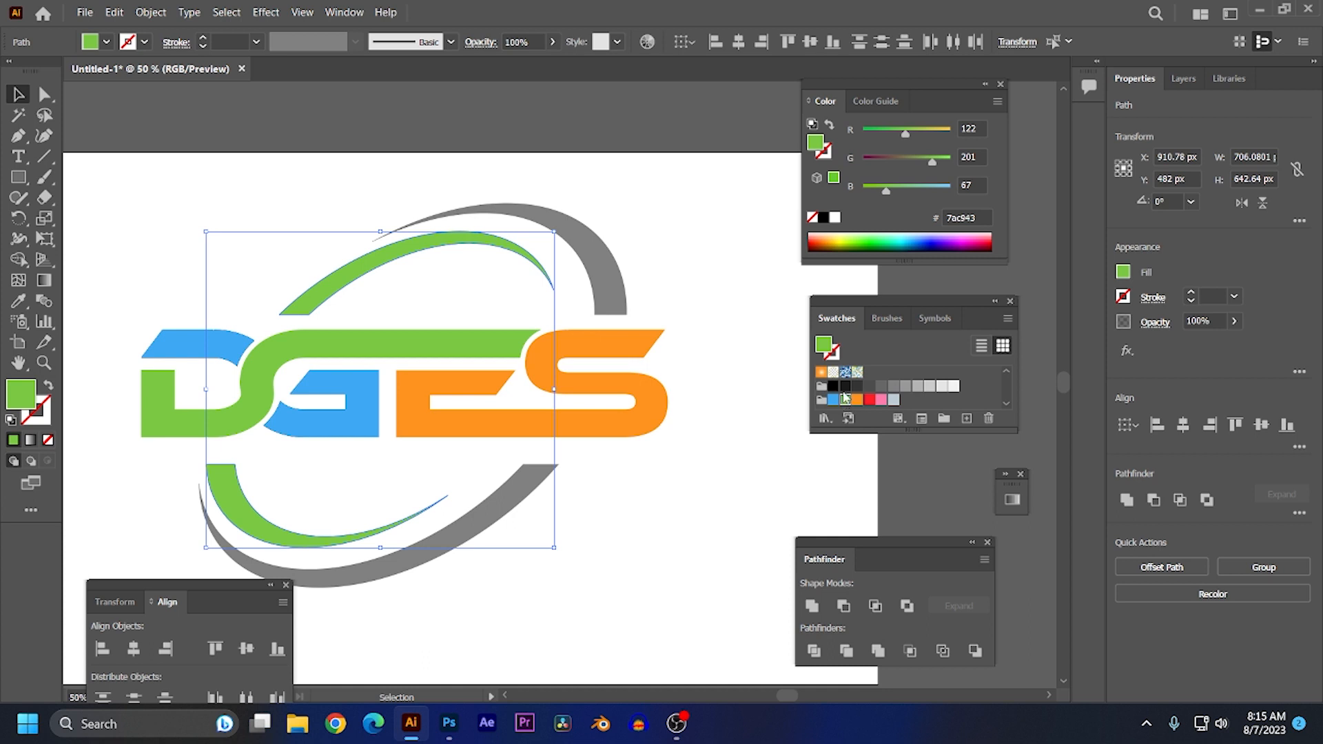
{"action": "left_click", "coordinate": [882, 387]}
{"action": "left_click", "coordinate": [704, 396]}
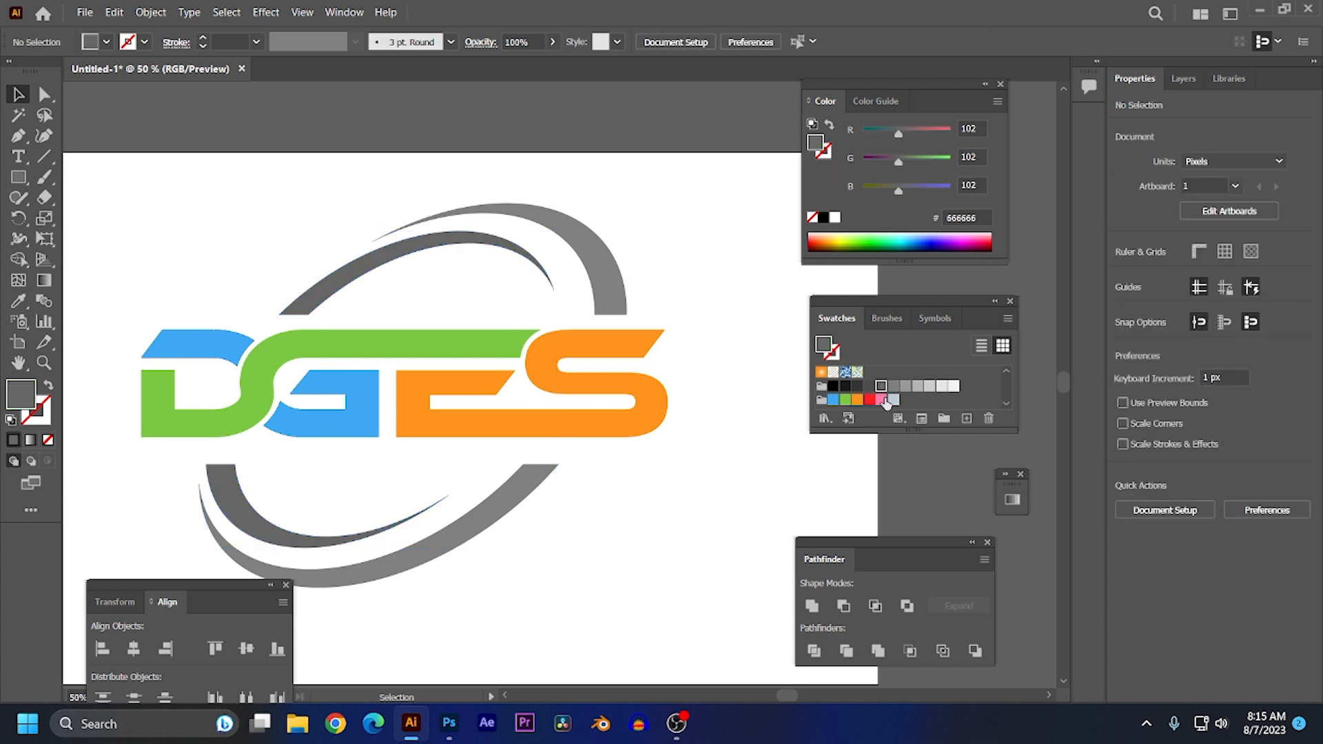
- Recolour both outer crescent pieces green and deepen the shade to 53bc00
{"action": "left_click", "coordinate": [612, 297]}
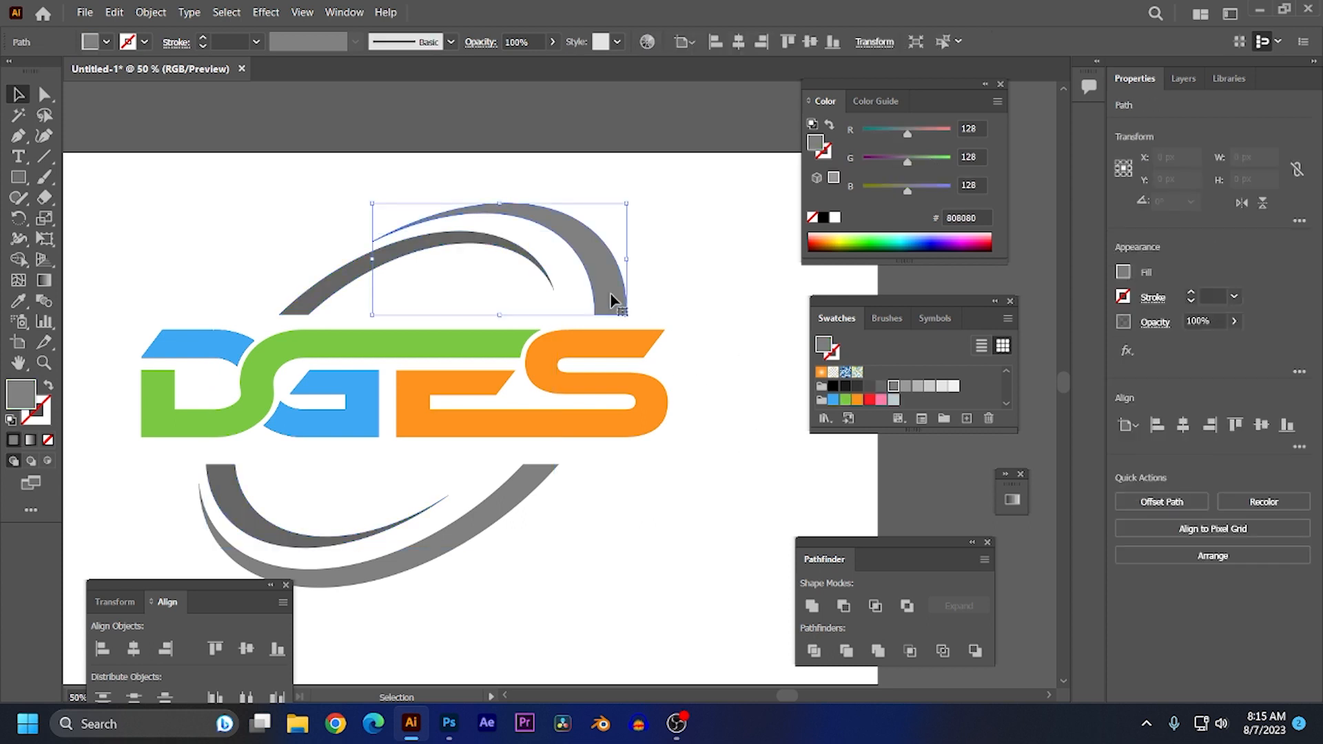
{"action": "left_click", "coordinate": [531, 492], "text": "shift"}
{"action": "left_click", "coordinate": [842, 403]}
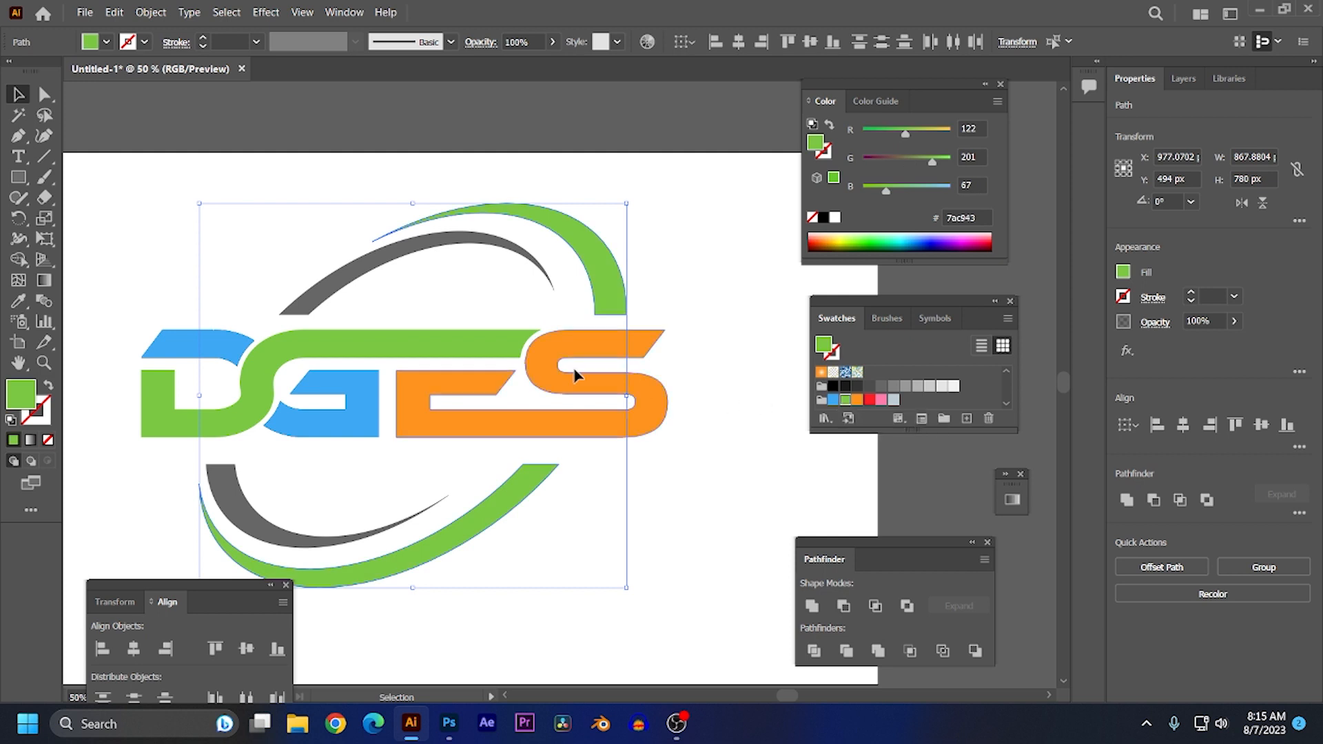
{"action": "double_click", "coordinate": [14, 401]}
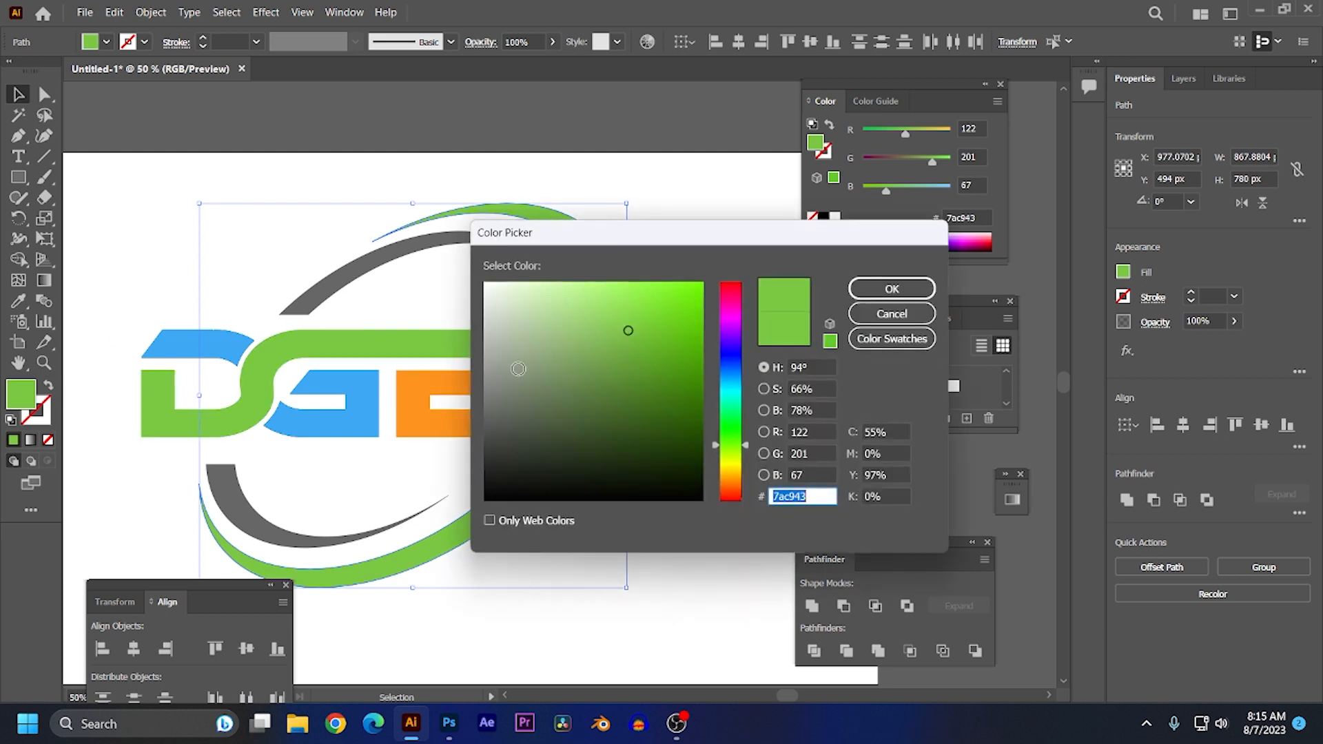
{"action": "left_click_drag", "start_coordinate": [627, 328], "coordinate": [703, 340]}
{"action": "left_click", "coordinate": [879, 299]}
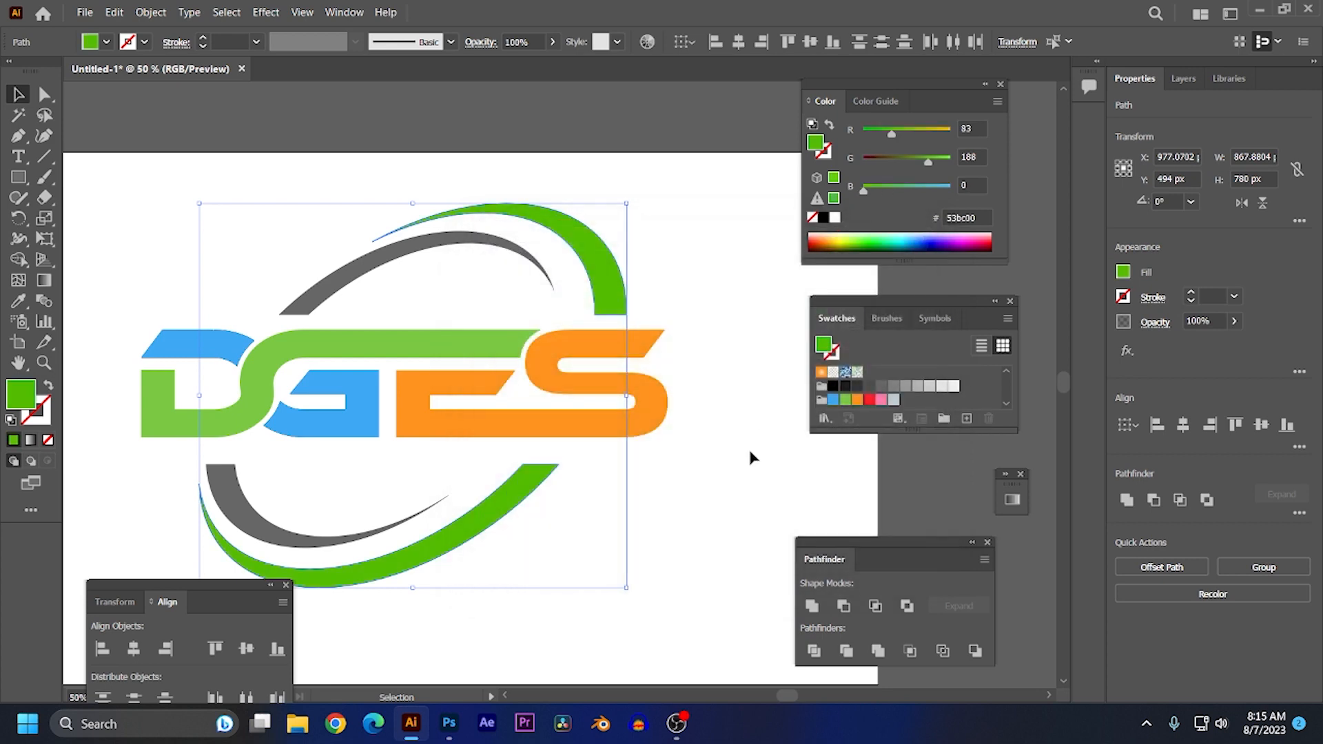
{"action": "left_click", "coordinate": [753, 458]}
- Fill both inner crescent pieces with grey 808080
{"action": "left_click", "coordinate": [409, 258]}
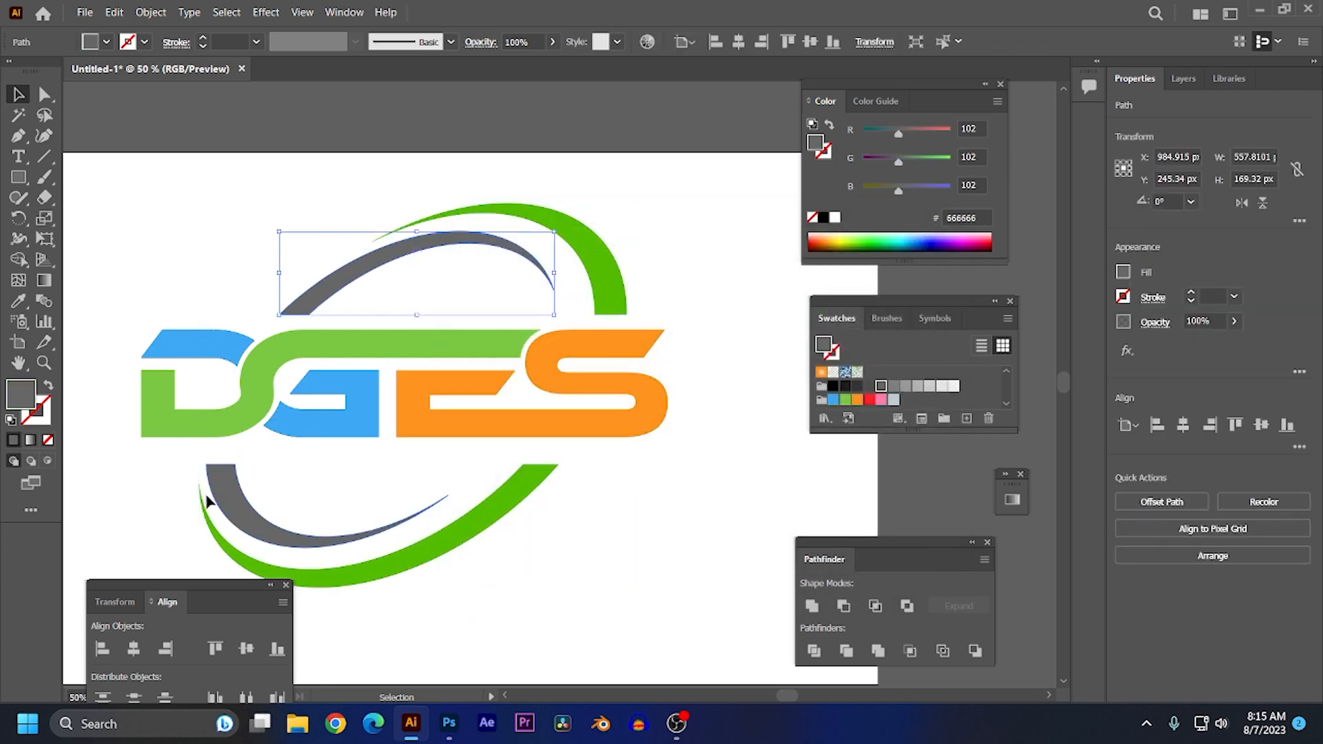
{"action": "left_click", "coordinate": [215, 498], "text": "shift"}
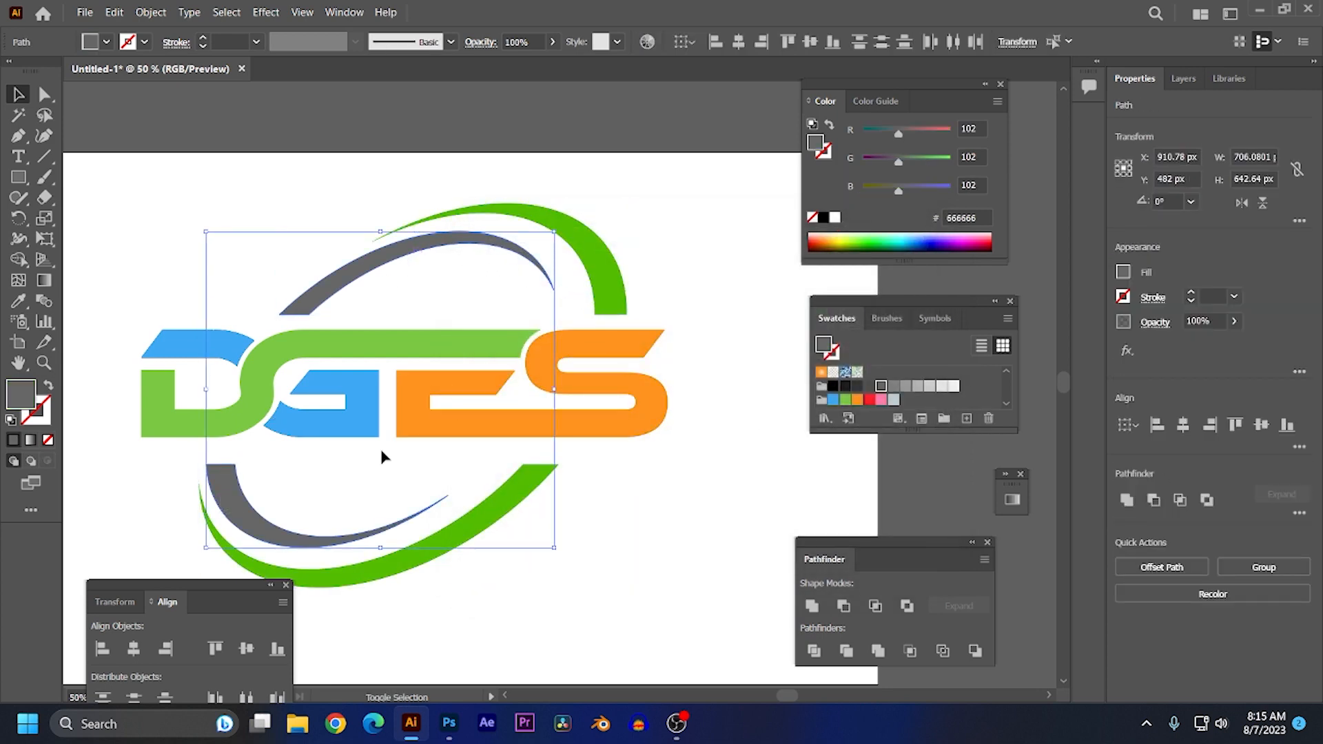
{"action": "left_click", "coordinate": [894, 387]}
{"action": "left_click", "coordinate": [751, 481]}
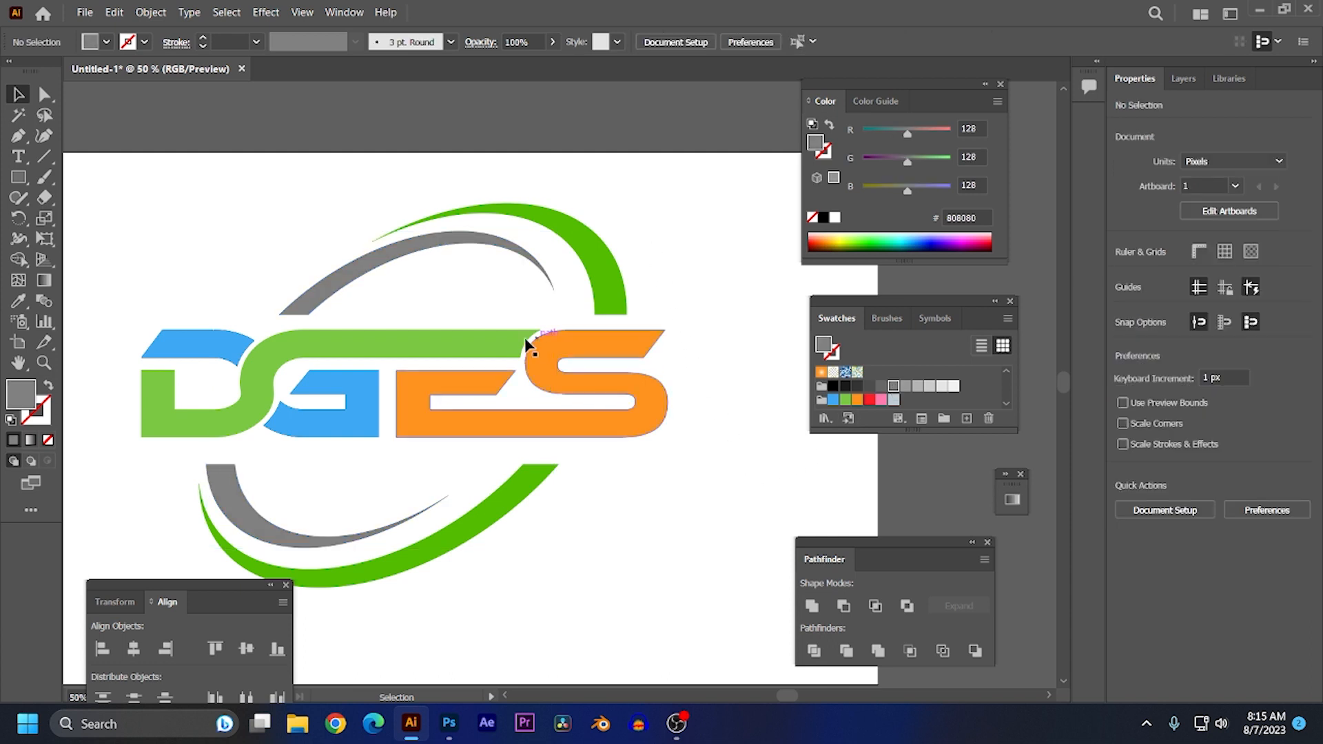
- Select all the DGES letter shapes and group them
{"action": "scroll", "coordinate": [451, 355], "scroll_direction": "down", "scroll_amount": 1}
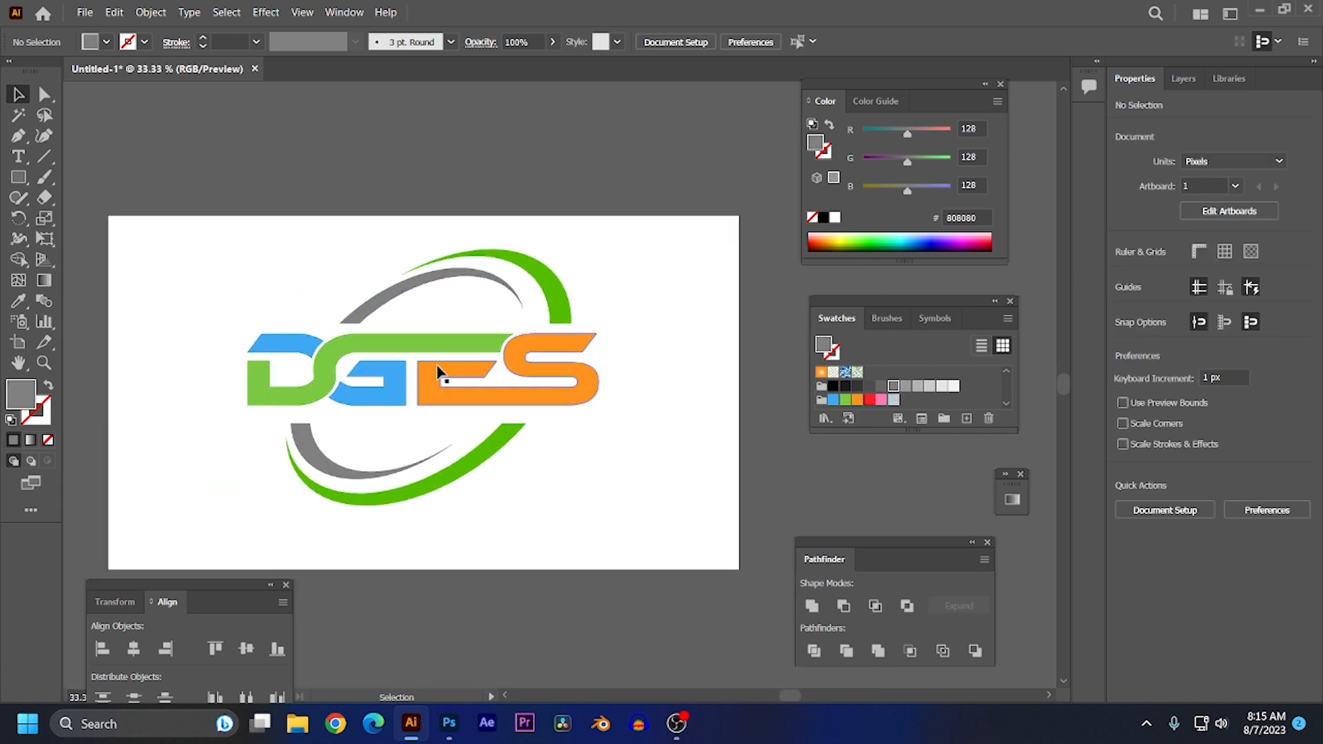
{"action": "left_click", "coordinate": [438, 372]}
{"action": "left_click", "coordinate": [635, 387]}
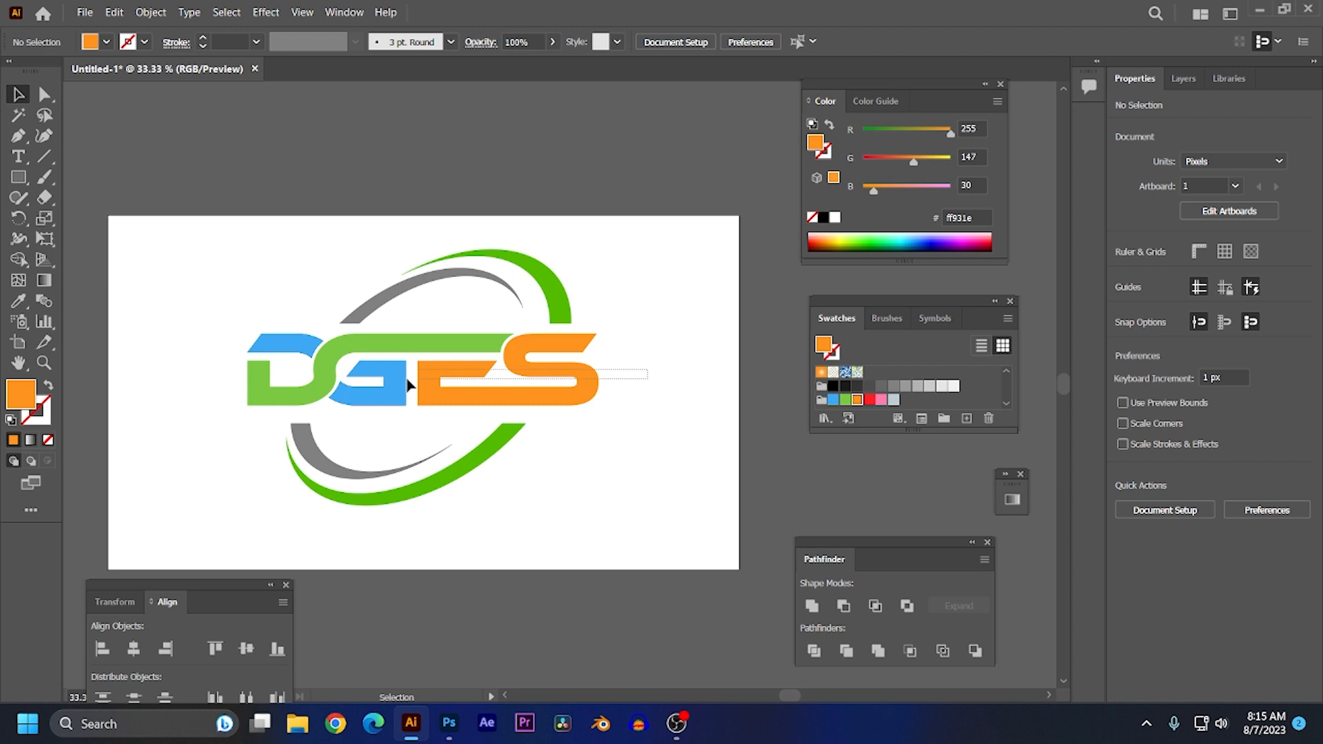
{"action": "left_click", "coordinate": [287, 360]}
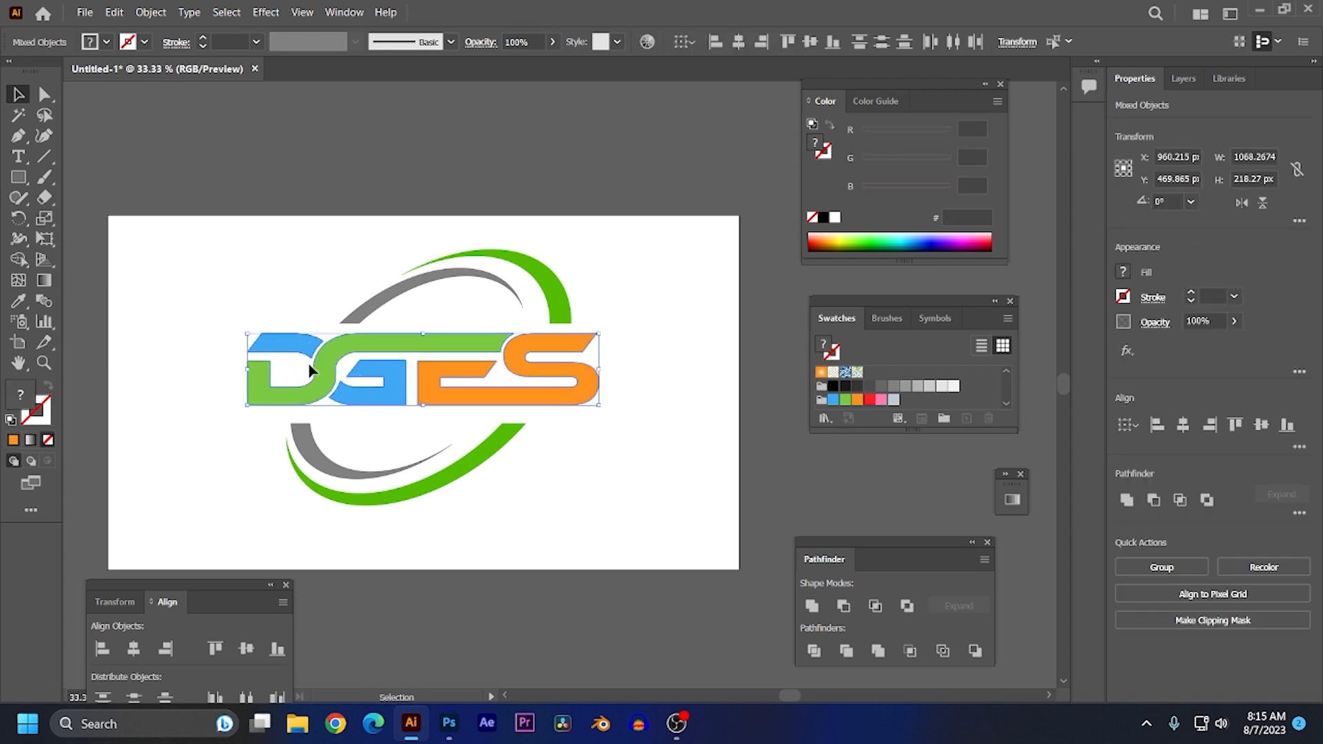
{"action": "right_click", "coordinate": [308, 363]}
{"action": "left_click", "coordinate": [370, 493]}
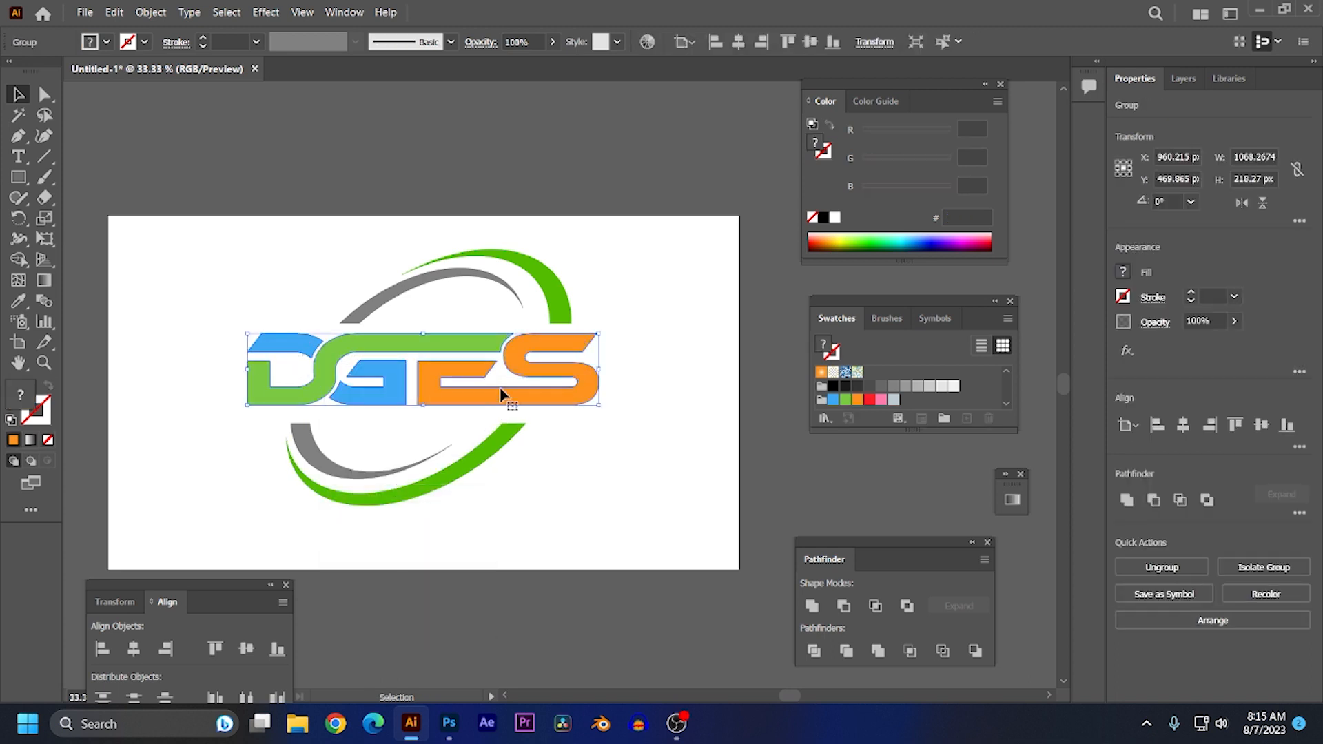
- Nudge the lettering group right and slightly down to about X 996 px, Y 474 px
{"action": "key", "text": "Right"}
{"action": "key", "text": "Right"}
{"action": "key", "text": "Right"}
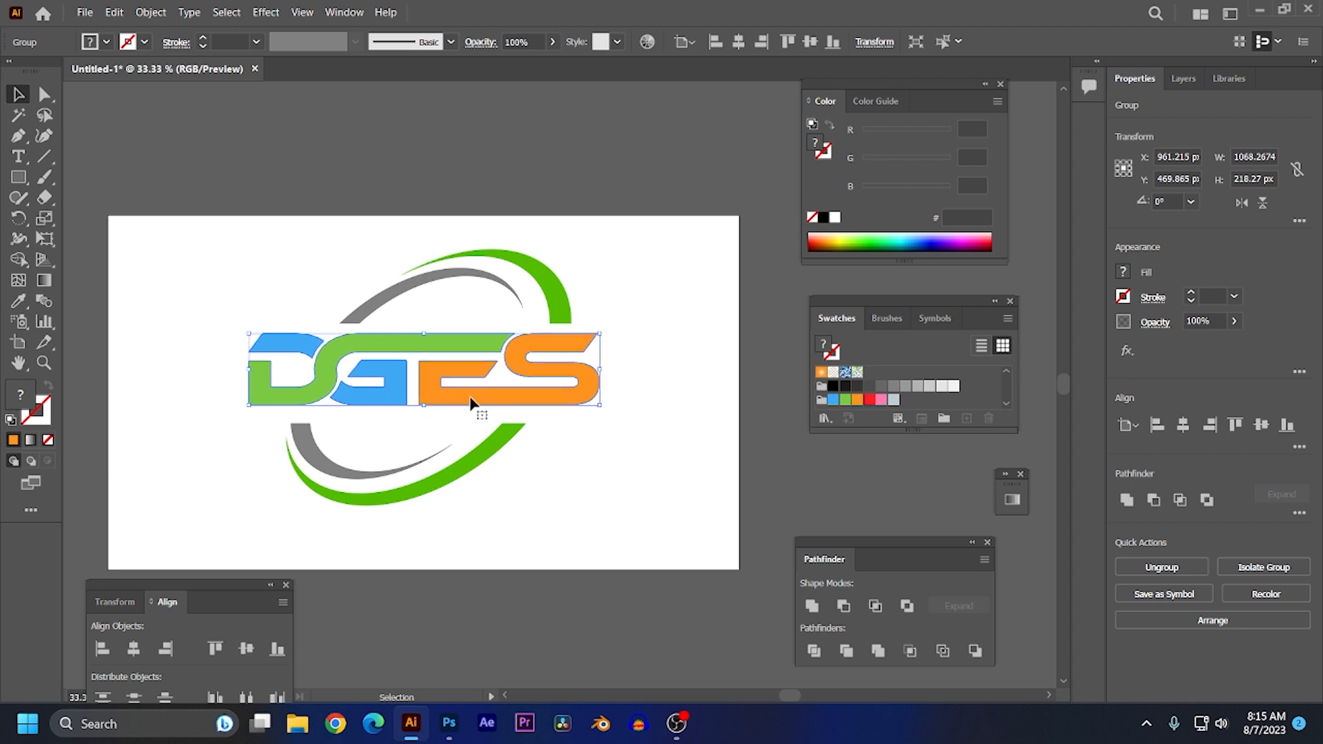
{"action": "key", "text": "Right"}
{"action": "key", "text": "Right"}
{"action": "key", "text": "Right"}
{"action": "key", "text": "Right"}
{"action": "key", "text": "Right"}
{"action": "key", "text": "Right"}
{"action": "key", "text": "Right"}
{"action": "key", "text": "Right"}
{"action": "key", "text": "Right"}
{"action": "key", "text": "Right"}
{"action": "key", "text": "Right"}
{"action": "key", "text": "Right"}
{"action": "key", "text": "Right"}
{"action": "key", "text": "Right"}
{"action": "key", "text": "Right"}
{"action": "key", "text": "Right"}
{"action": "key", "text": "Right"}
{"action": "key", "text": "Right"}
{"action": "key", "text": "Right"}
{"action": "key", "text": "Right"}
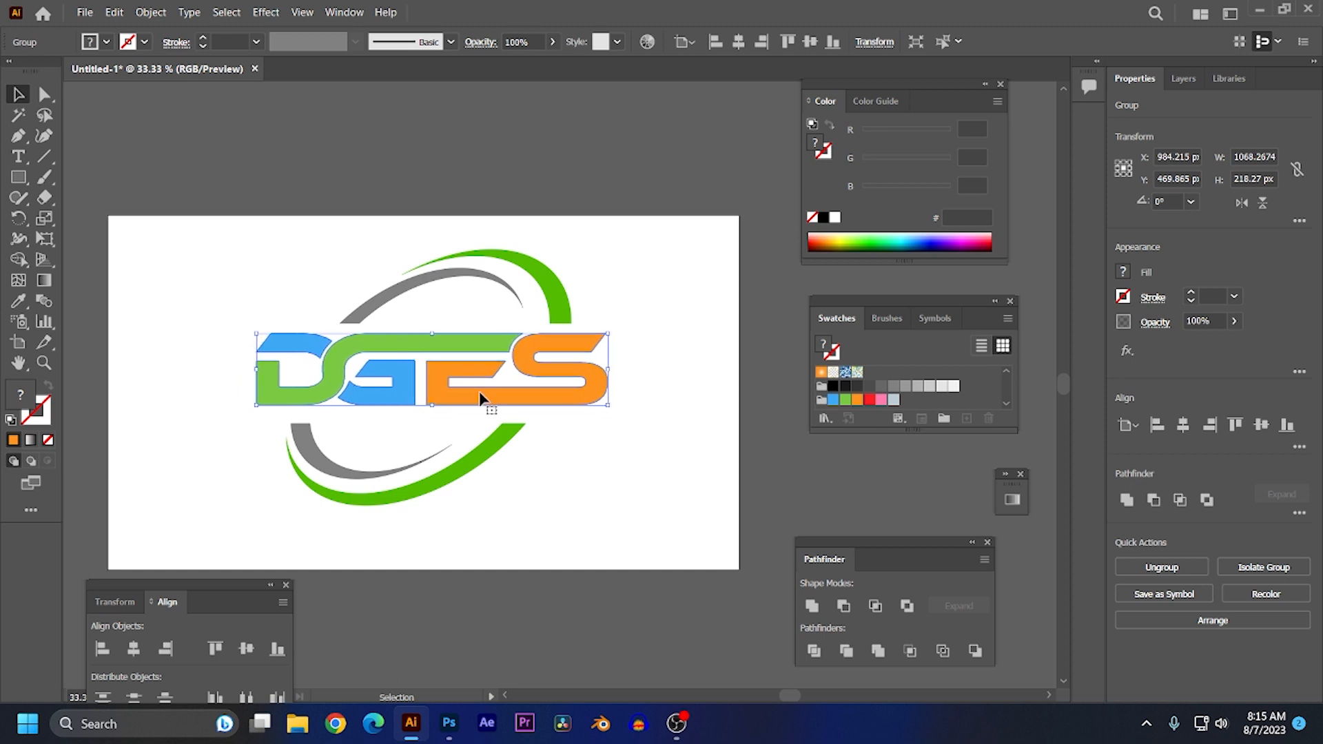
{"action": "key", "text": "Down"}
{"action": "key", "text": "Down"}
{"action": "key", "text": "Down"}
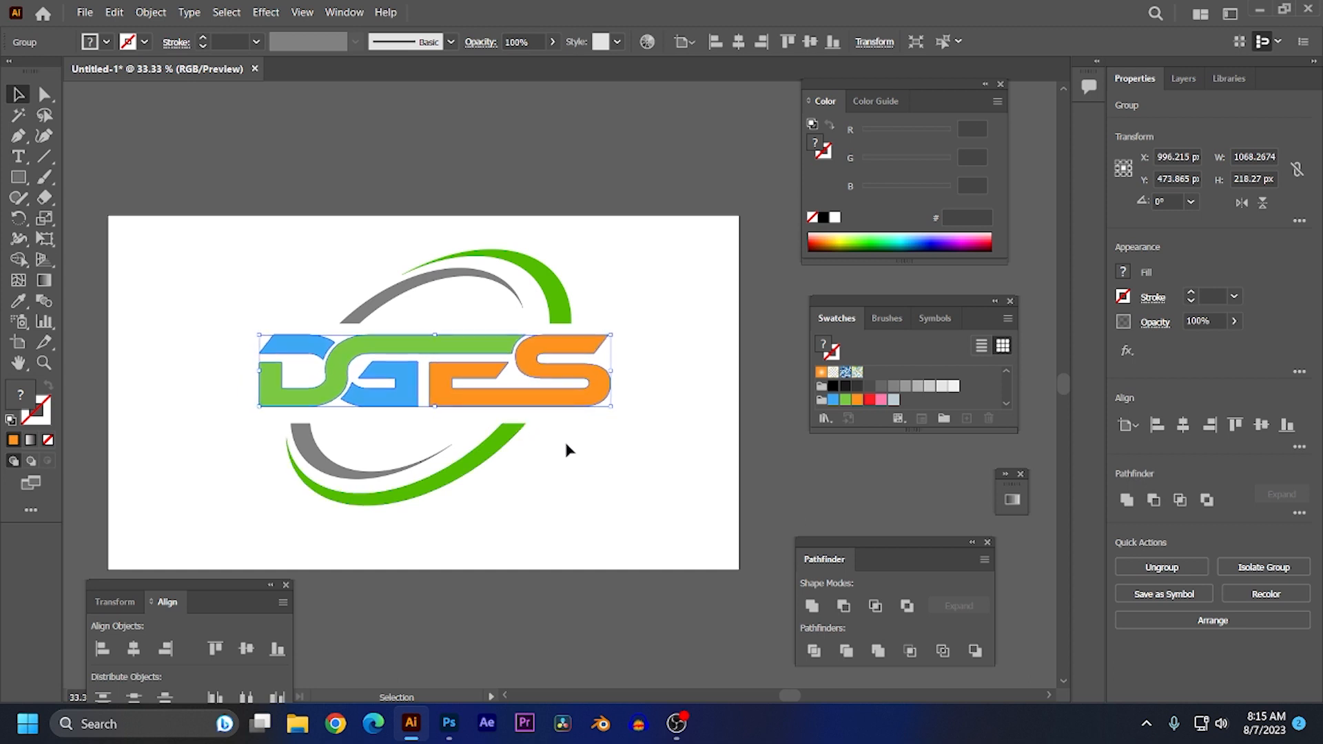
- Nudge the DGES lettering group up within the emblem gap to about Y 457 px and deselect it
{"action": "key", "text": "Up"}
{"action": "key", "text": "Up"}
{"action": "key", "text": "Up"}
{"action": "key", "text": "Up"}
{"action": "key", "text": "Up"}
{"action": "key", "text": "Up"}
{"action": "key", "text": "Up"}
{"action": "key", "text": "Up"}
{"action": "key", "text": "Up"}
{"action": "key", "text": "Up"}
{"action": "key", "text": "Up"}
{"action": "key", "text": "Up"}
{"action": "key", "text": "Up"}
{"action": "key", "text": "Up"}
{"action": "key", "text": "Up"}
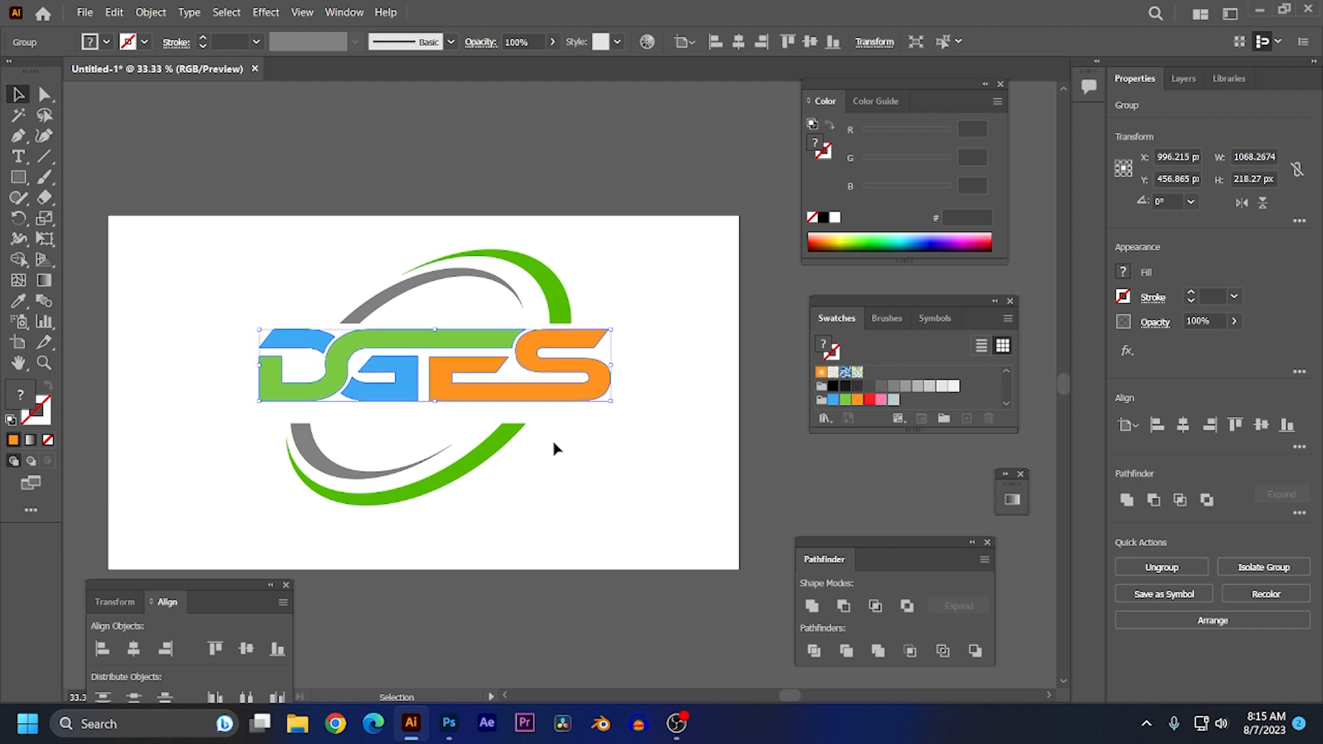
{"action": "left_click", "coordinate": [518, 452]}
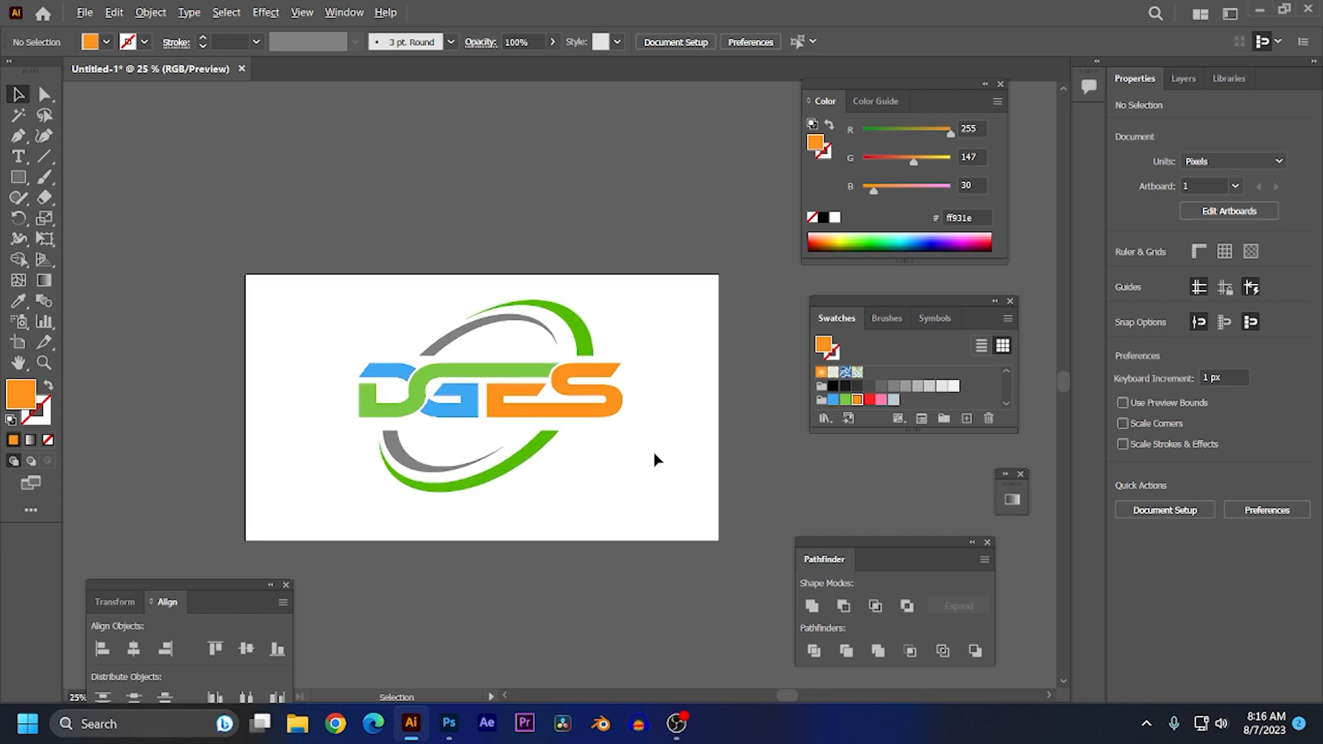
- Add a text line reading "logo" below the emblem with the Type tool
{"action": "left_click", "coordinate": [19, 156]}
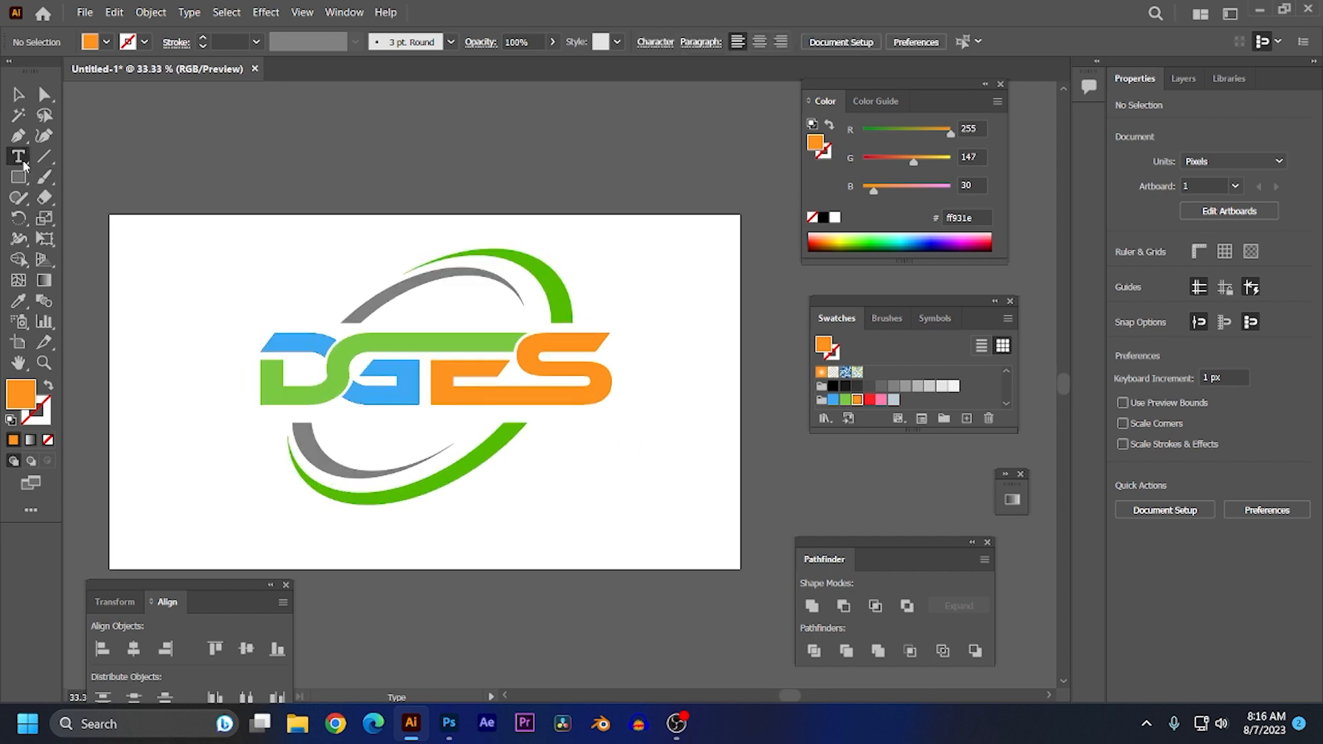
{"action": "left_click", "coordinate": [334, 529]}
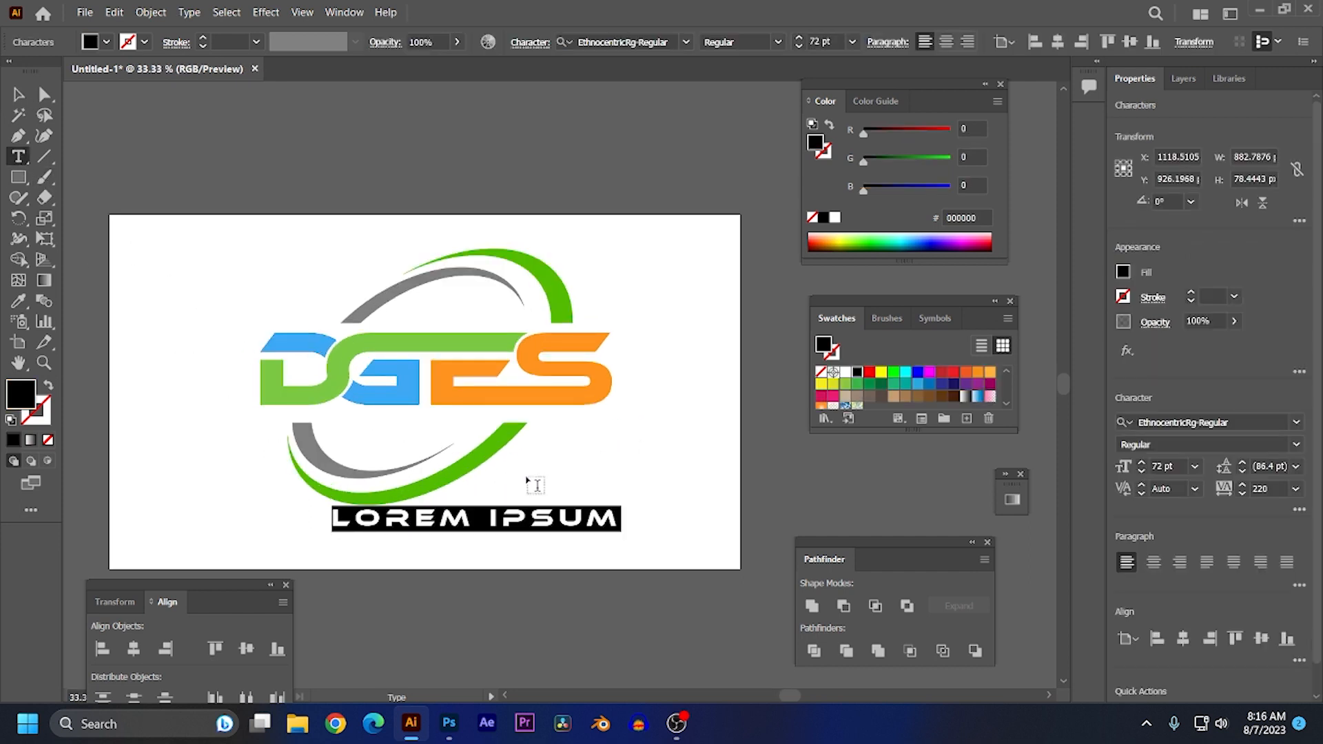
{"action": "key", "text": "BackSpace"}
{"action": "type", "text": "KO"}
{"action": "key", "text": "BackSpace"}
{"action": "key", "text": "BackSpace"}
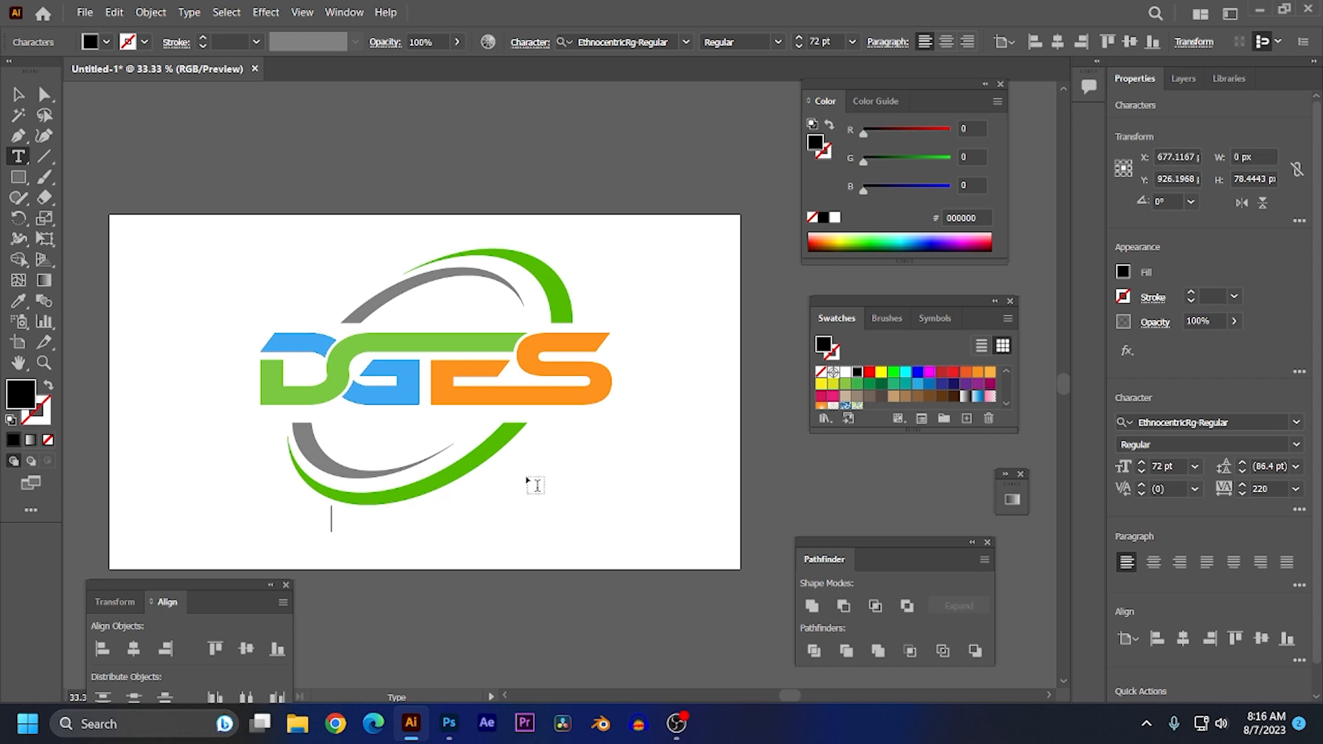
{"action": "type", "text": "LOGO"}
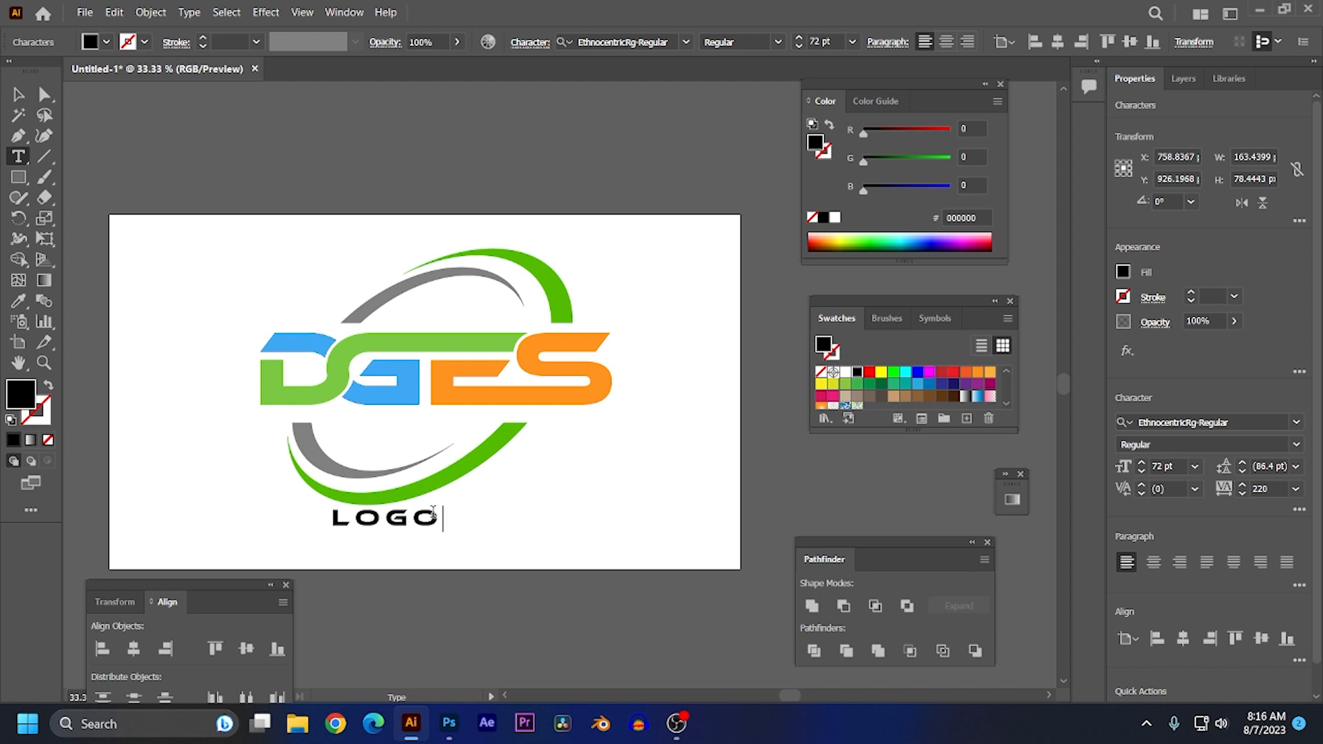
- Set the "logo" text's font to Russo One and move it under the emblem to about X 860 px, Y 977 px
{"action": "left_click_drag", "start_coordinate": [436, 517], "coordinate": [281, 562]}
{"action": "left_click", "coordinate": [687, 42]}
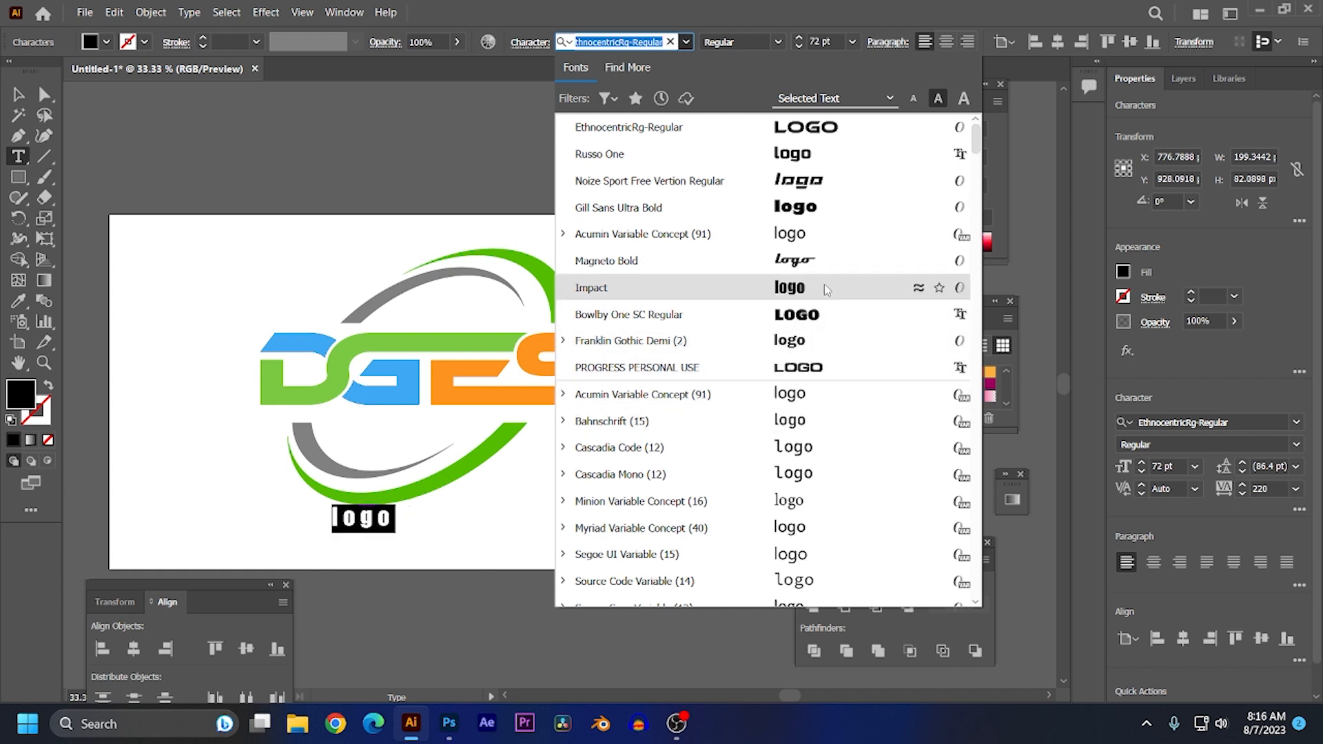
{"action": "left_click", "coordinate": [820, 154]}
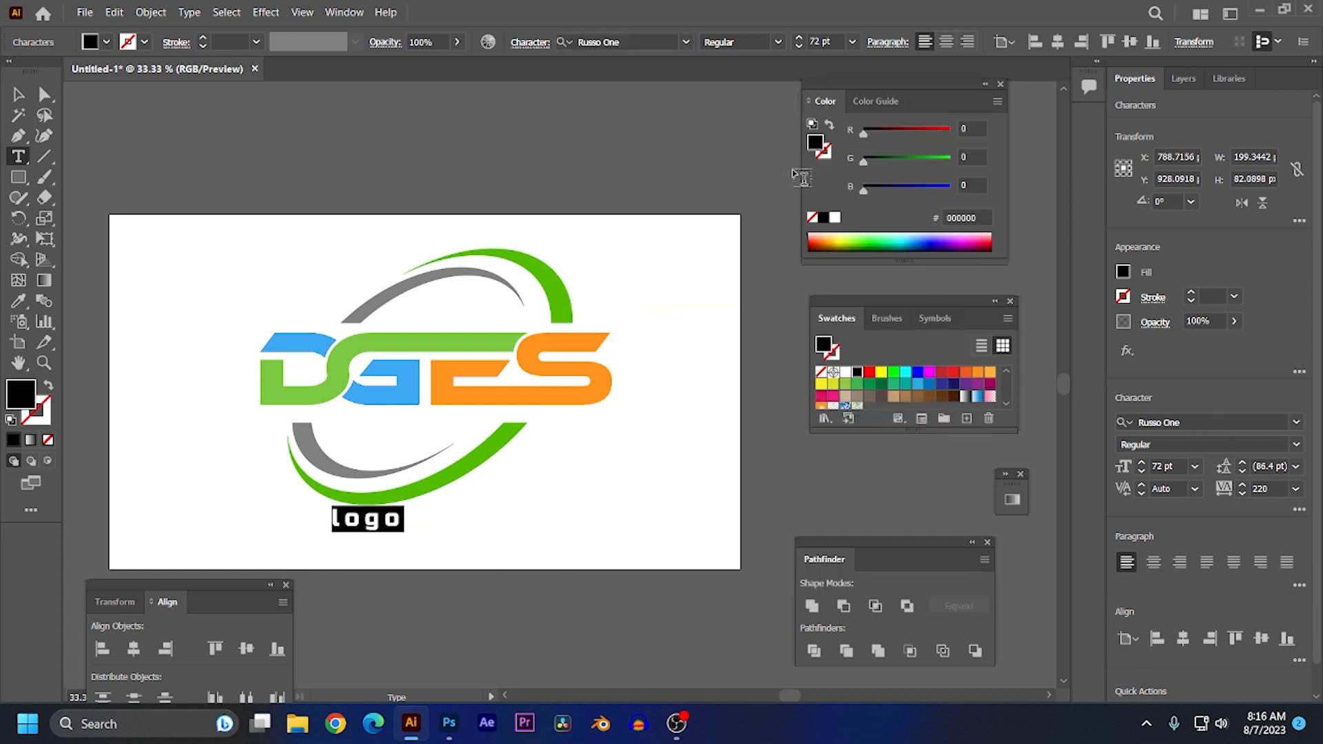
{"action": "left_click", "coordinate": [19, 94]}
{"action": "left_click_drag", "start_coordinate": [374, 533], "coordinate": [394, 547]}
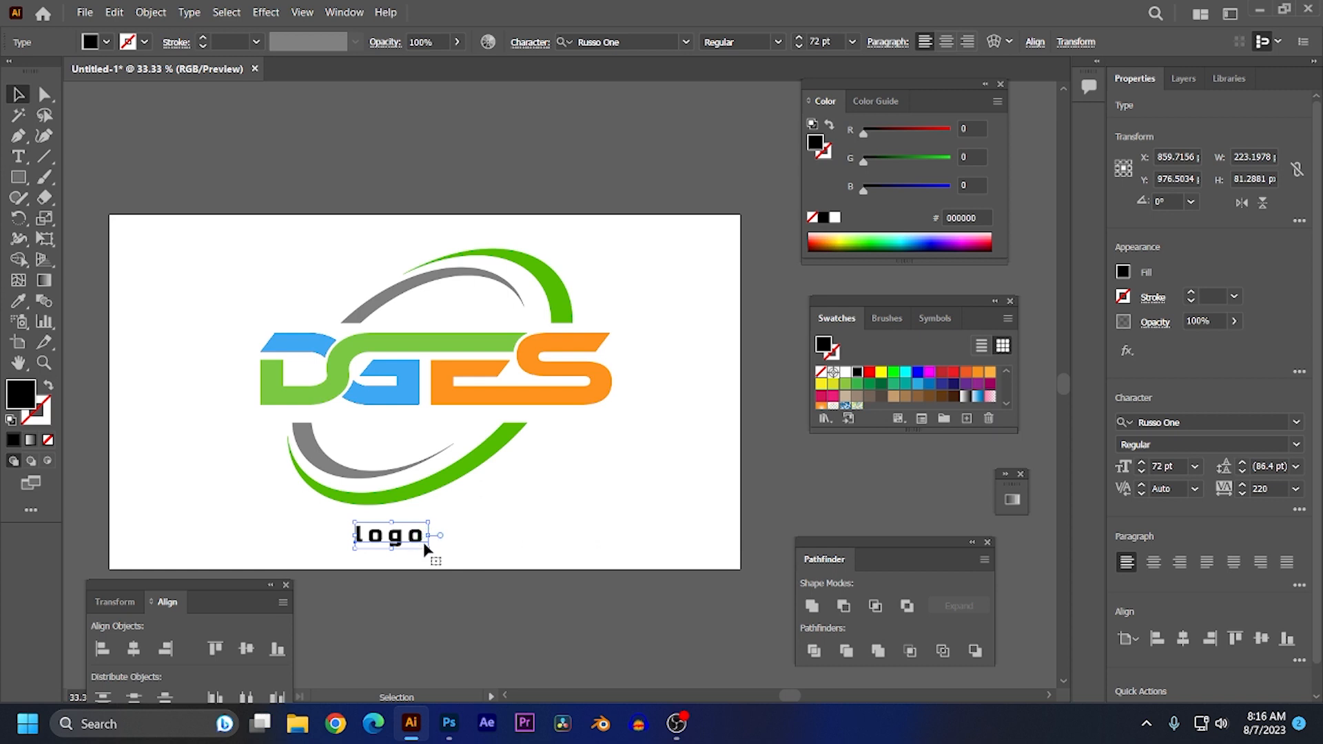
- Widen the "logo" text's tracking to 266 and scale the text up to about 123 pt
{"action": "left_click", "coordinate": [1296, 489]}
{"action": "scroll", "coordinate": [1281, 486], "scroll_direction": "down", "scroll_amount": 1}
{"action": "scroll", "coordinate": [1268, 489], "scroll_direction": "up", "scroll_amount": 3}
{"action": "scroll", "coordinate": [1260, 489], "scroll_direction": "up", "scroll_amount": 2}
{"action": "mouse_move", "coordinate": [437, 519]}
{"action": "left_mouse_down"}
{"action": "mouse_move", "coordinate": [473, 502]}
{"action": "mouse_move", "coordinate": [461, 512]}
{"action": "left_mouse_up"}
{"action": "left_click", "coordinate": [517, 508]}
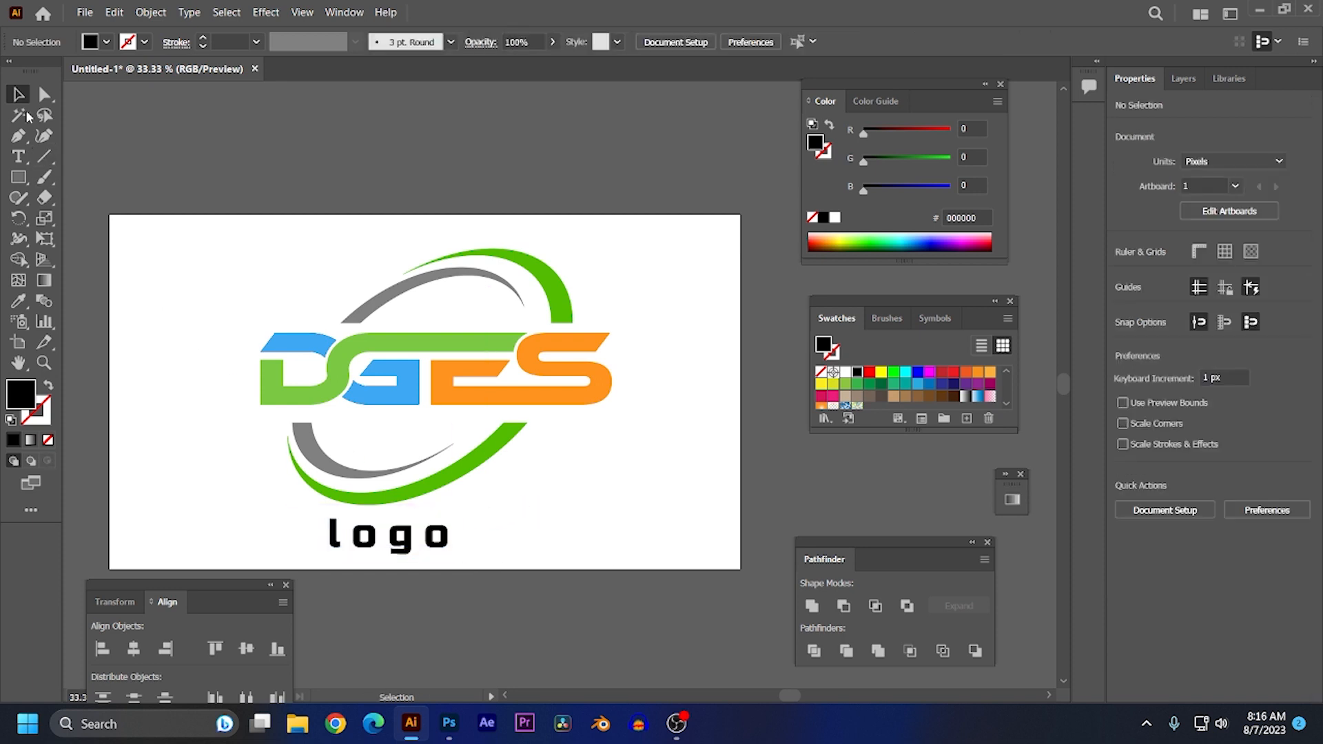
- Fill the "logo" text with dark grey 666666 and deselect it
{"action": "left_click", "coordinate": [340, 536]}
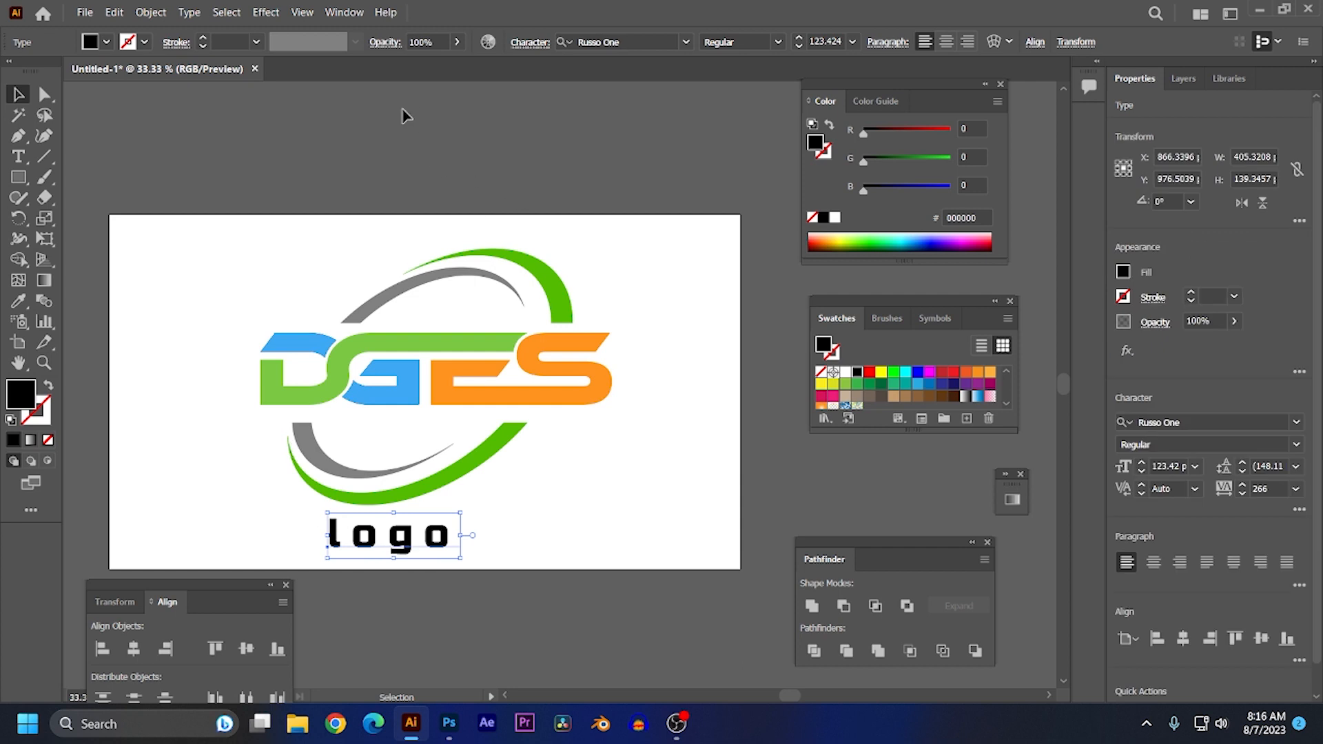
{"action": "scroll", "coordinate": [948, 374], "scroll_direction": "down", "scroll_amount": 3}
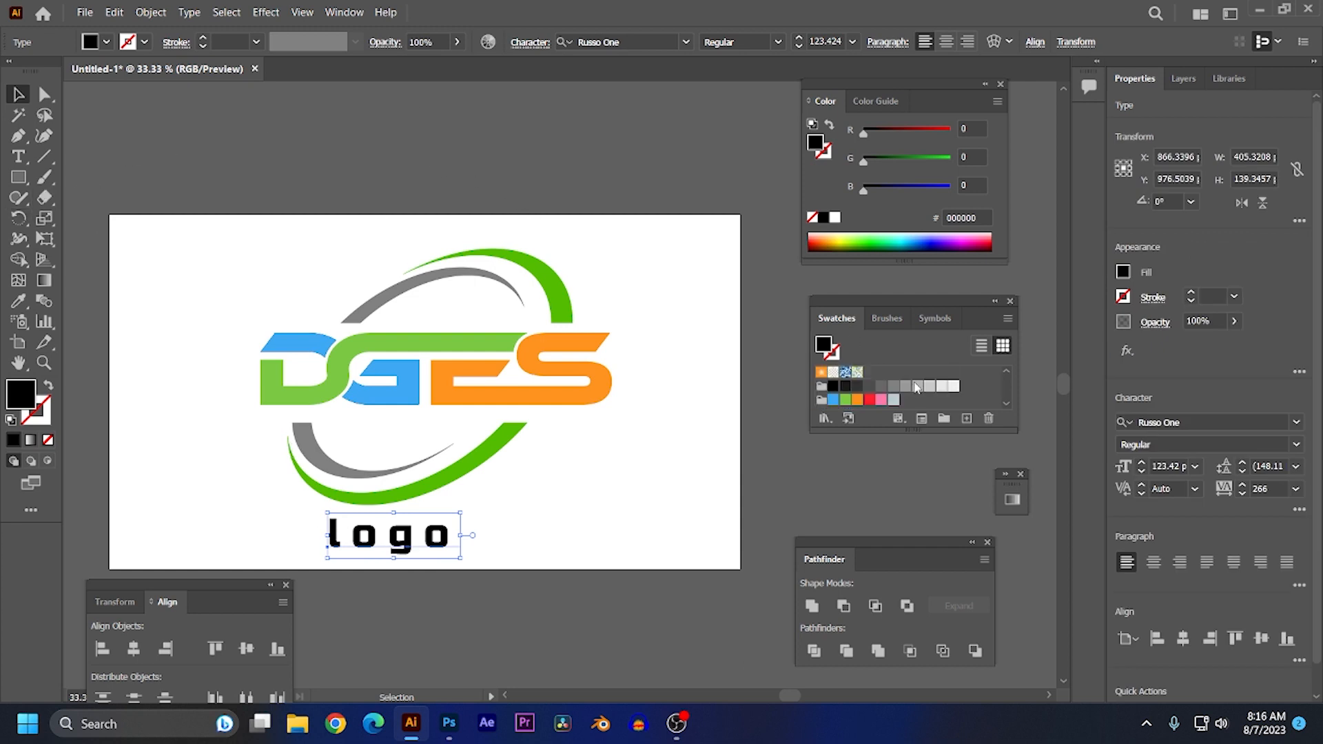
{"action": "left_click", "coordinate": [882, 387]}
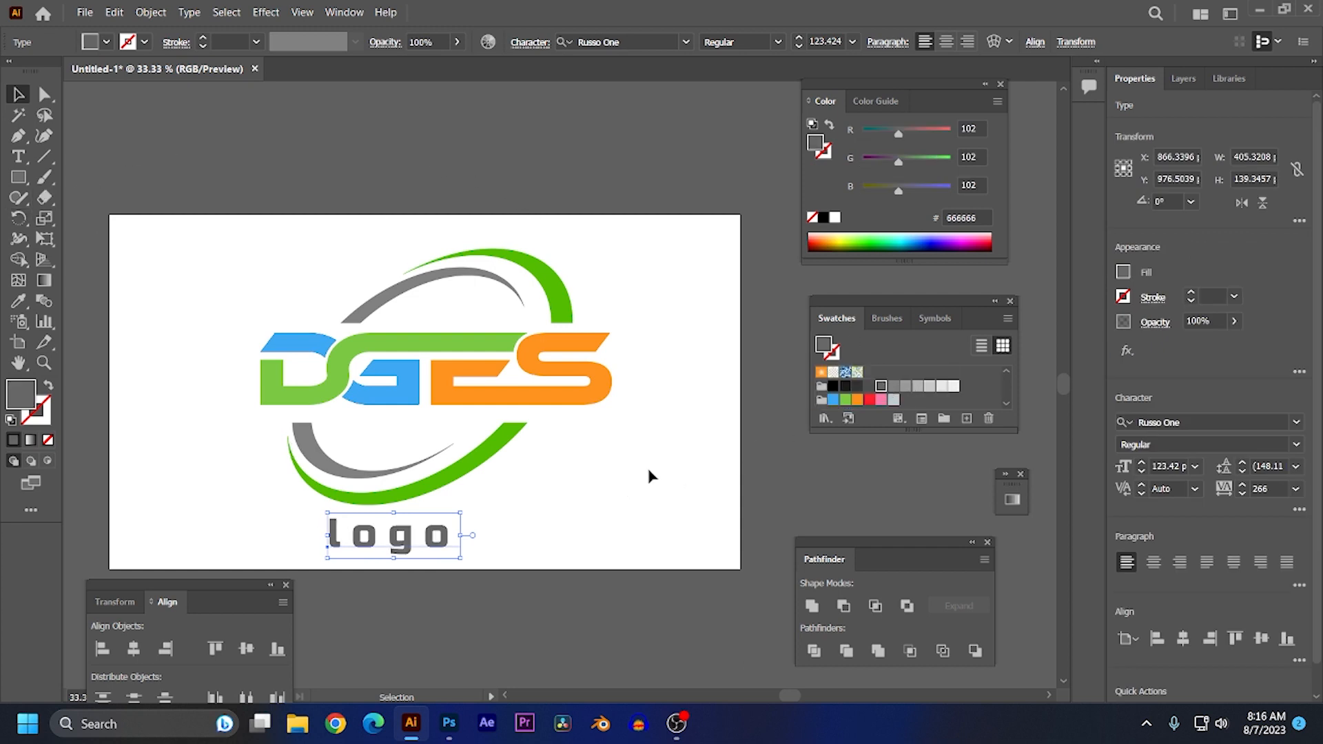
{"action": "left_click", "coordinate": [581, 466]}
- Select the DGES lettering together with the crescent pieces and group them
{"action": "left_click_drag", "start_coordinate": [465, 391], "coordinate": [604, 462]}
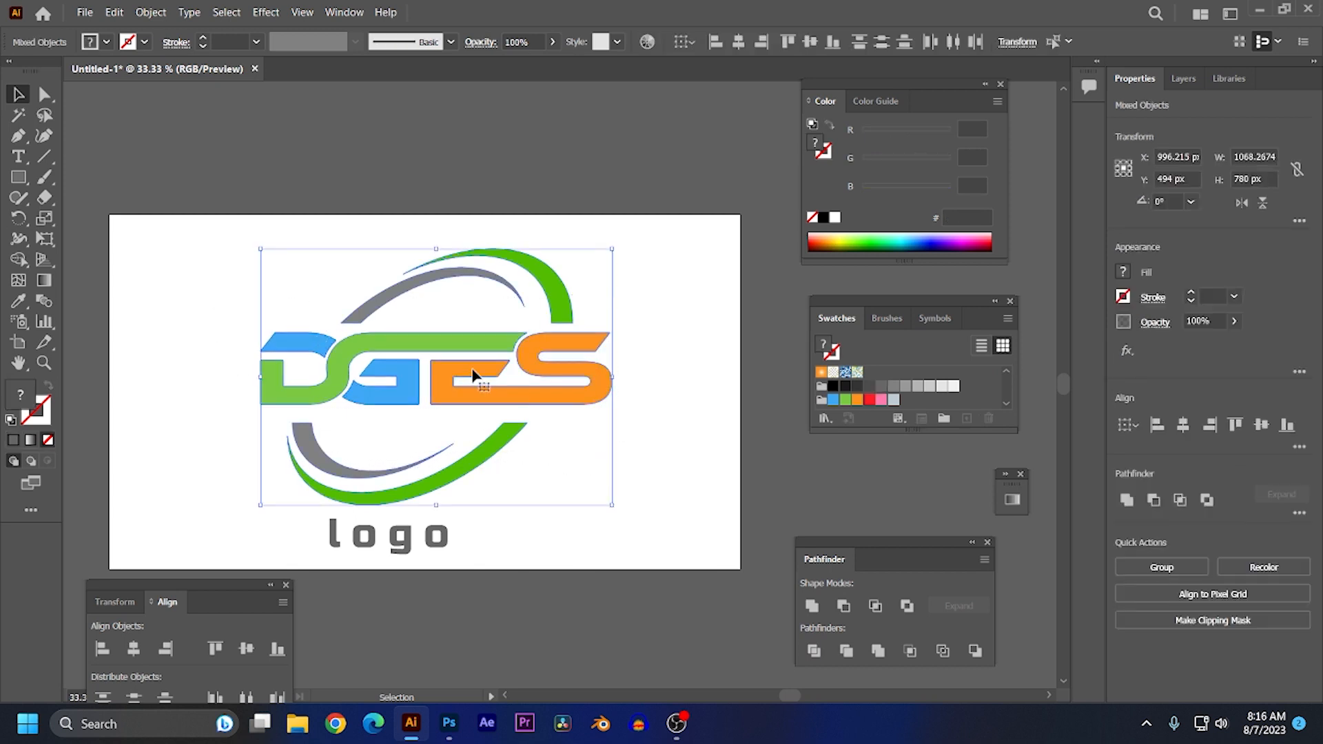
{"action": "right_click", "coordinate": [472, 369]}
{"action": "left_click", "coordinate": [516, 501]}
{"action": "left_click", "coordinate": [566, 433]}
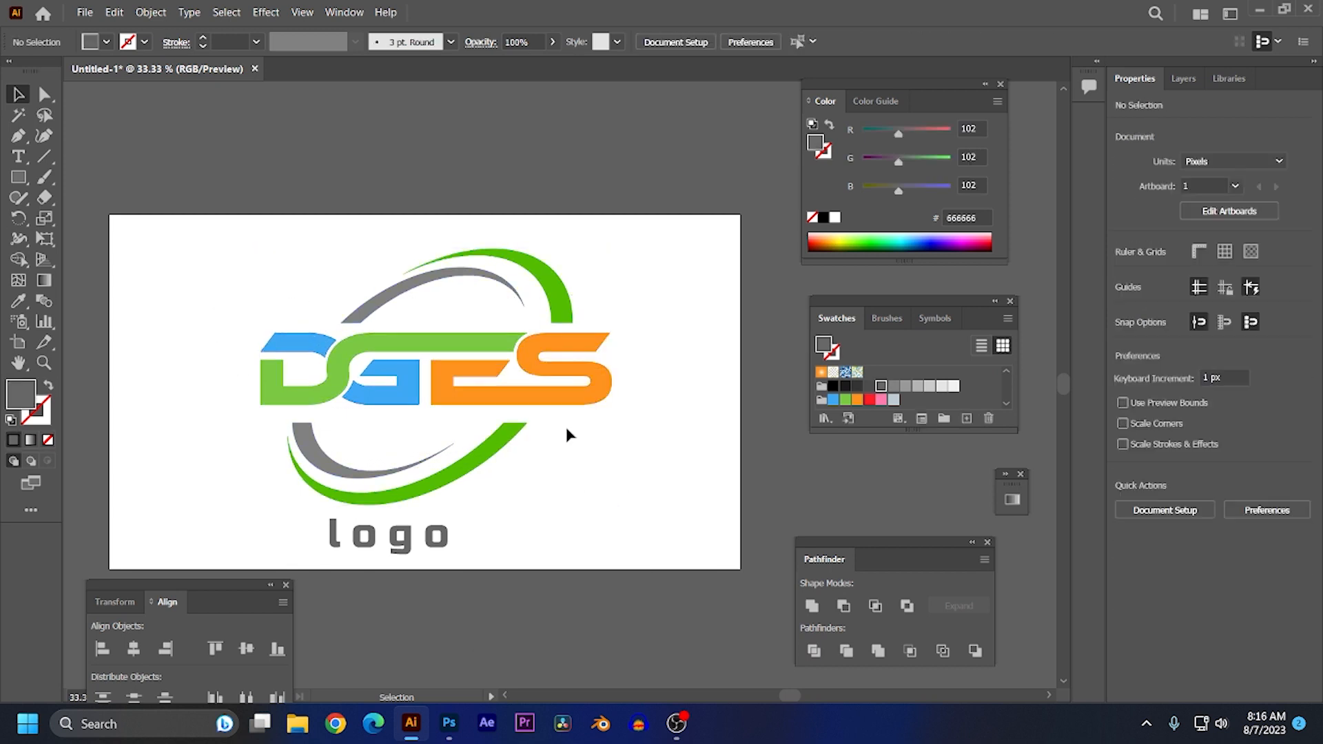
- Centre the DGES emblem group horizontally and vertically on the artboard
{"action": "left_click", "coordinate": [466, 359]}
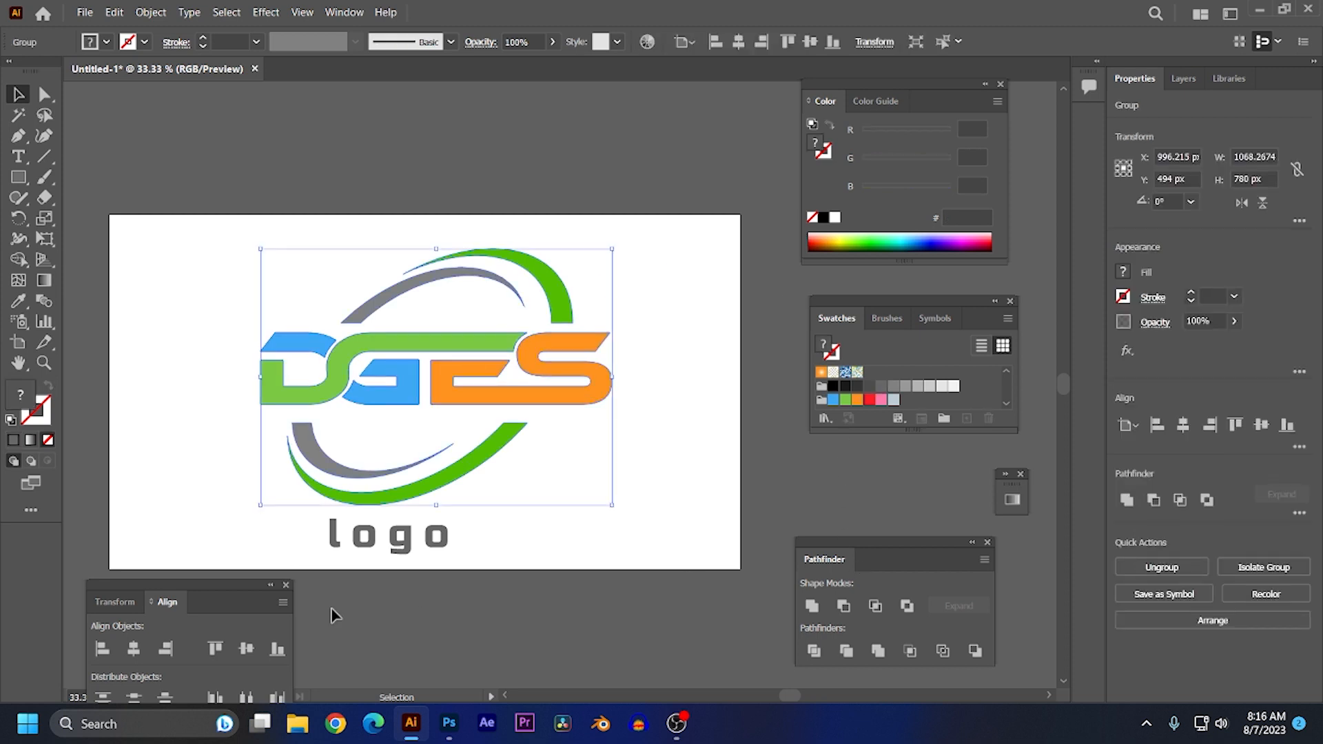
{"action": "left_click", "coordinate": [134, 648]}
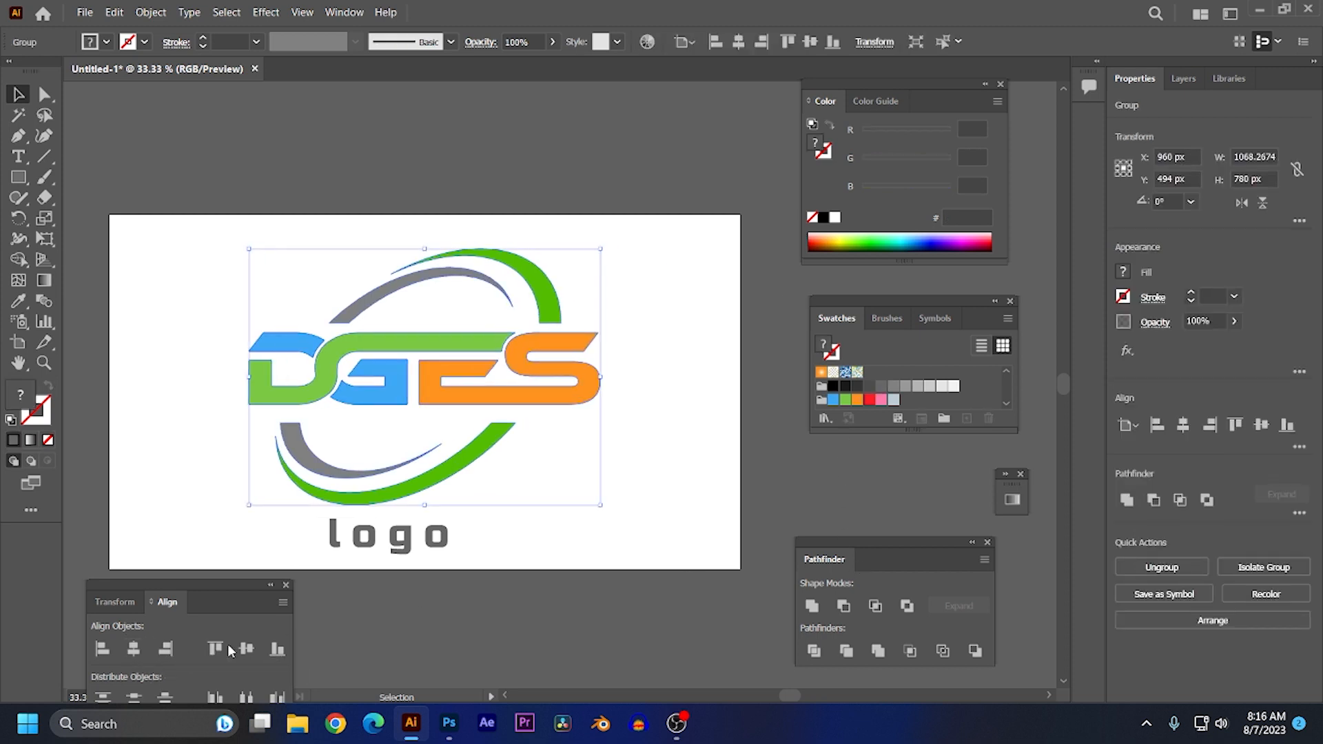
{"action": "left_click", "coordinate": [253, 653]}
- Move the emblem group slightly up and position the "logo" text roughly centred beneath it
{"action": "left_click", "coordinate": [399, 549]}
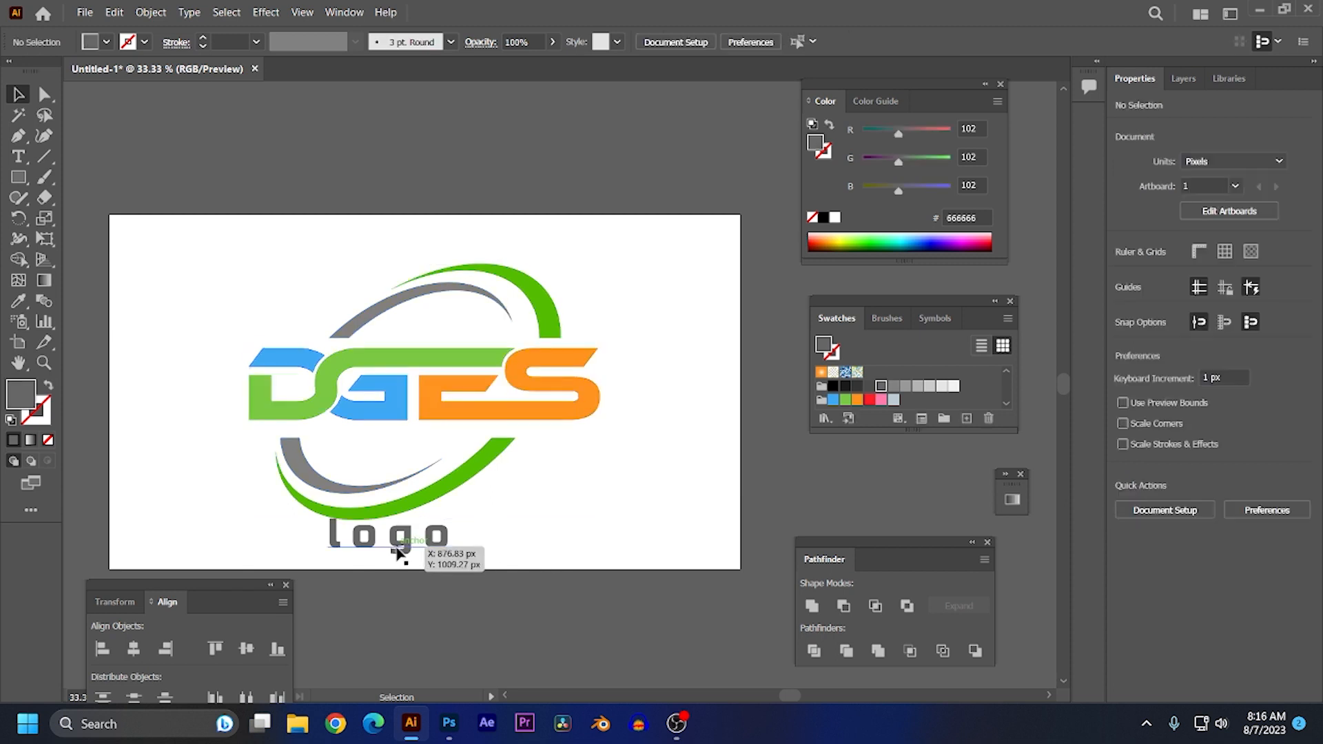
{"action": "left_click_drag", "start_coordinate": [422, 559], "coordinate": [428, 558]}
{"action": "left_click", "coordinate": [596, 517]}
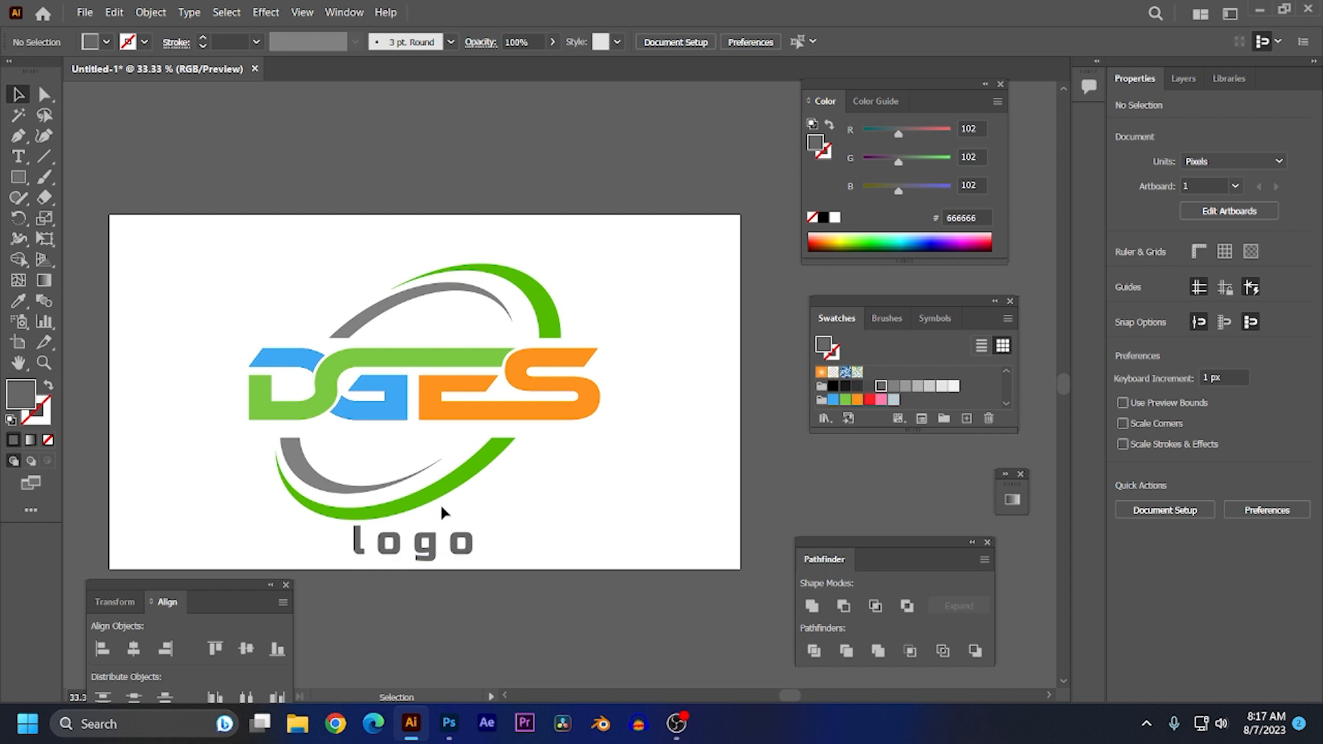
{"action": "left_click_drag", "start_coordinate": [407, 365], "coordinate": [408, 339]}
{"action": "left_click", "coordinate": [427, 538]}
{"action": "left_click_drag", "start_coordinate": [427, 544], "coordinate": [428, 531]}
{"action": "left_click", "coordinate": [510, 508]}
- Select the emblem group and the "logo" text and group them into one complete logo
{"action": "left_click_drag", "start_coordinate": [181, 327], "coordinate": [622, 548]}
{"action": "right_click", "coordinate": [387, 444]}
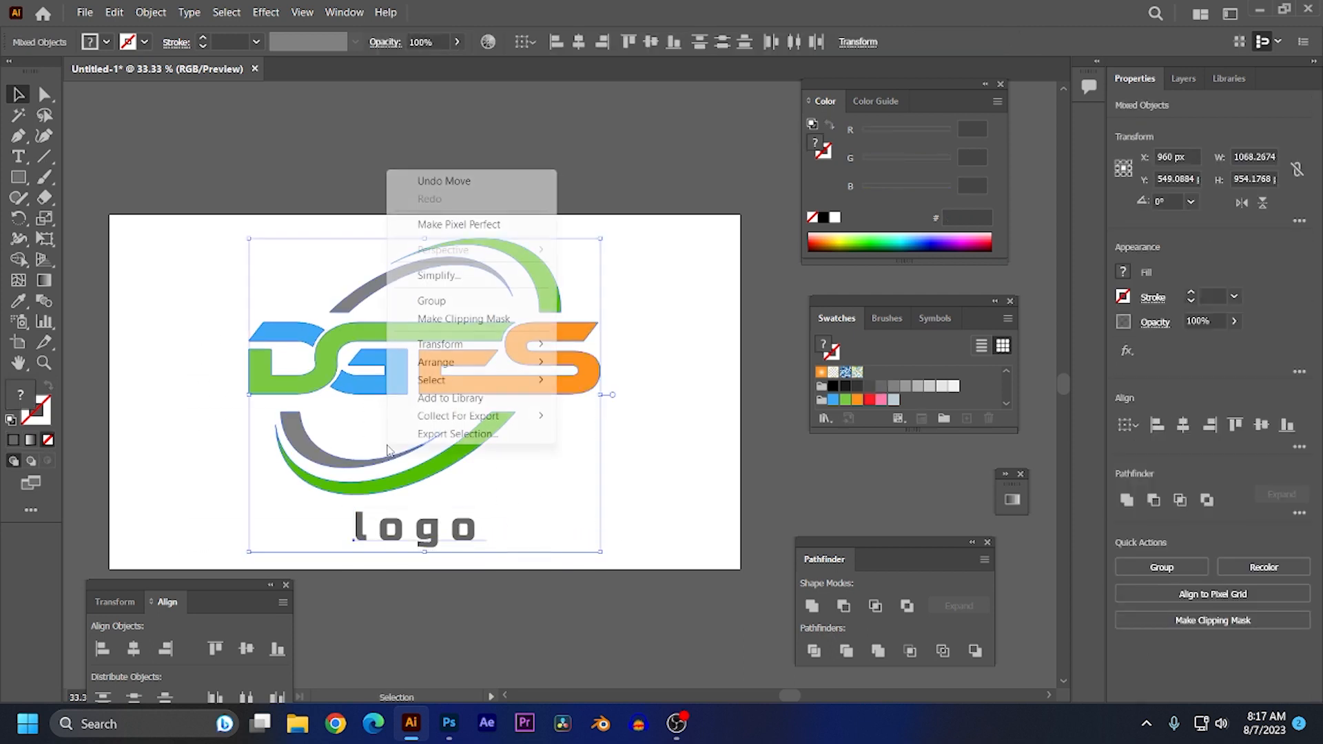
{"action": "left_click", "coordinate": [434, 301]}
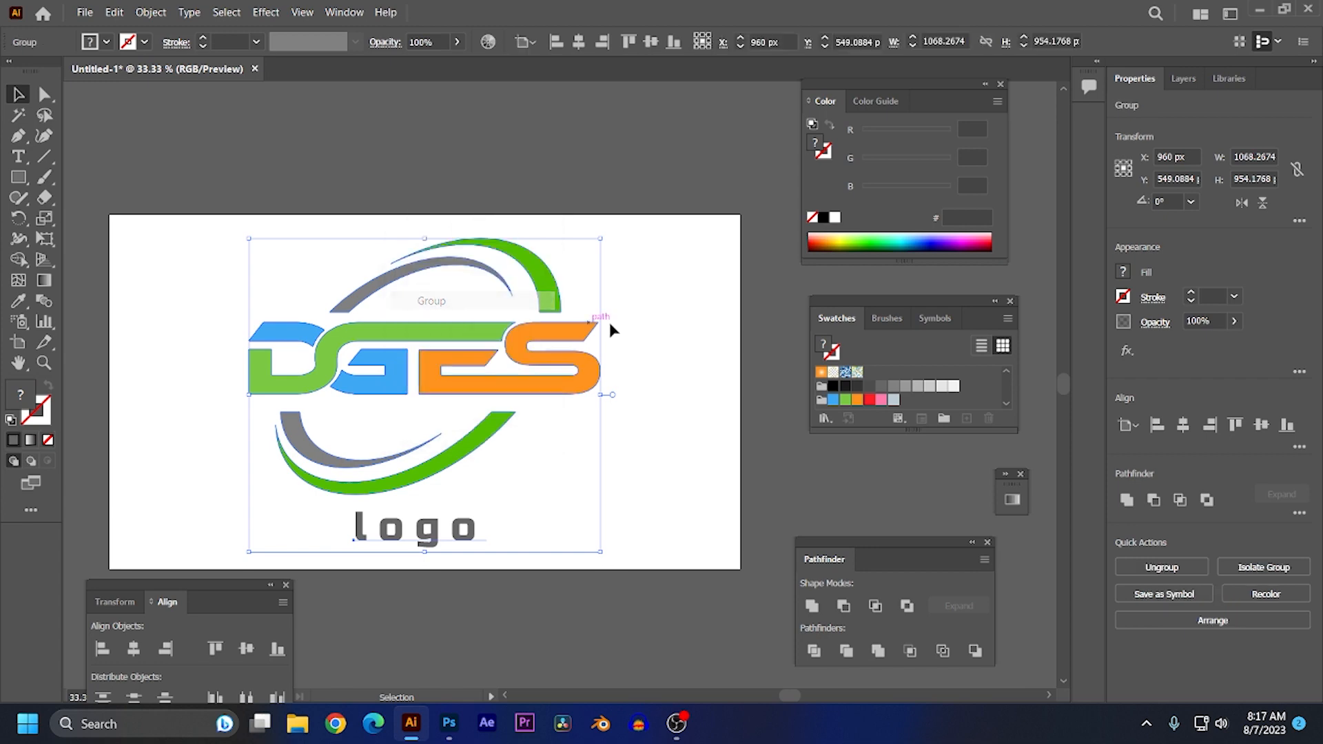
{"action": "left_click", "coordinate": [650, 458]}
- Switch to Photoshop, open the Your Logo smart object of the glass window mockup and hide its existing logo layer
{"action": "left_click", "coordinate": [450, 723]}
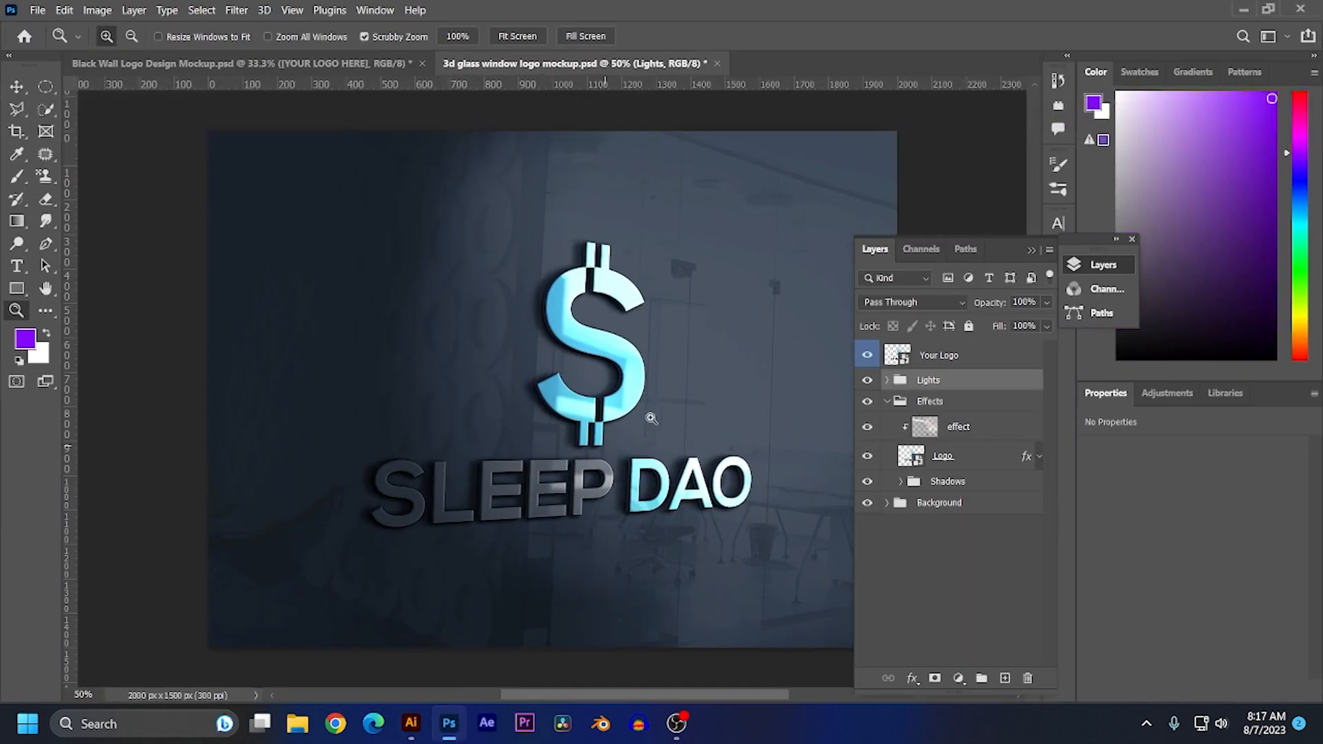
{"action": "double_click", "coordinate": [899, 355]}
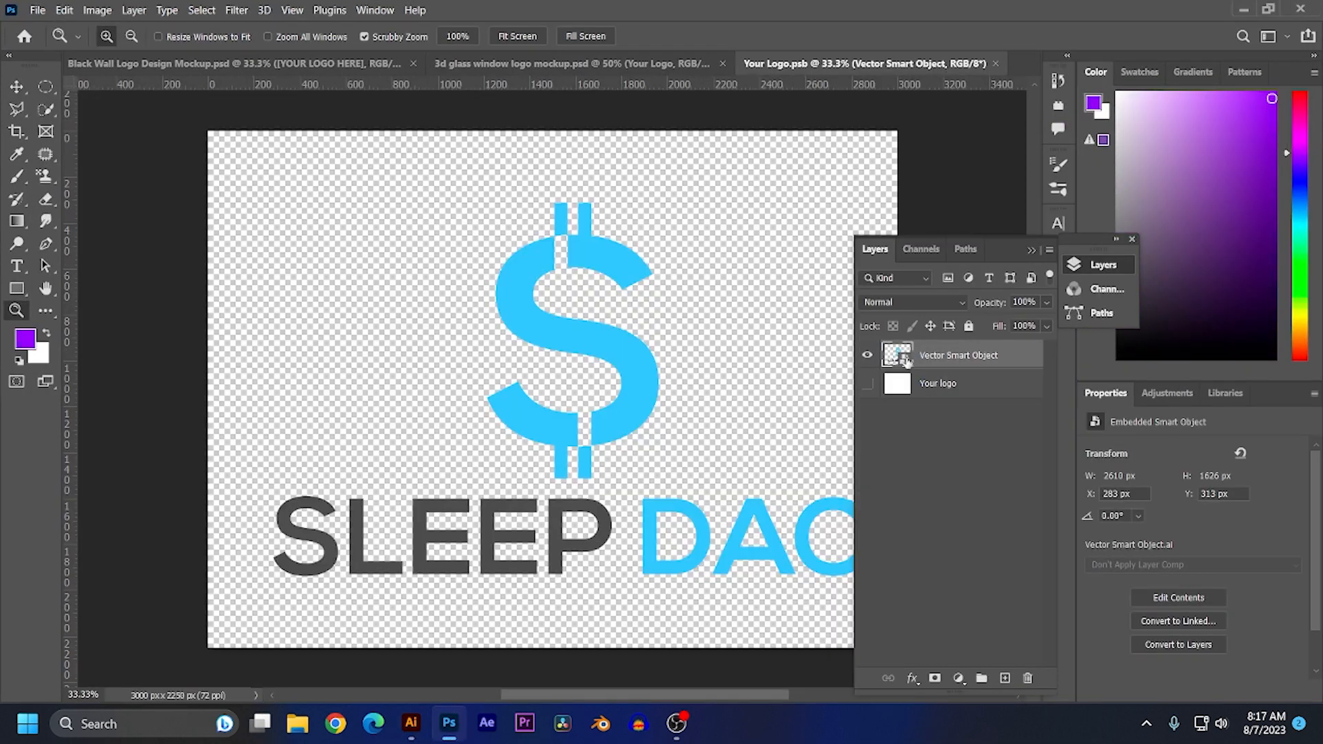
{"action": "left_click", "coordinate": [868, 356]}
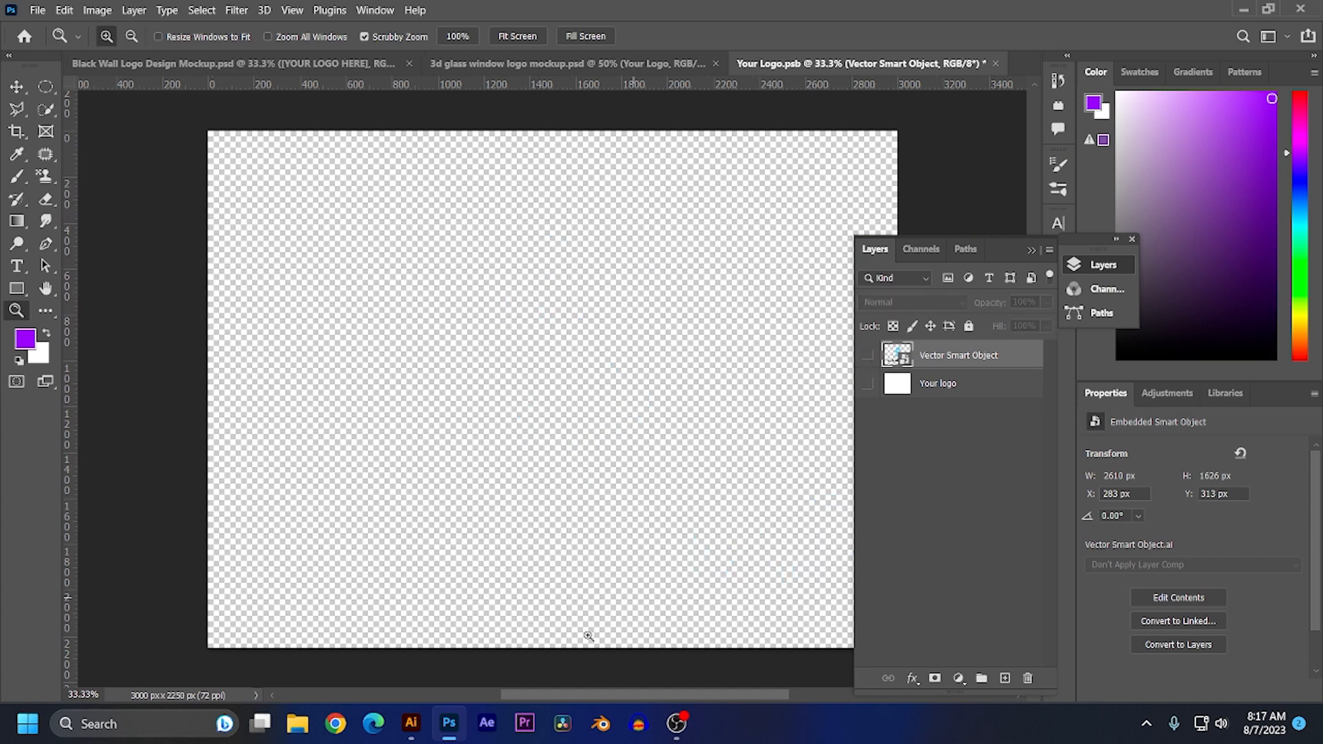
- Bring the complete DGES logo from Illustrator into Photoshop's Your Logo.psb as a vector smart object
{"action": "left_click", "coordinate": [411, 724]}
{"action": "left_click_drag", "start_coordinate": [411, 369], "coordinate": [567, 410]}
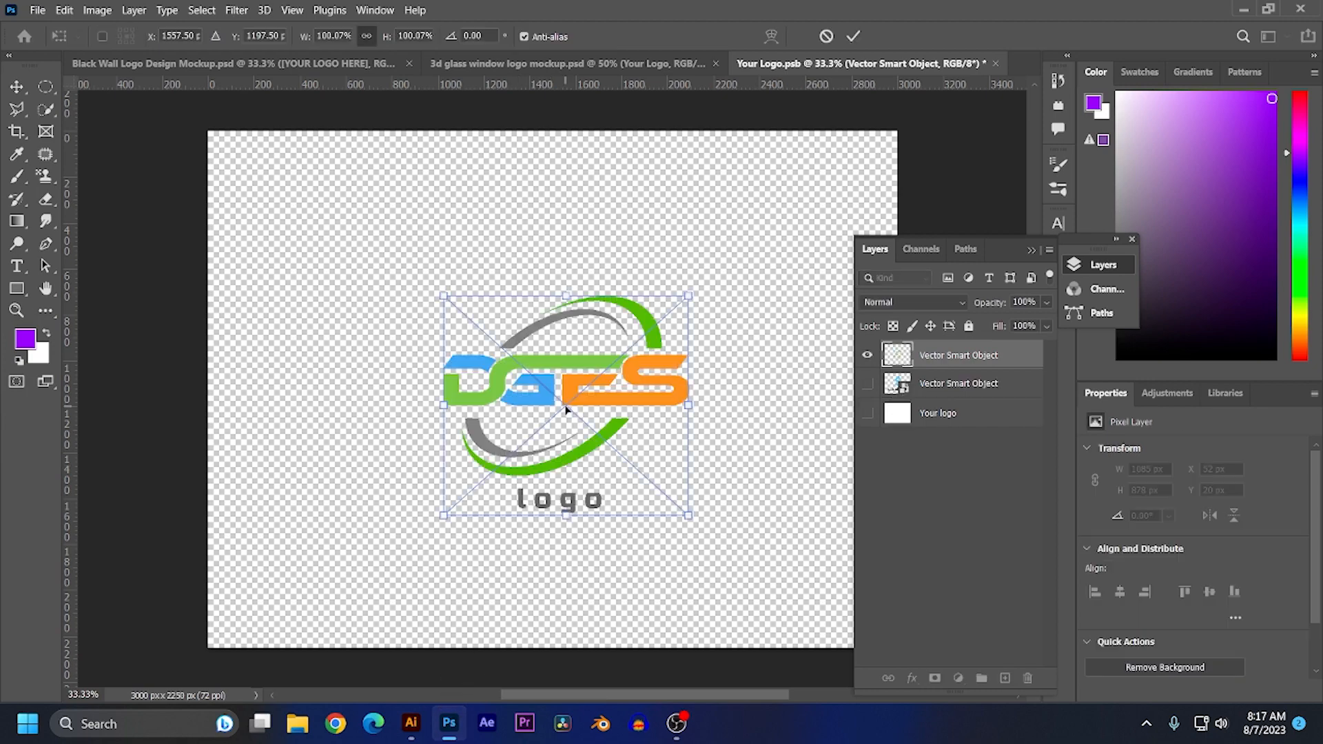
- Scale the placed logo to 232.41% and nudge it up to Y 1134.5 px so it fills the canvas, and commit the placement
{"action": "left_click_drag", "start_coordinate": [688, 514], "coordinate": [850, 649]}
{"action": "key", "text": "Up"}
{"action": "key", "text": "Up"}
{"action": "key", "text": "Up"}
{"action": "key", "text": "Up"}
{"action": "key", "text": "Up"}
{"action": "key", "text": "Up"}
{"action": "key", "text": "Up"}
{"action": "key", "text": "Up"}
{"action": "key", "text": "Up"}
{"action": "key", "text": "Up"}
{"action": "key", "text": "Up"}
{"action": "key", "text": "Up"}
{"action": "key", "text": "Up"}
{"action": "key", "text": "Up"}
{"action": "key", "text": "Up"}
{"action": "key", "text": "Up"}
{"action": "key", "text": "Up"}
{"action": "key", "text": "Up"}
{"action": "key", "text": "Up"}
{"action": "key", "text": "Up"}
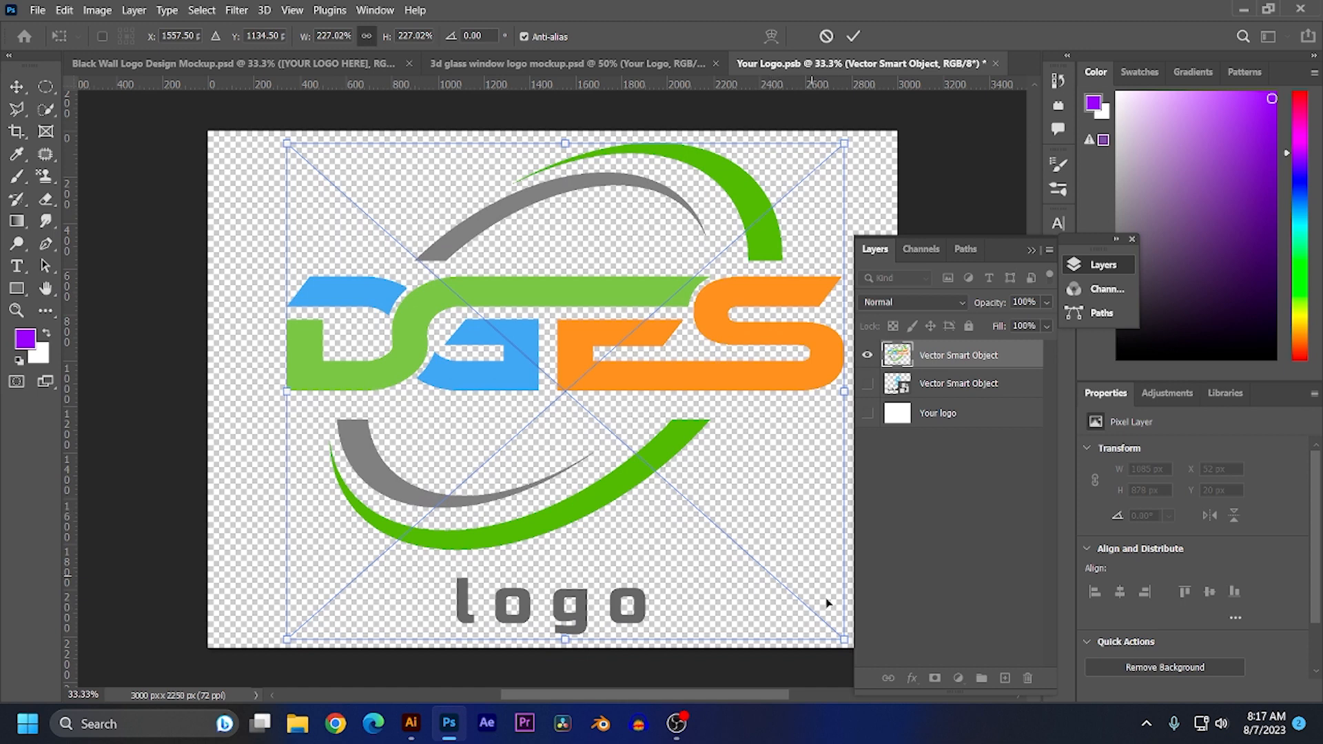
{"action": "left_click_drag", "start_coordinate": [844, 641], "coordinate": [852, 648]}
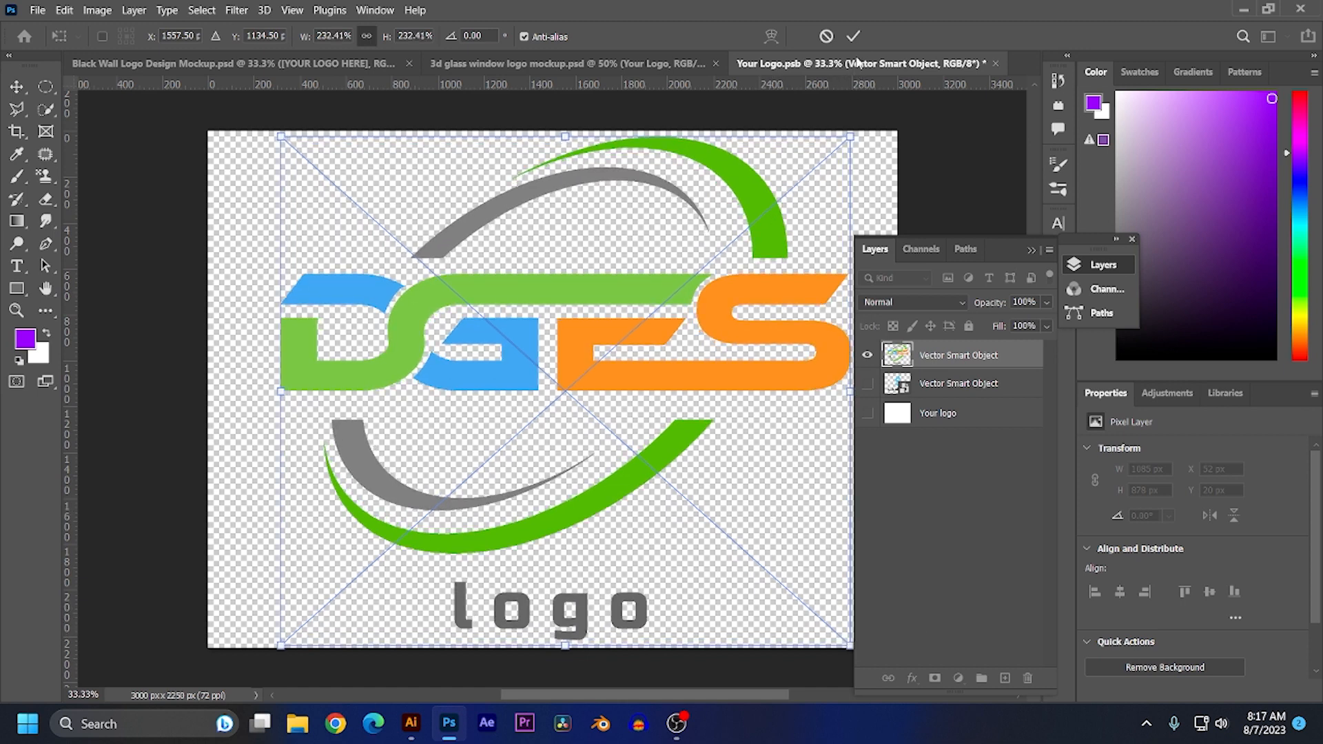
{"action": "left_click", "coordinate": [853, 36]}
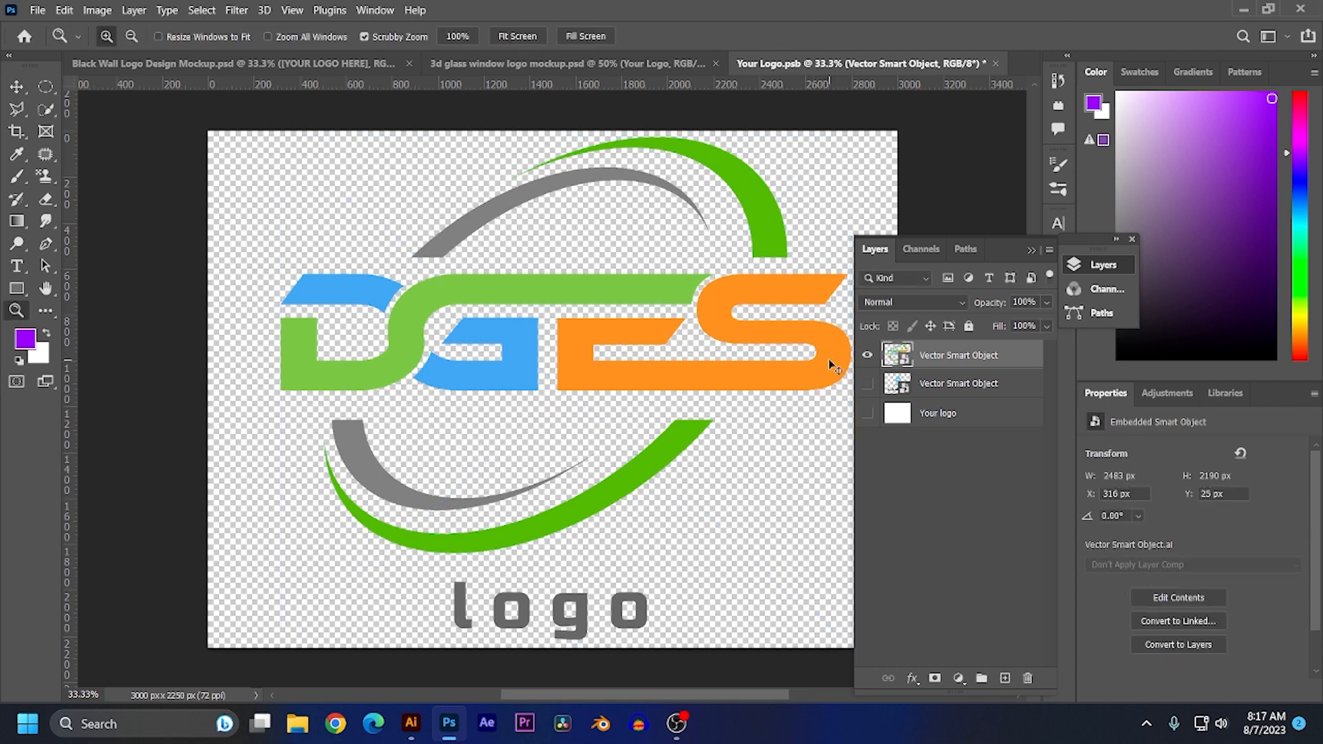
- Save and close Your Logo.psb to update the 3D glass window mockup, and activate the Move tool
{"action": "key", "text": "ctrl+s"}
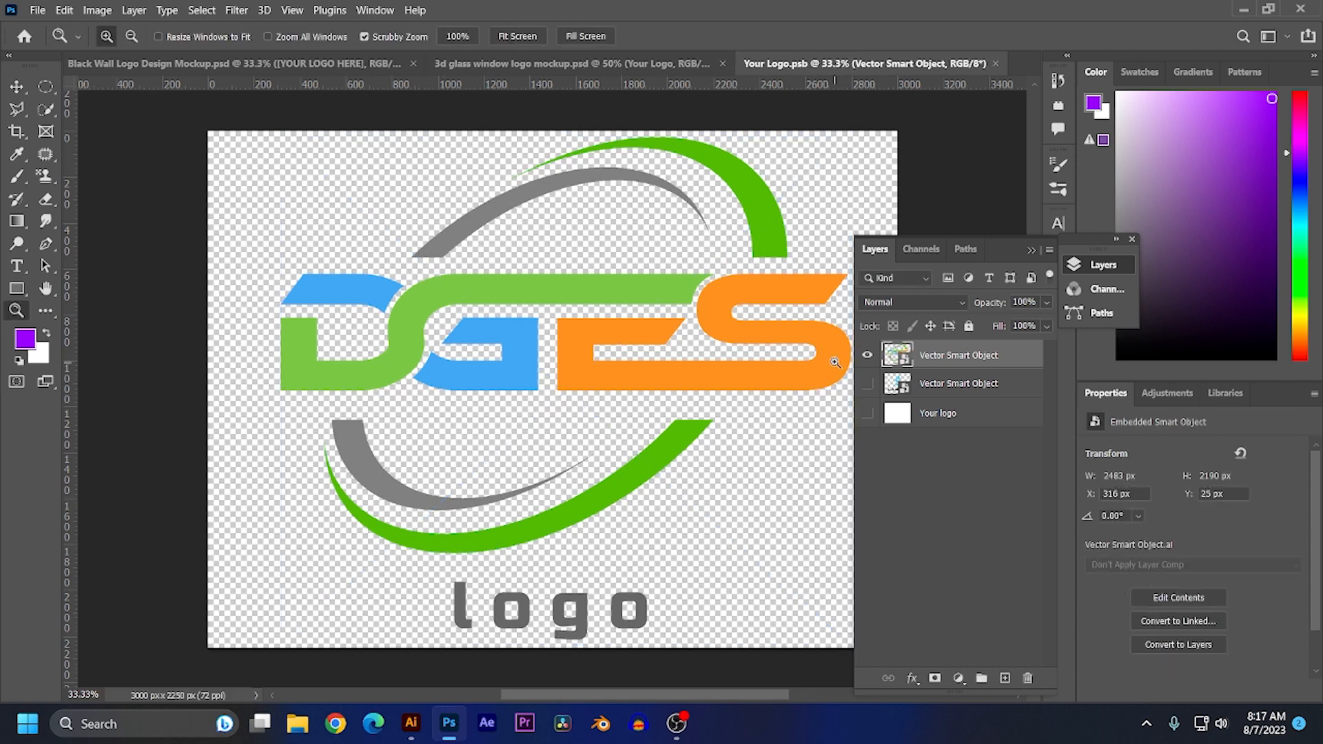
{"action": "left_click", "coordinate": [994, 63]}
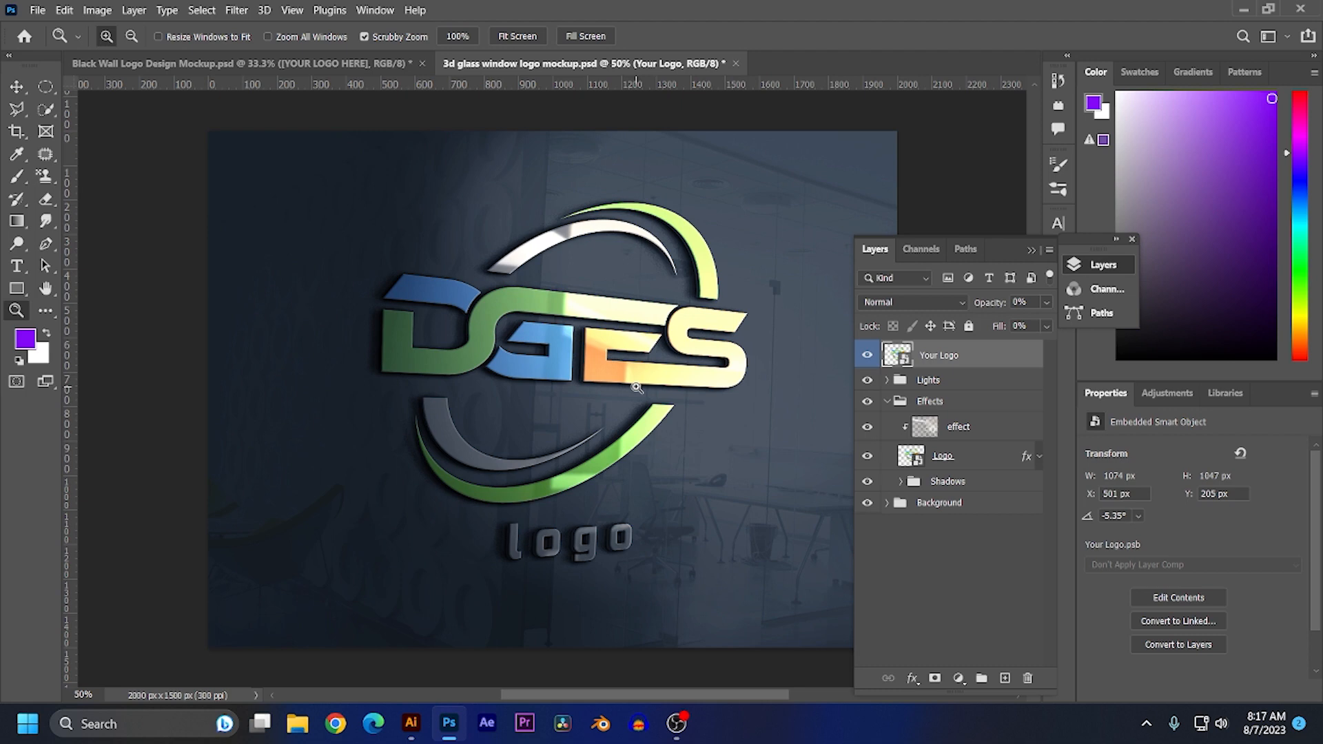
{"action": "left_click", "coordinate": [17, 87]}
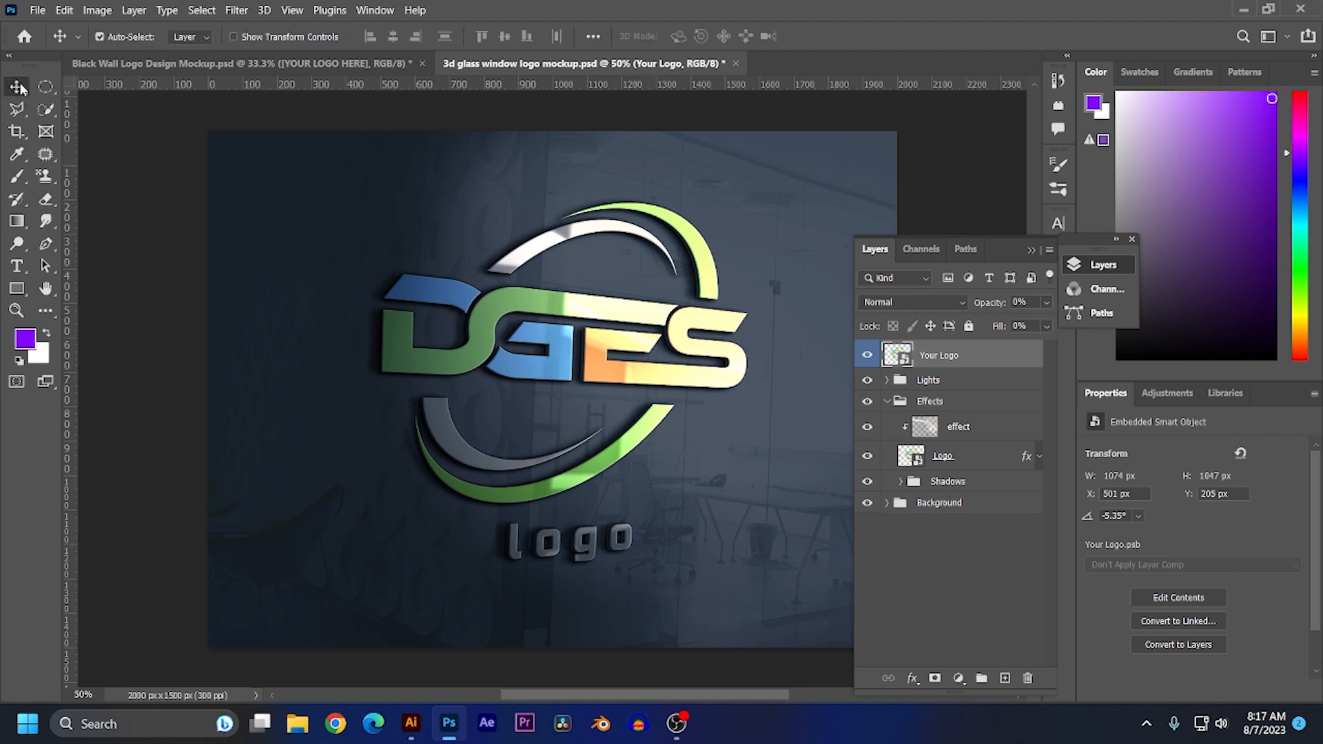